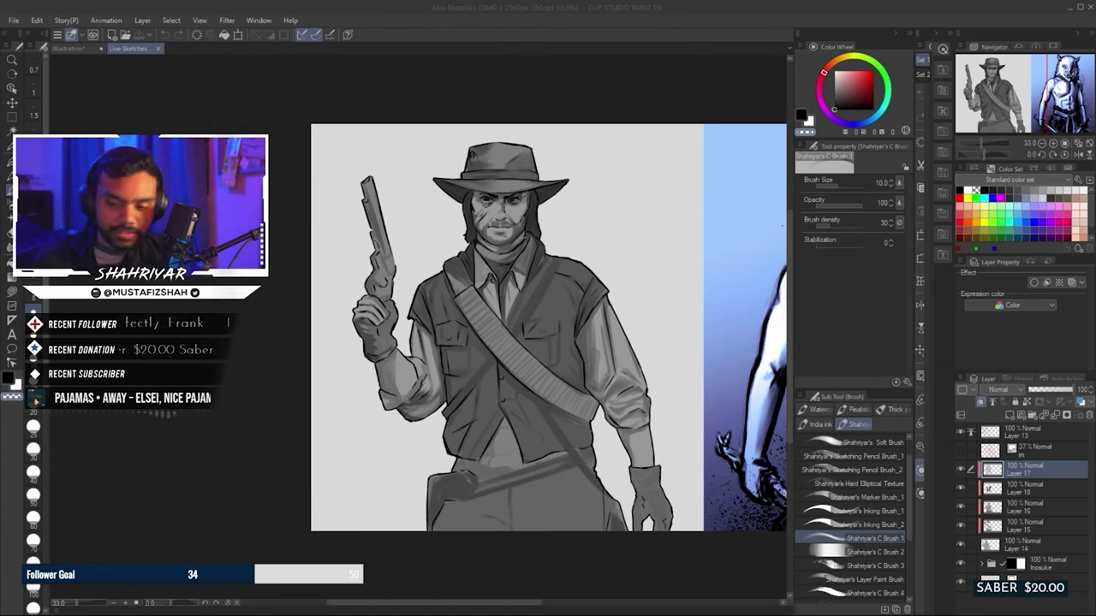
Add a new layer above Layer 17, clipped to the layer below and set to Multiply
scroll(684, 198, up, 3)
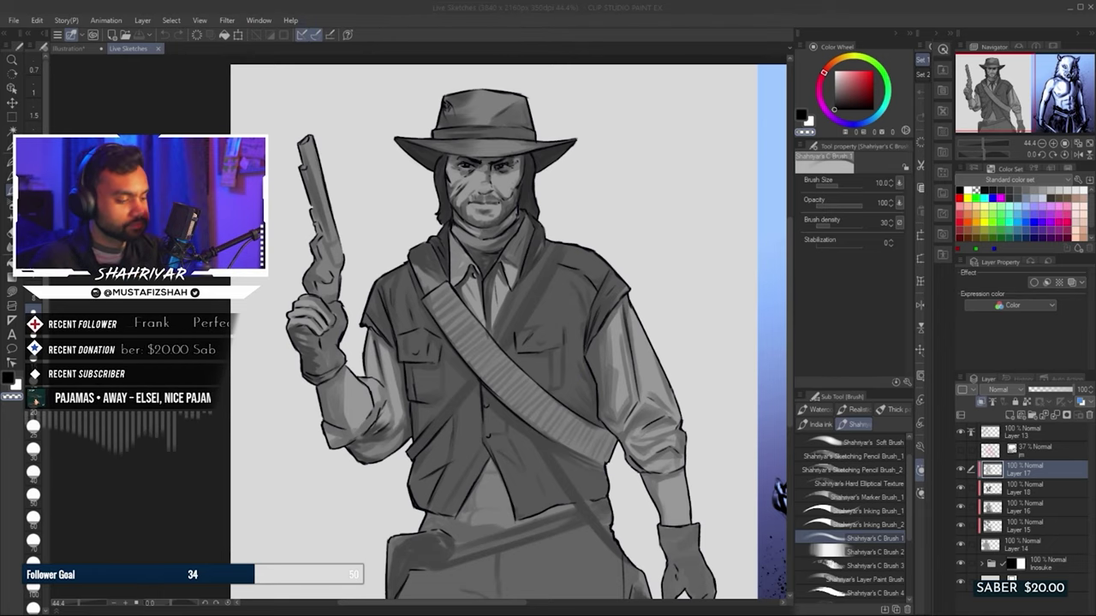
click(992, 423)
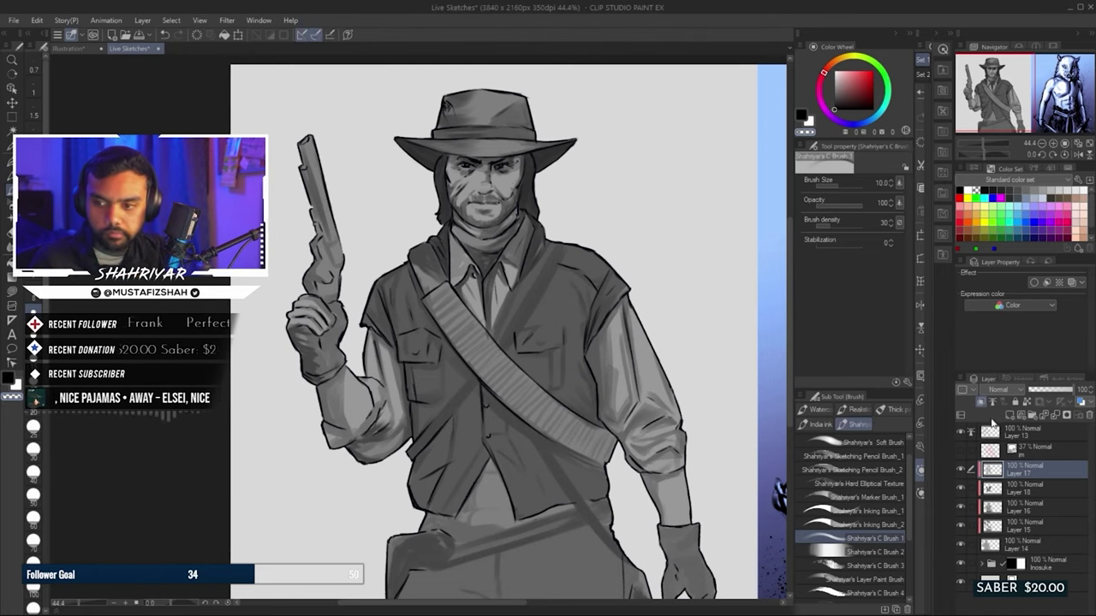
key(ctrl+shift+n)
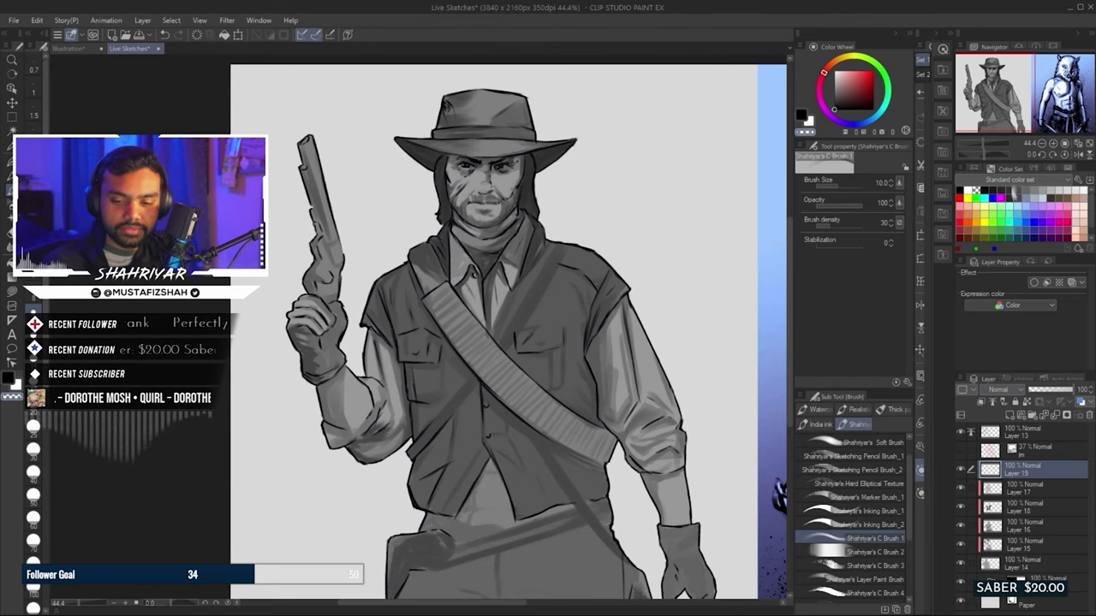
scroll(993, 390, down, 2)
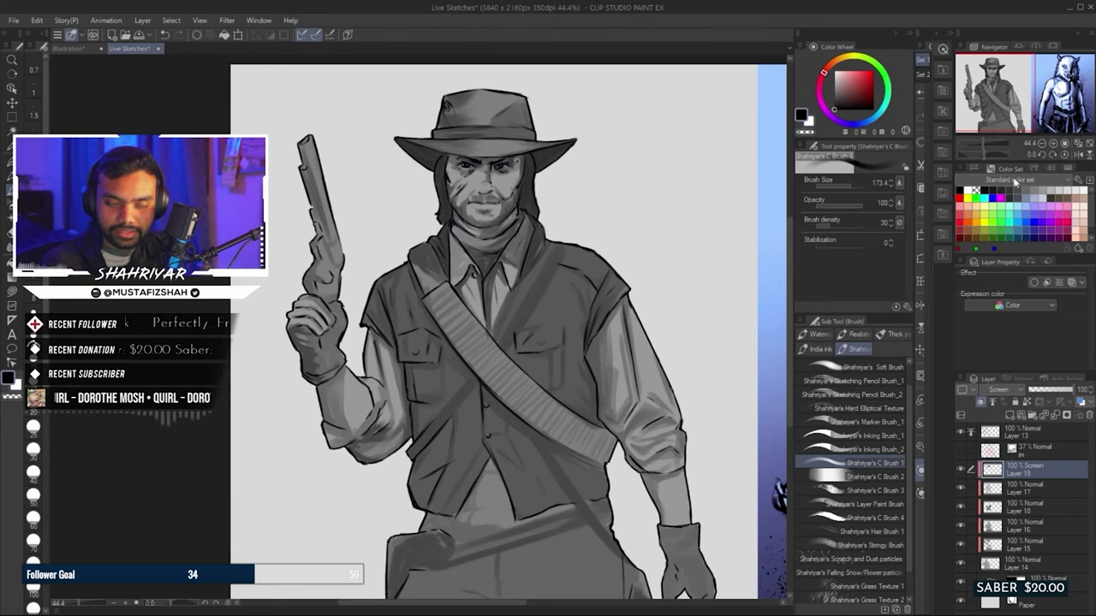
scroll(997, 389, up, 6)
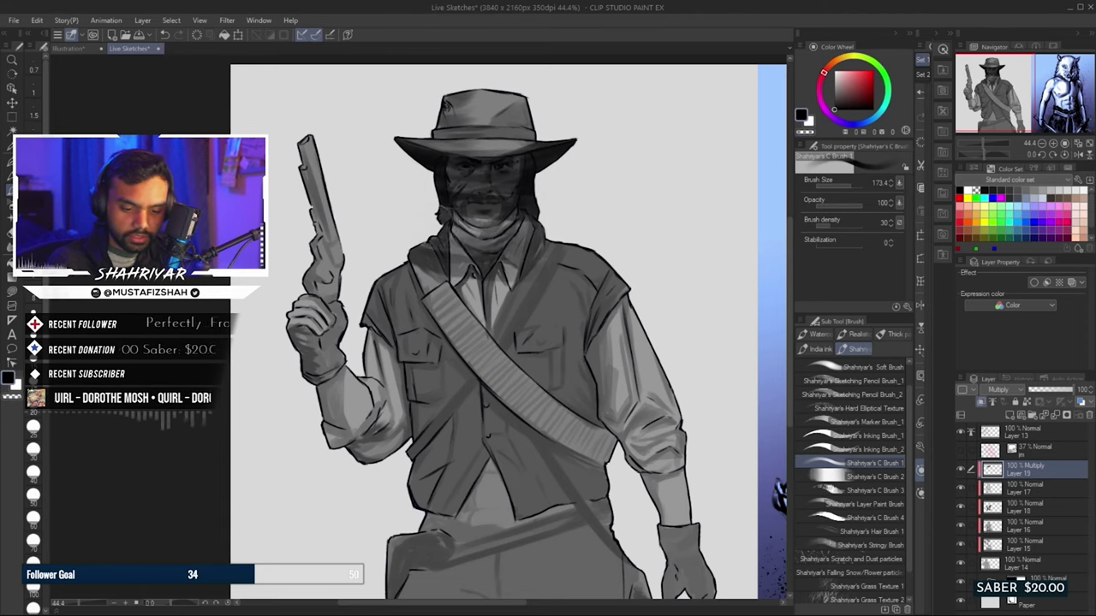
Shade the face and scarf beneath the hat brim and soften the shadow with the Blend tool
key(j)
drag(469, 171, 497, 198)
drag(453, 210, 514, 215)
drag(454, 147, 548, 155)
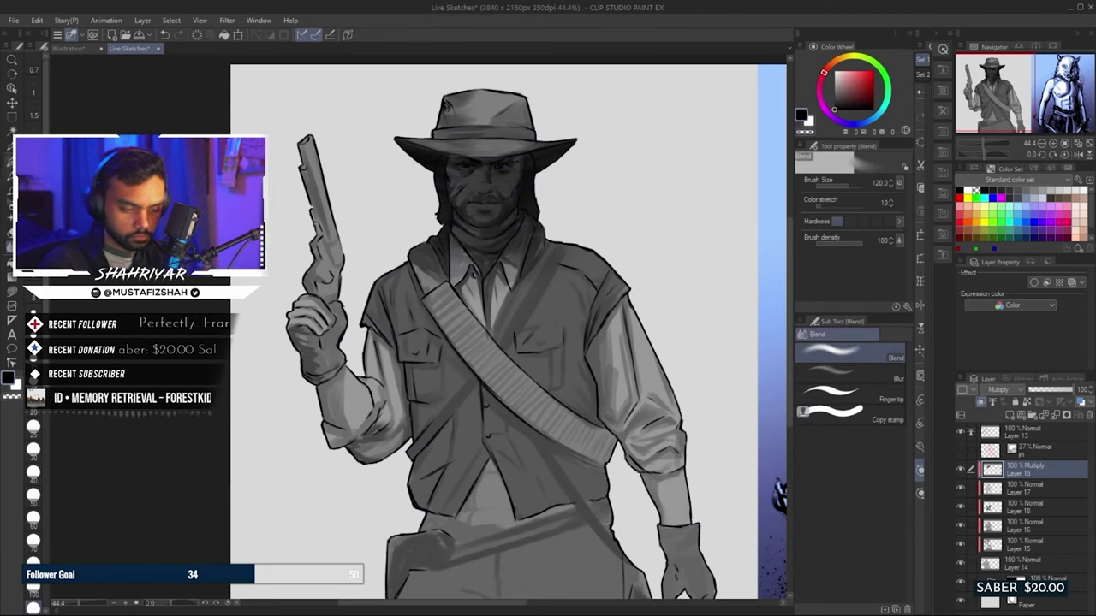
Paint shadows on the raised forearm, vest, lower shirt and belt with C Brush 1 at size 80
key(b)
drag(325, 368, 428, 479)
key(bracketleft)
key(bracketleft)
key(bracketleft)
drag(402, 428, 445, 505)
mouse_move(445, 334)
mouse_down()
mouse_move(547, 454)
mouse_move(573, 509)
mouse_up()
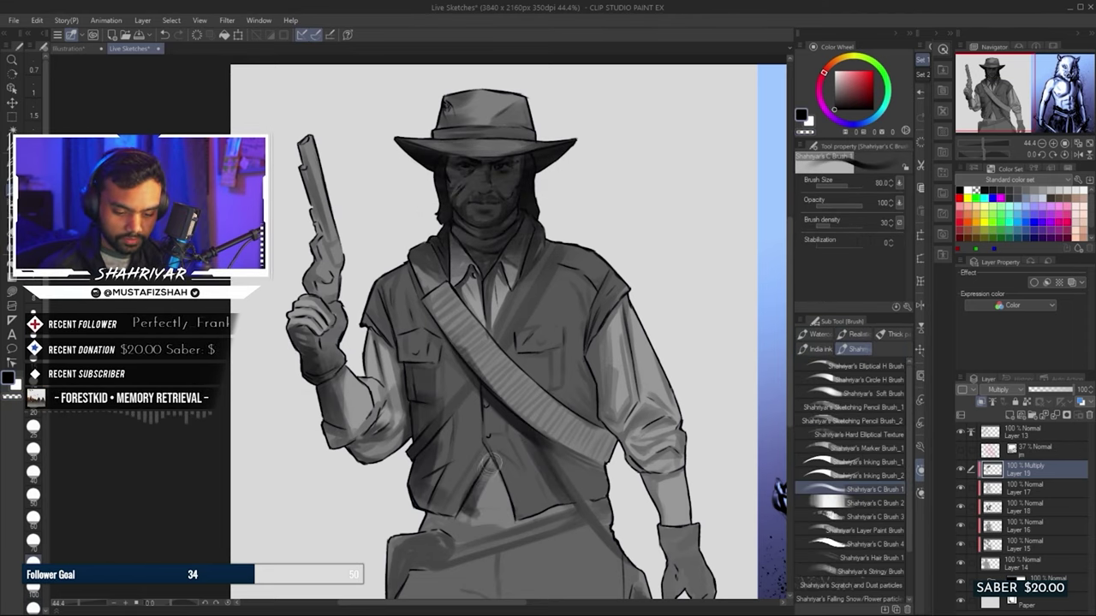
drag(480, 454, 501, 505)
drag(424, 510, 478, 535)
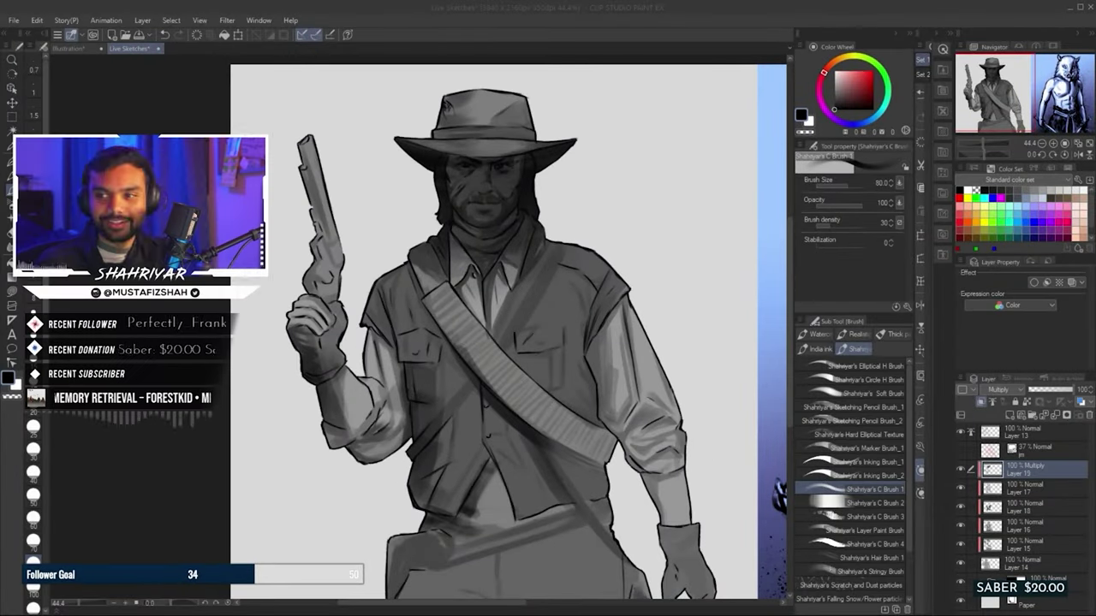
Shade the lowered arm's sleeve beside the vest, then the opposite shoulder and scarf folds at brush size 20
drag(621, 316, 595, 403)
scroll(509, 326, down, 1)
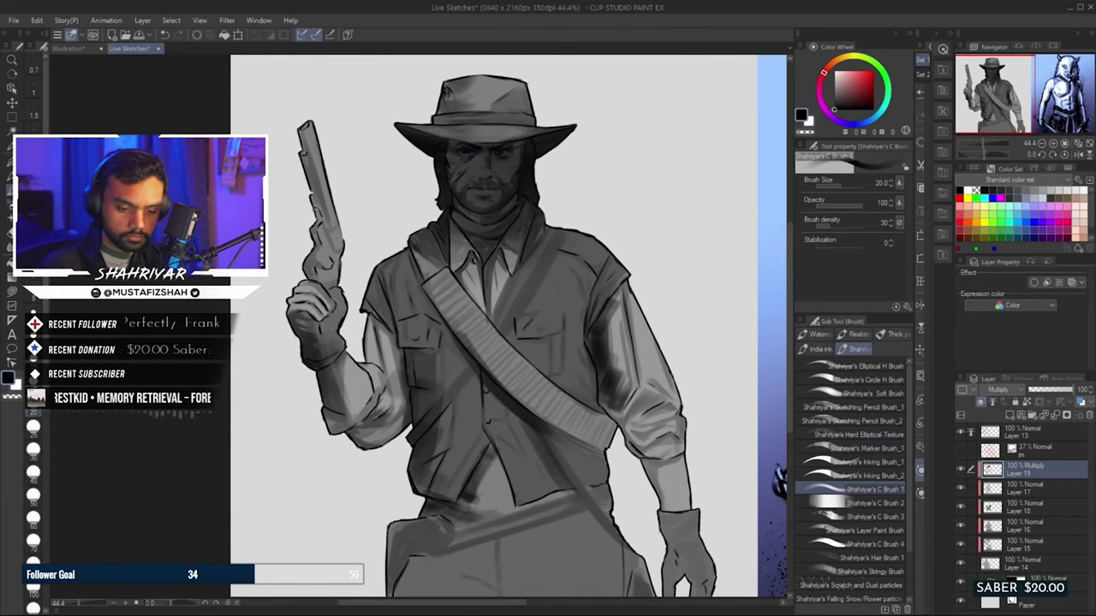
drag(385, 257, 399, 310)
drag(409, 281, 423, 314)
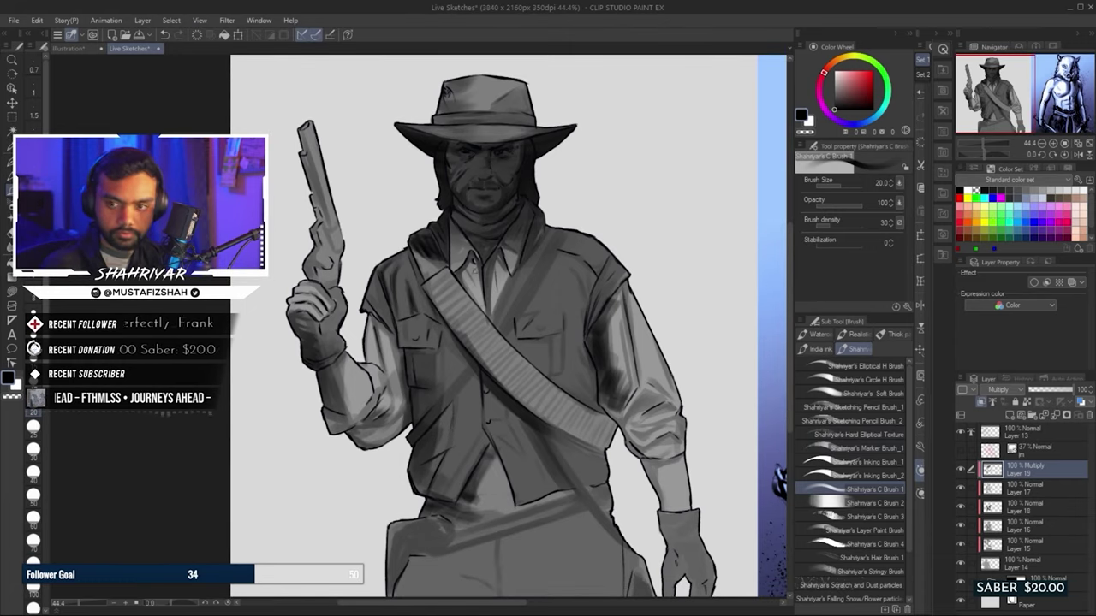
Darken the vest's shoulder folds at brush size 60 and shade the revolver at size 25
click(33, 517)
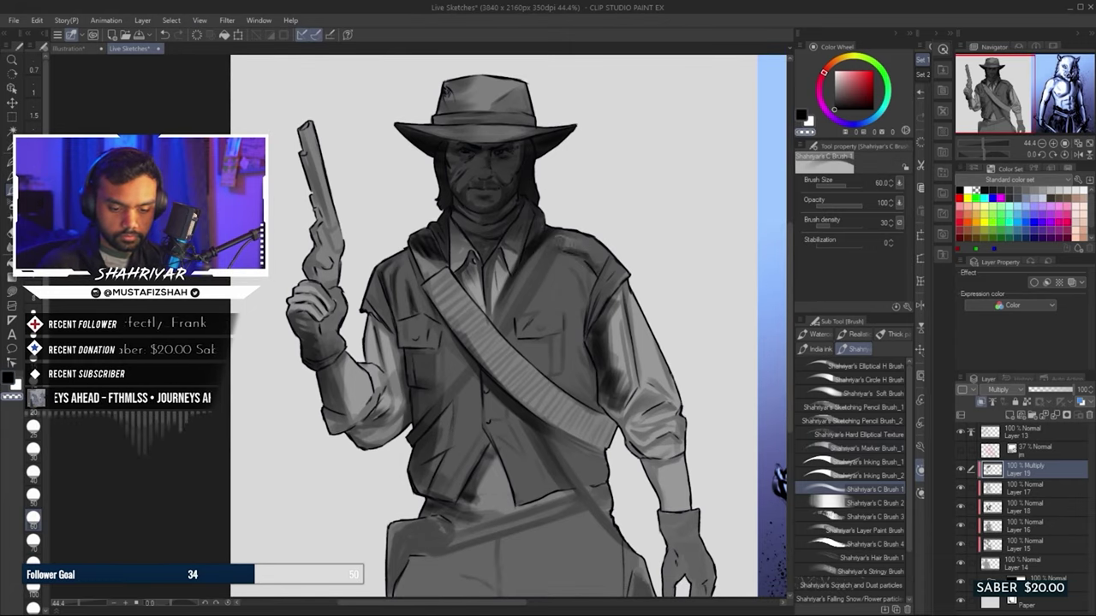
click(32, 425)
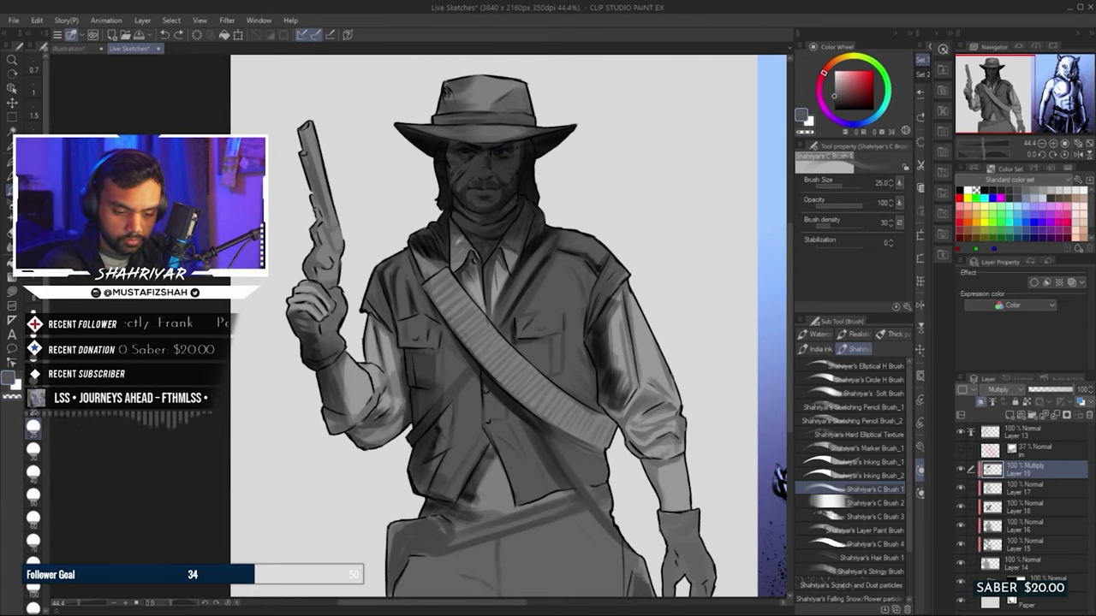
drag(305, 130, 329, 234)
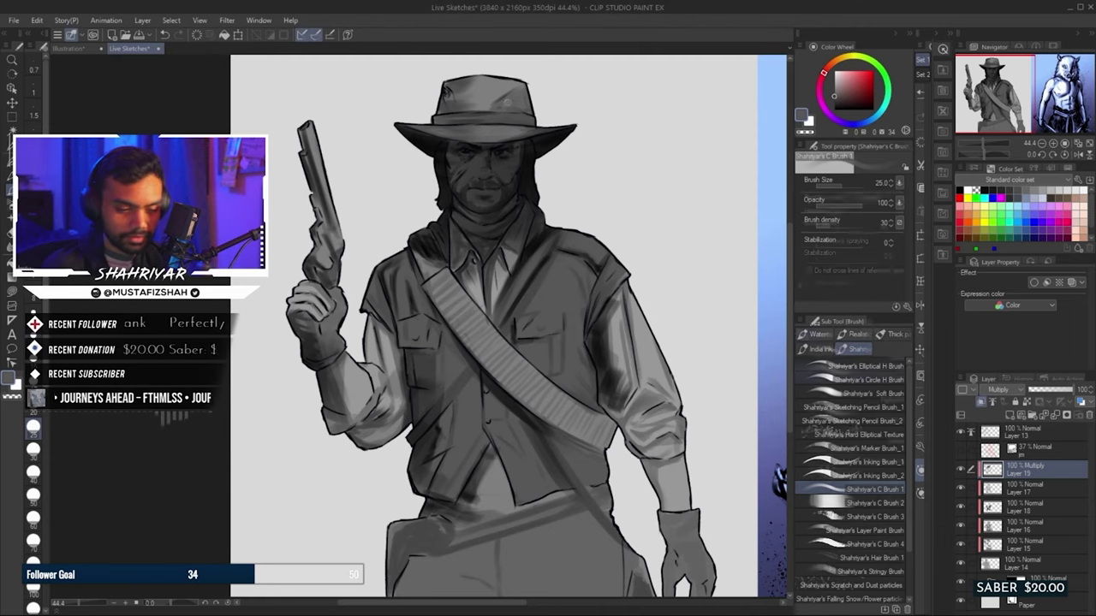
Lower the line-art layer's opacity to 43% and shade the lowered arm's sleeve and glove
key(b)
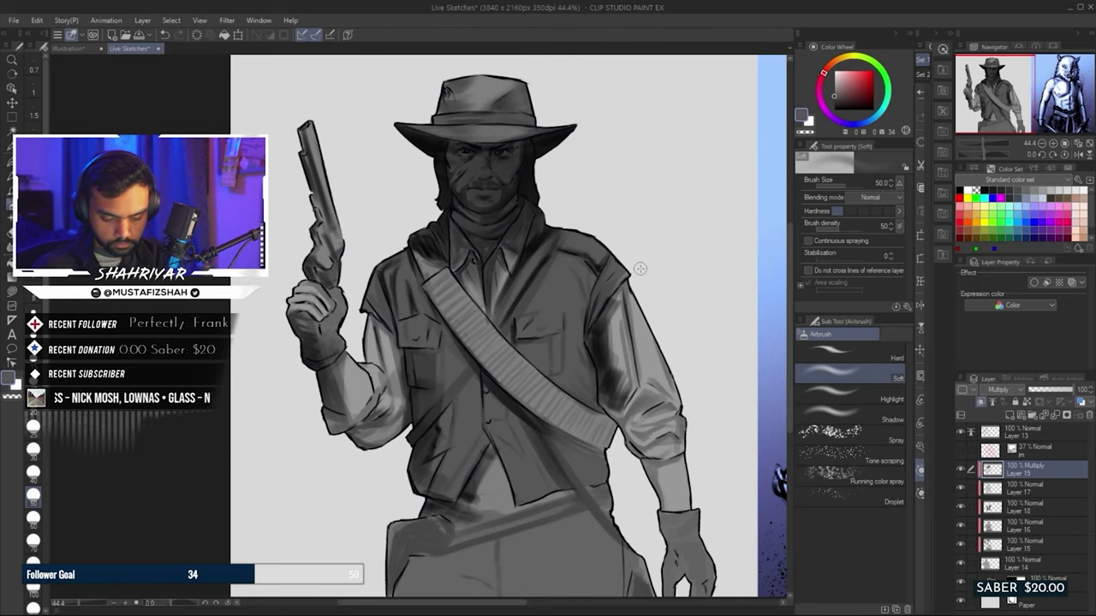
key(ctrl+z)
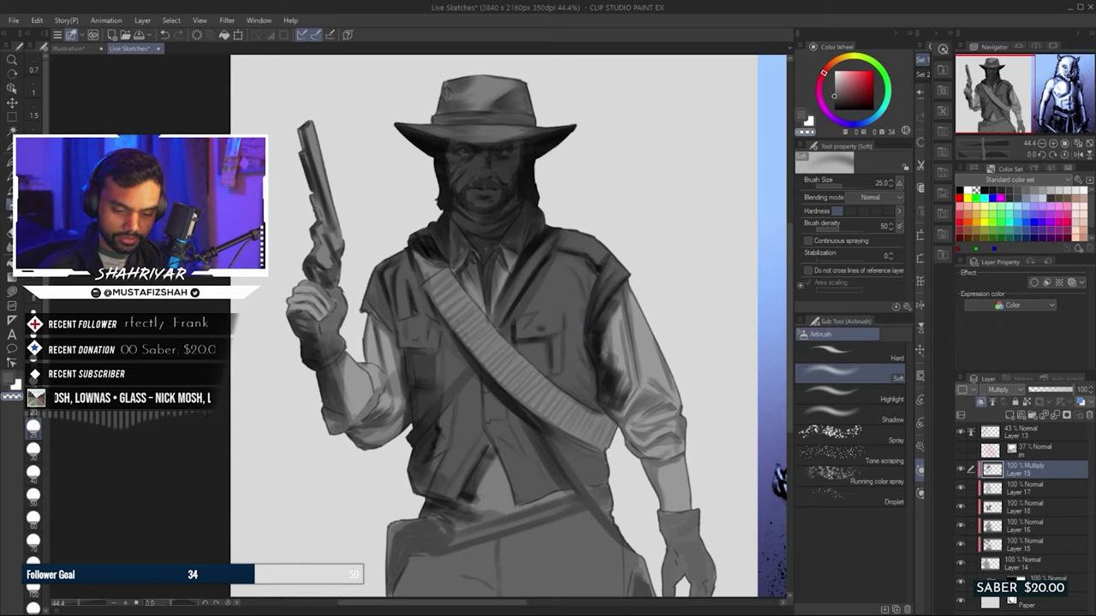
mouse_move(620, 287)
mouse_down()
mouse_move(638, 377)
mouse_move(671, 414)
mouse_up()
mouse_move(644, 454)
mouse_down()
mouse_move(678, 501)
mouse_move(685, 590)
mouse_up()
Try shading the trousers below the belt with the Soft airbrush at size 120
key(bracketright)
key(bracketright)
key(bracketright)
key(bracketright)
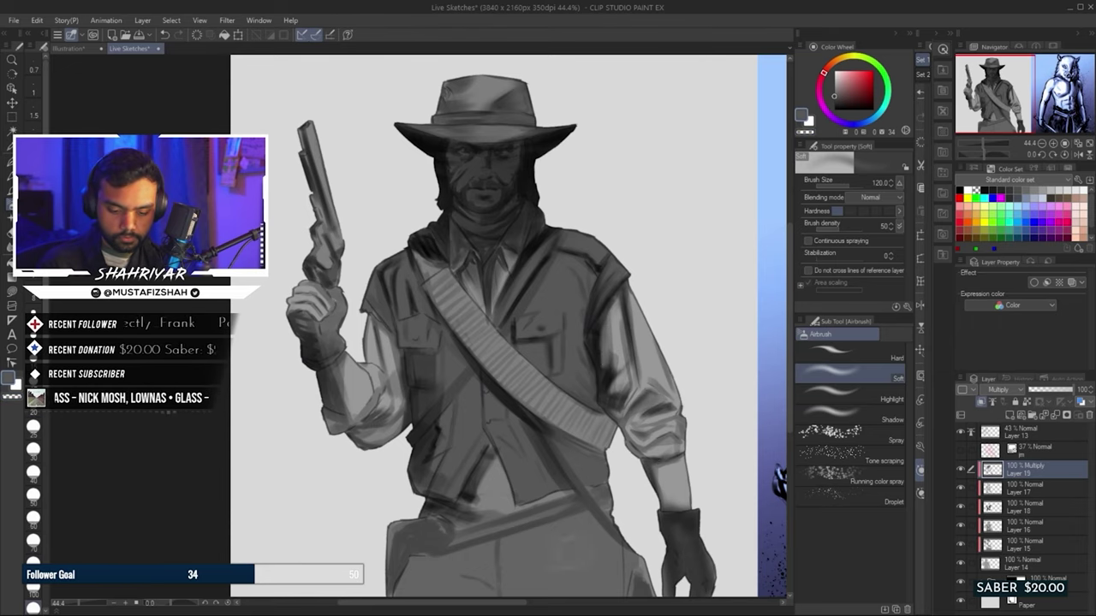
drag(557, 535, 402, 590)
key(ctrl+z)
key(ctrl+z)
Shade the trousers and belt area with C Brush 1 at size 60 and smooth the strokes with the Blend tool
key(b)
drag(600, 385, 556, 385)
drag(393, 590, 394, 574)
drag(368, 595, 453, 526)
drag(360, 569, 503, 512)
mouse_move(454, 578)
mouse_down()
mouse_move(544, 501)
mouse_move(524, 527)
mouse_up()
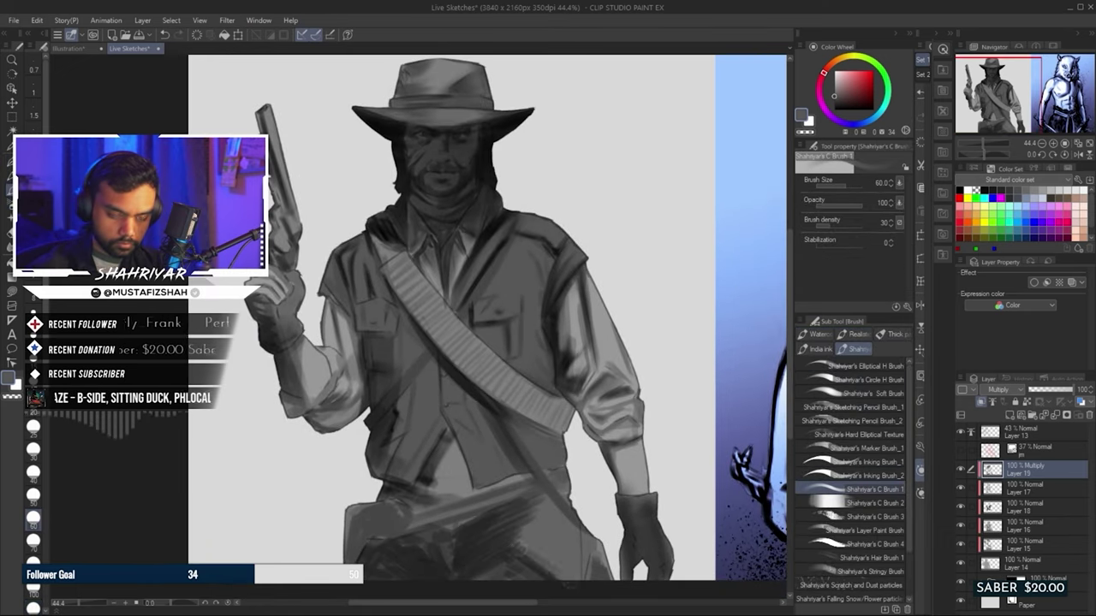
key(j)
drag(411, 565, 574, 453)
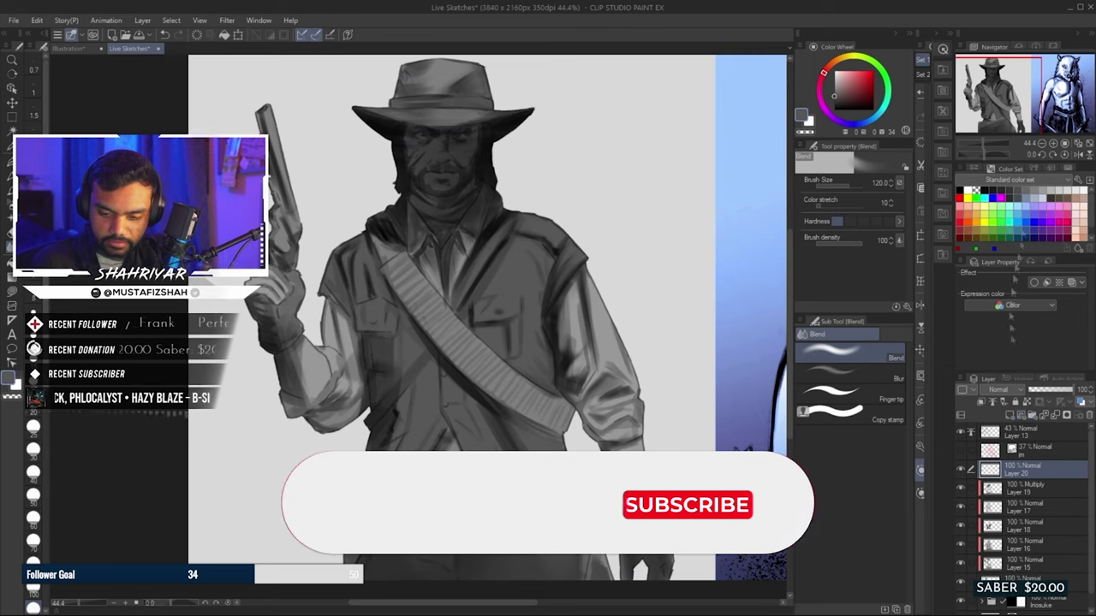
Add a clipped layer above the Multiply layer and set its blending mode to Screen
key(ctrl+shift+n)
key(b)
key(b)
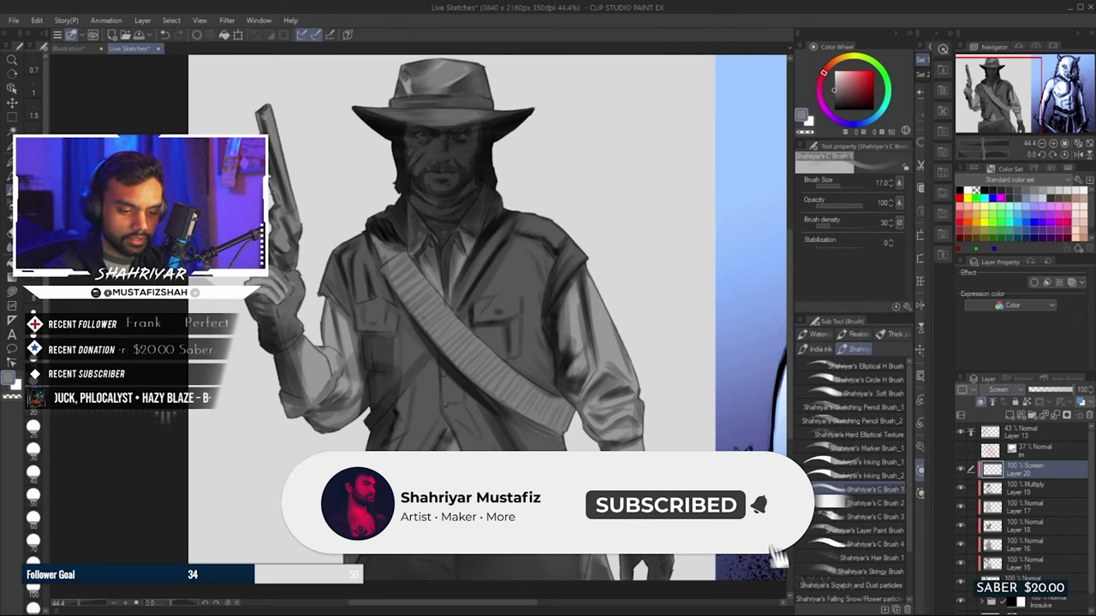
Deepen the shadows on the vest and raised glove on the Multiply layer with the Opaque watercolor brush at size 70
key(alt+bracketleft)
key(b)
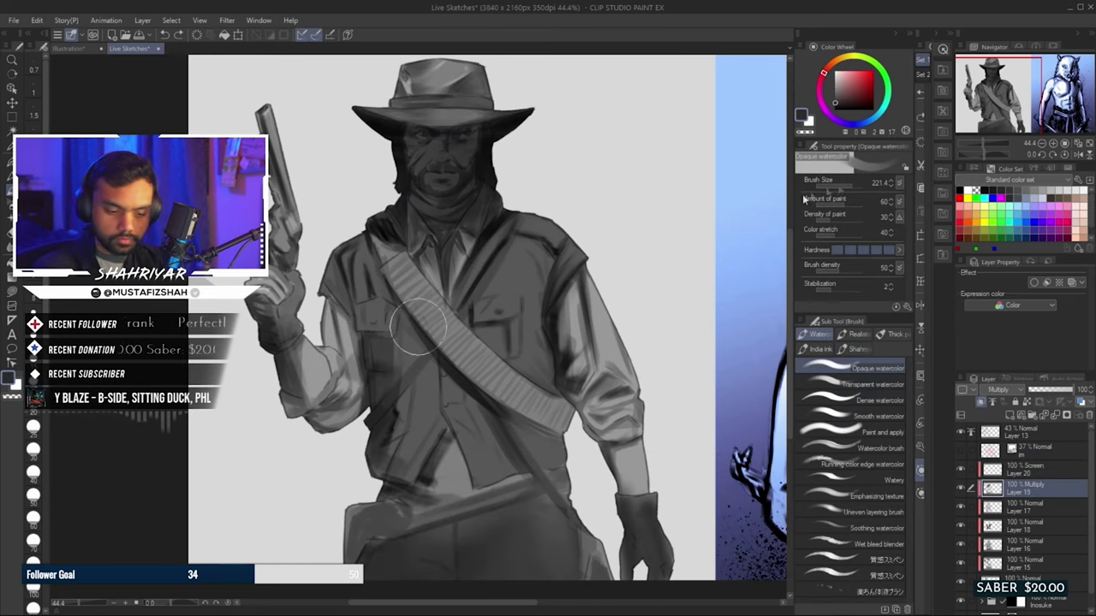
key(bracketleft)
key(bracketleft)
key(bracketleft)
key(bracketleft)
key(bracketleft)
key(bracketleft)
key(bracketleft)
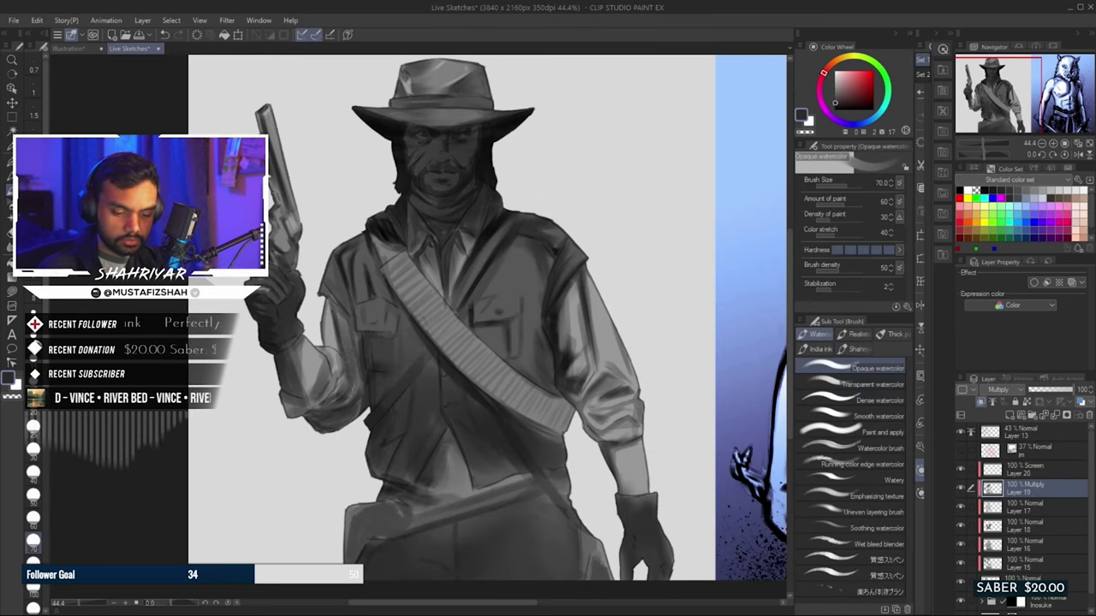
scroll(488, 317, down, 1)
scroll(488, 316, up, 2)
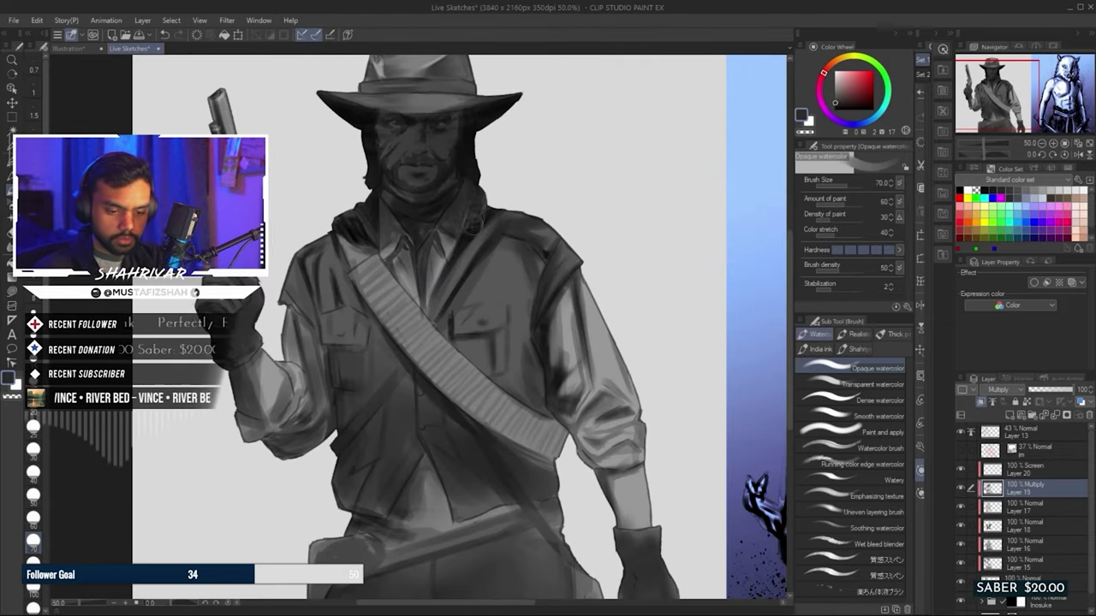
scroll(533, 208, down, 2)
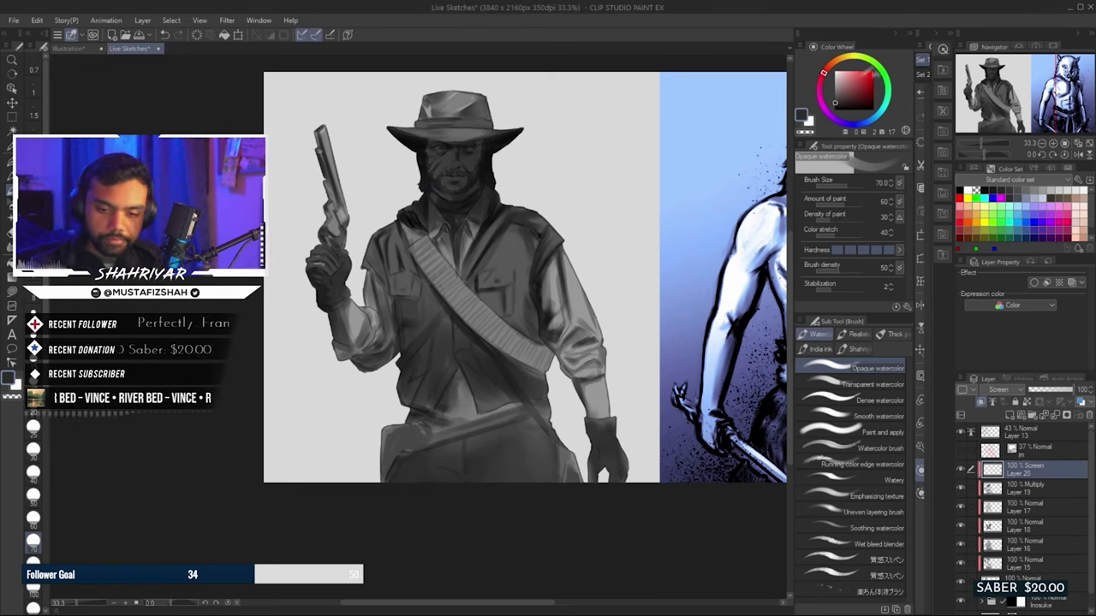
Paint light diamond-shaped studs along the hat band on the Screen layer with the Opaque watercolor brush at size 15
scroll(494, 52, up, 3)
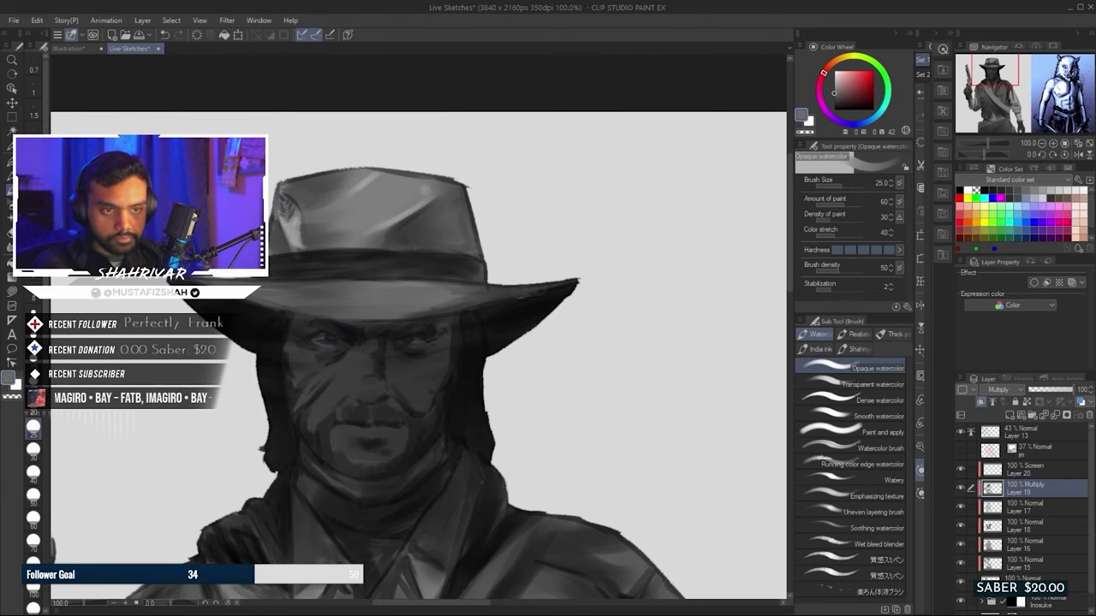
key(alt+Tab)
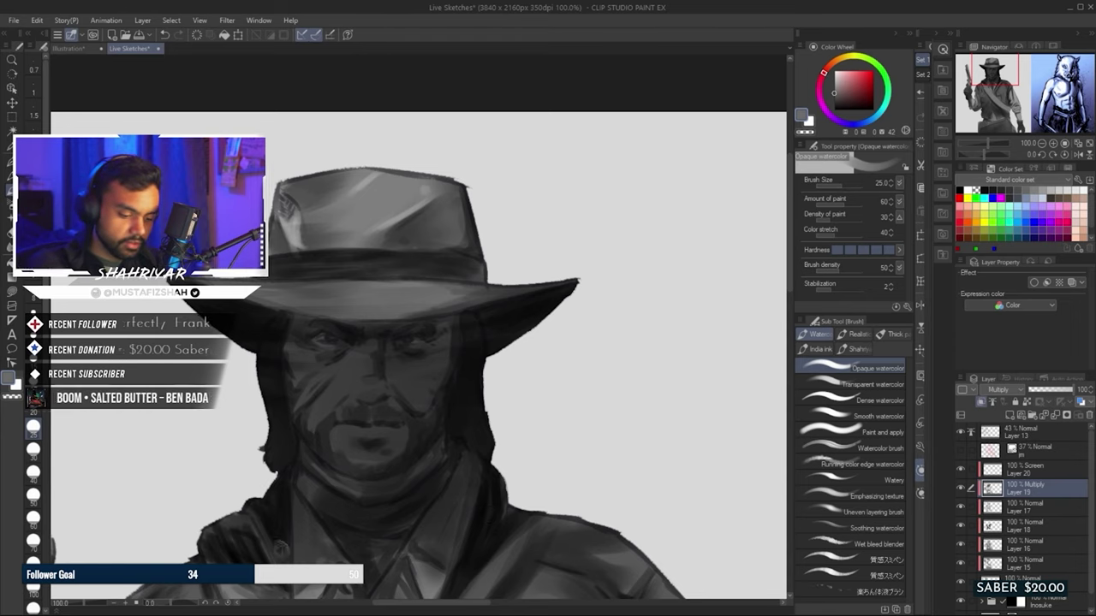
scroll(282, 541, down, 2)
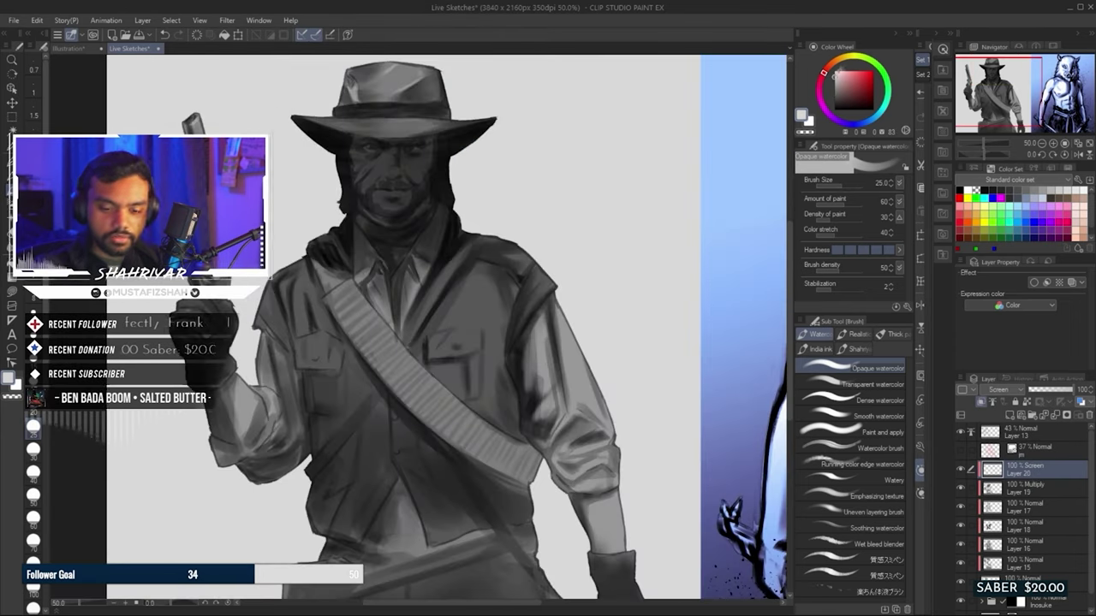
scroll(402, 94, up, 2)
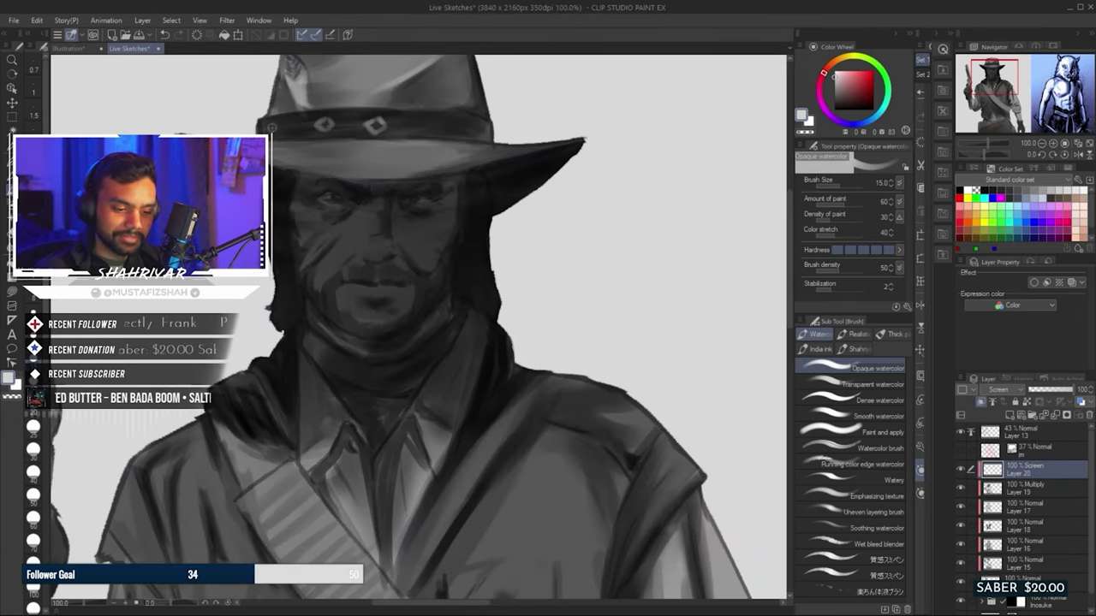
drag(325, 119, 415, 159)
drag(554, 161, 566, 166)
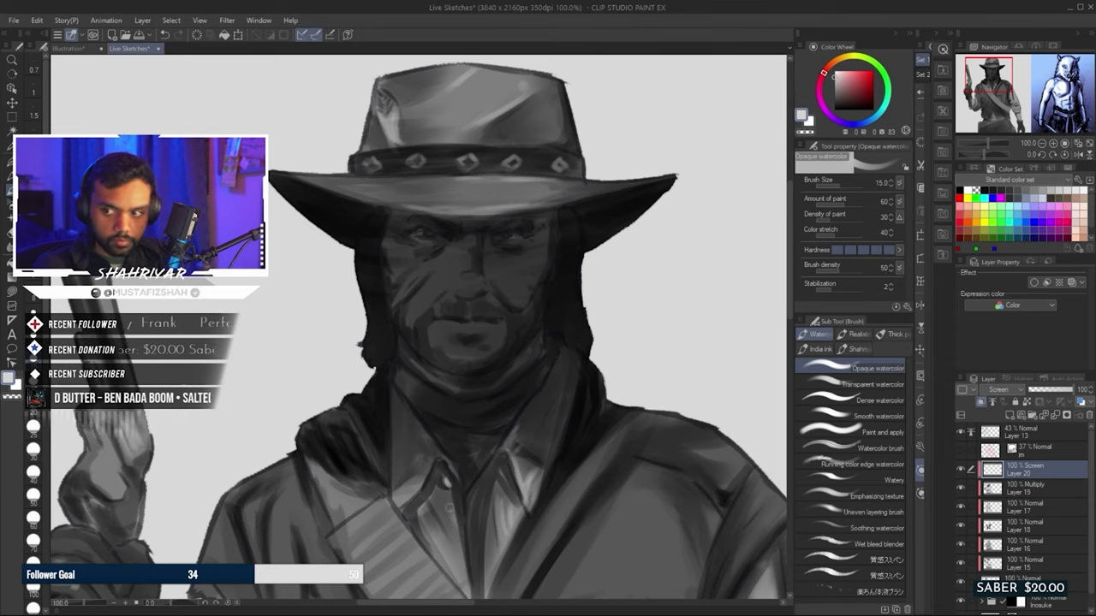
Paint light highlights on the cartridges along the whole bandolier with the Opaque watercolor brush at size 12
key(bracketright)
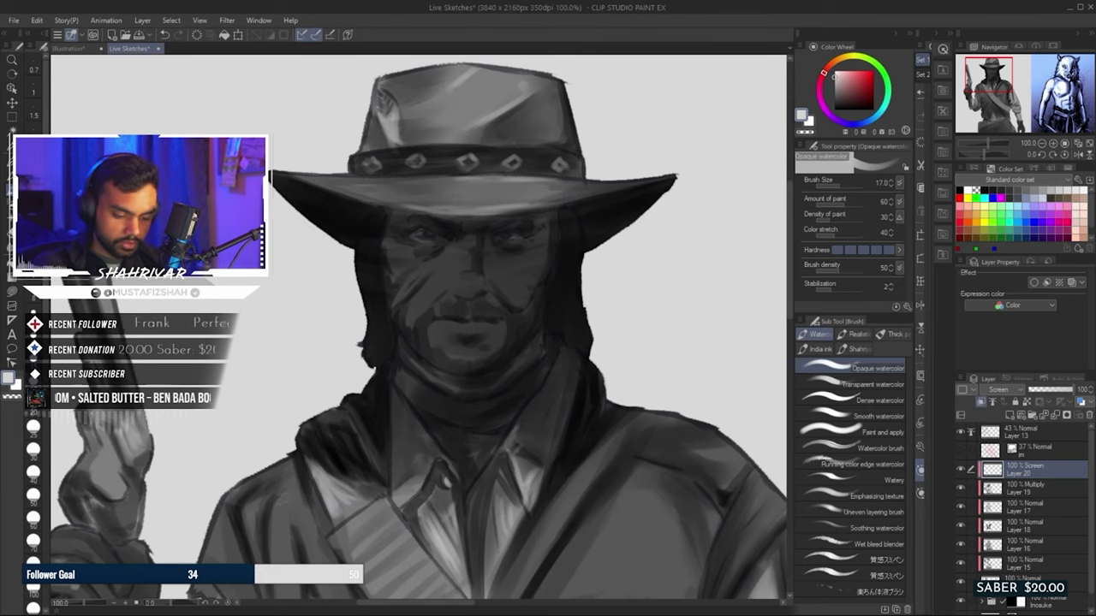
scroll(257, 489, down, 2)
scroll(369, 326, up, 2)
key(bracketleft)
key(bracketleft)
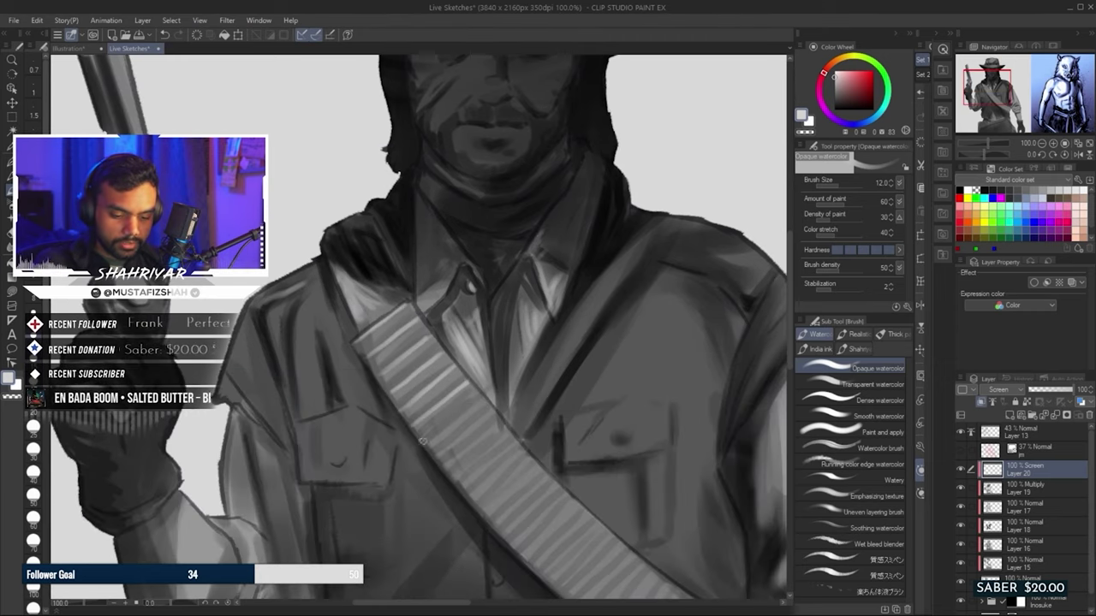
scroll(485, 459, down, 2)
scroll(389, 417, up, 2)
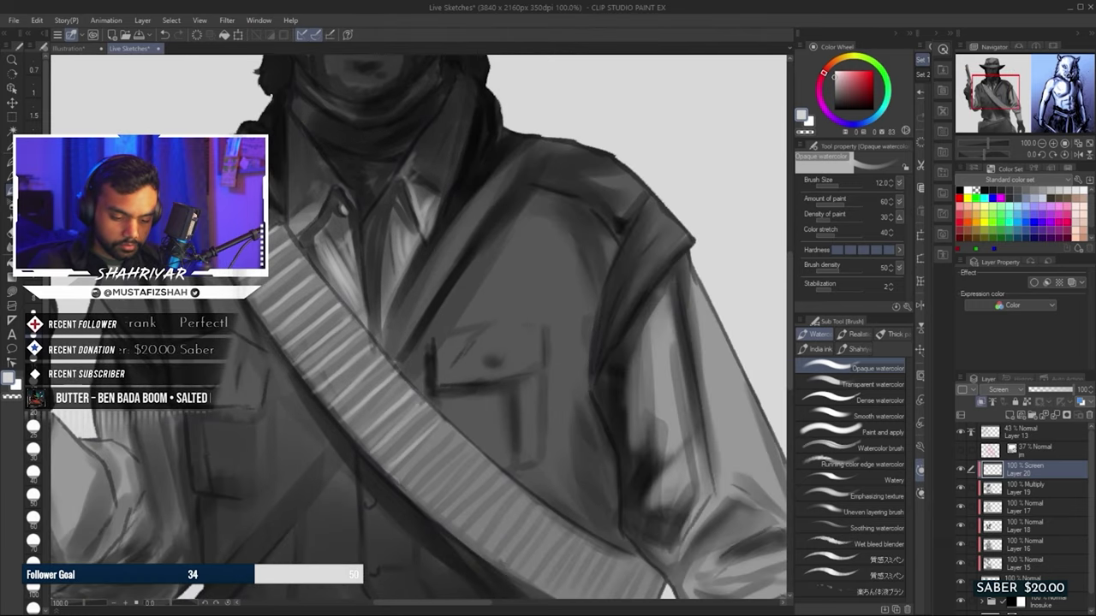
mouse_move(494, 517)
mouse_down()
mouse_move(389, 410)
mouse_move(500, 501)
mouse_move(547, 518)
mouse_up()
scroll(517, 374, down, 1)
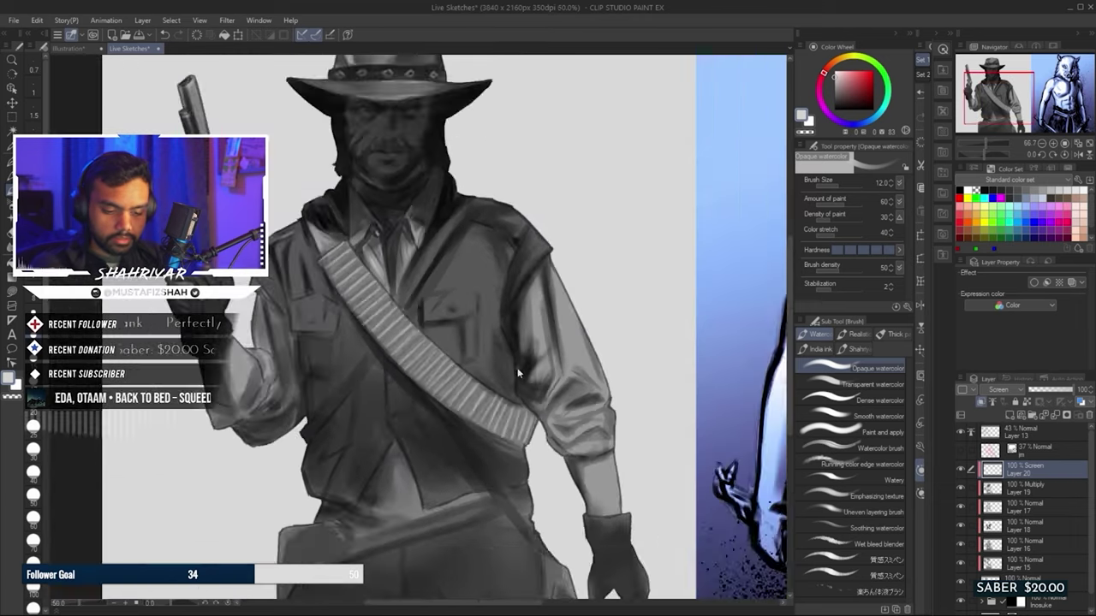
Refine the bandolier's cartridge highlights and add light edges to the vest's armholes and lower diagonal strap at brush size 20
scroll(518, 373, up, 1)
key(e)
key(b)
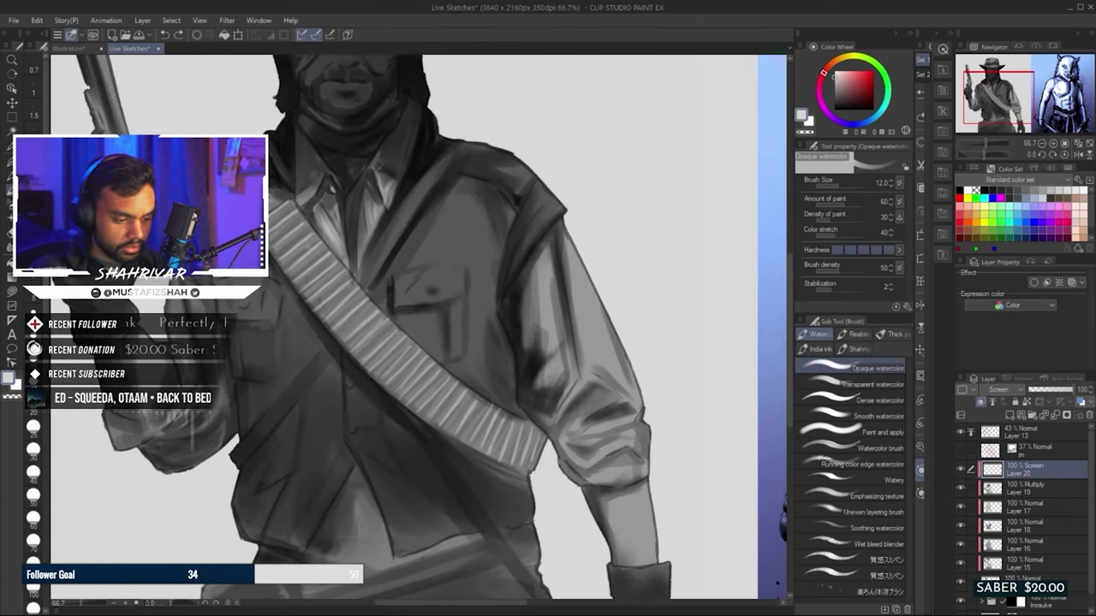
scroll(402, 325, down, 2)
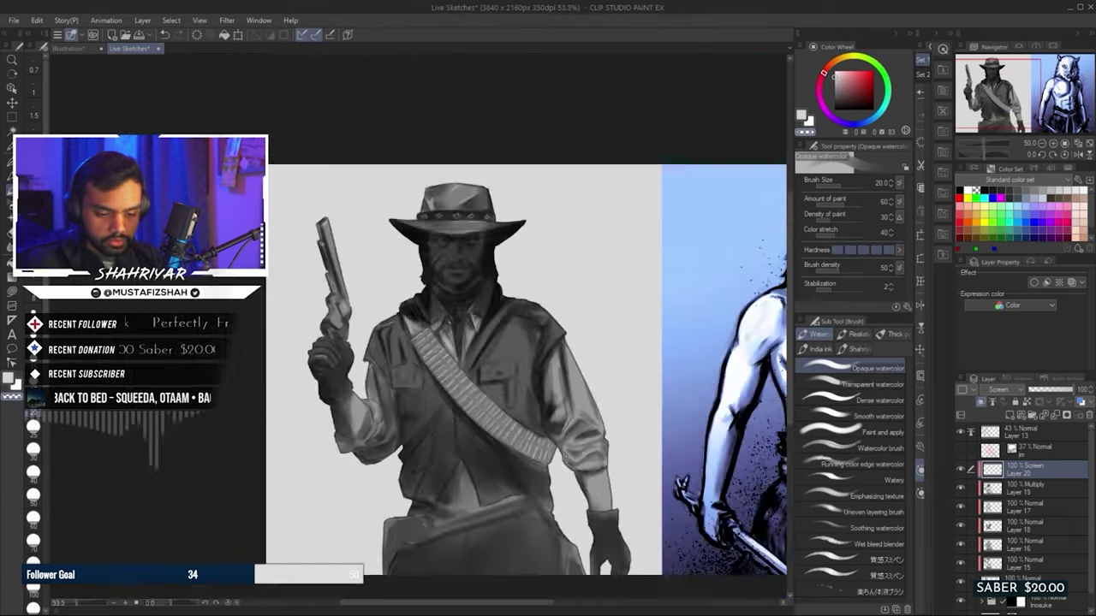
scroll(402, 326, up, 1)
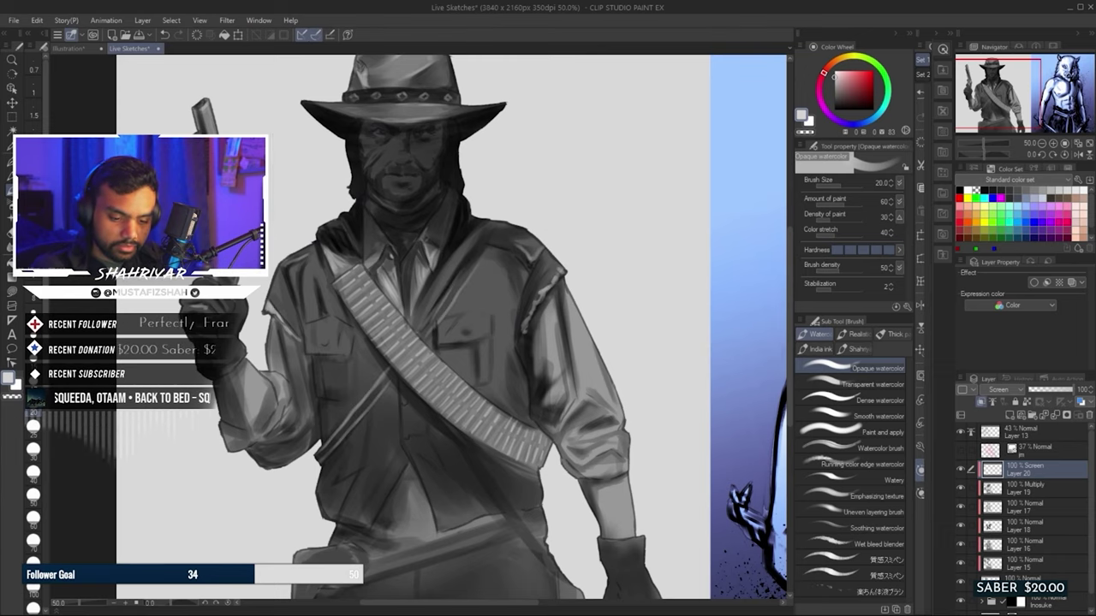
Paint light highlights on the lowered arm's sleeve folds, vest edges and buttons, belt buckle and holster on the Screen layer at brush size 20
mouse_move(544, 274)
mouse_down()
mouse_move(562, 359)
mouse_move(591, 385)
mouse_up()
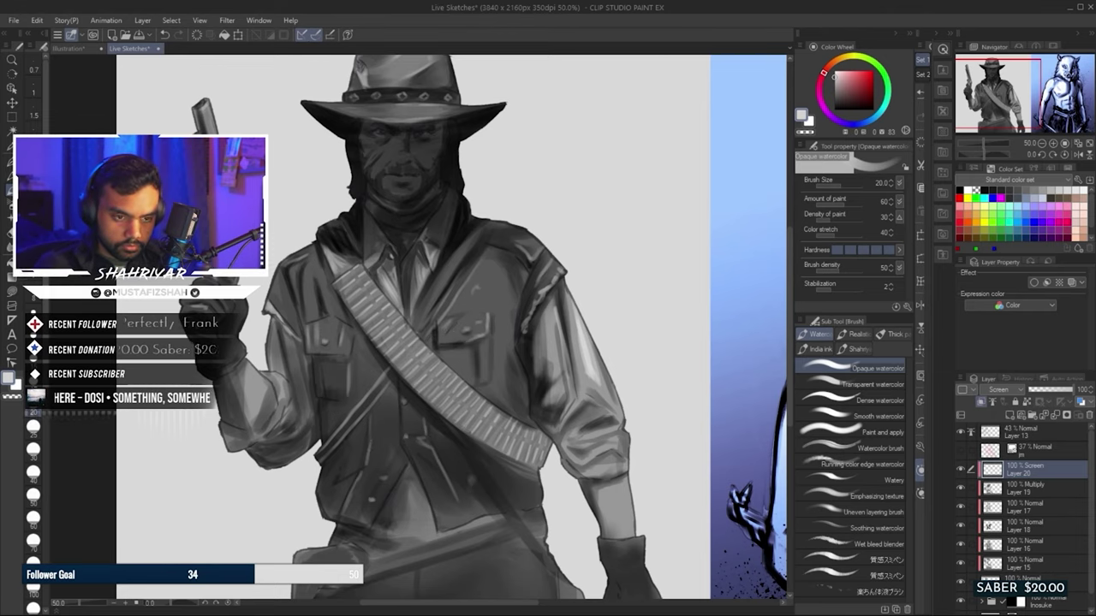
scroll(451, 326, down, 3)
drag(404, 474, 401, 497)
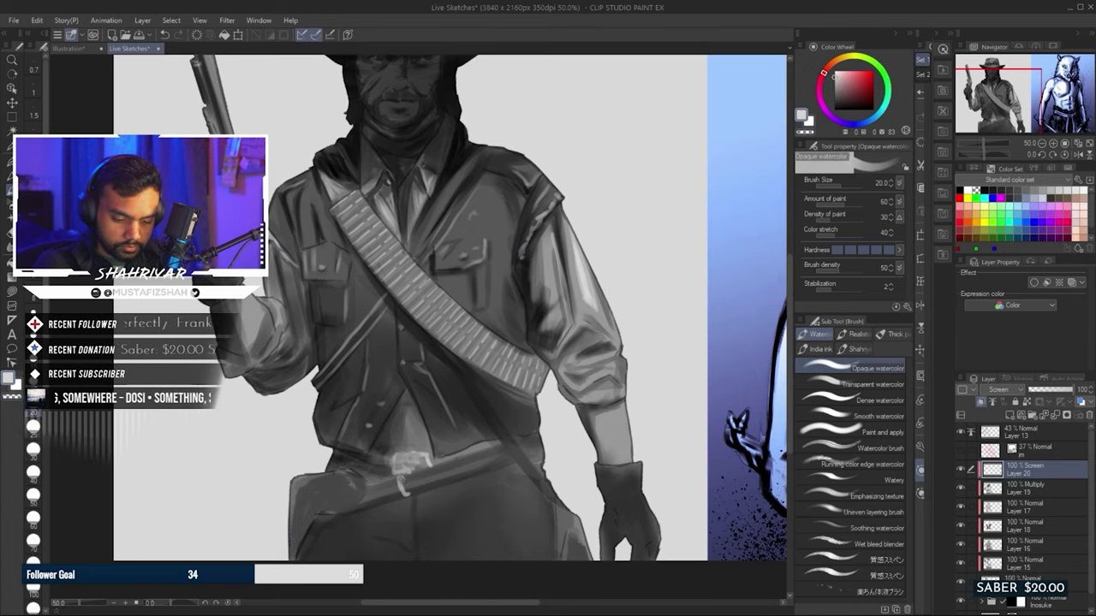
drag(541, 471, 531, 488)
mouse_move(310, 510)
mouse_down()
mouse_move(348, 481)
mouse_move(289, 546)
mouse_up()
scroll(451, 308, down, 3)
scroll(479, 256, up, 3)
drag(404, 343, 387, 382)
drag(395, 303, 394, 334)
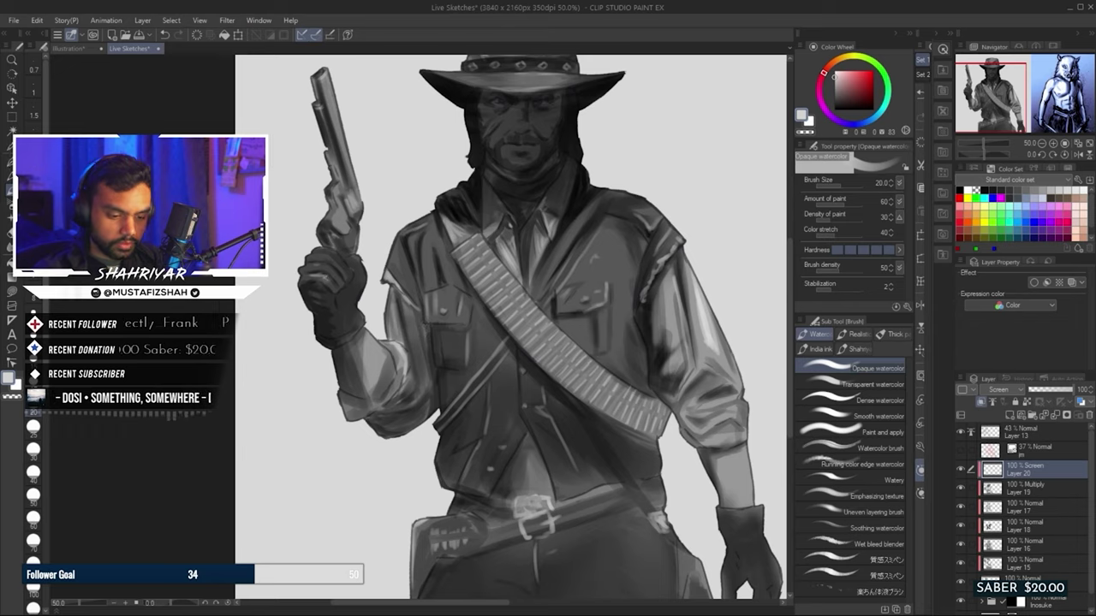
click(1023, 488)
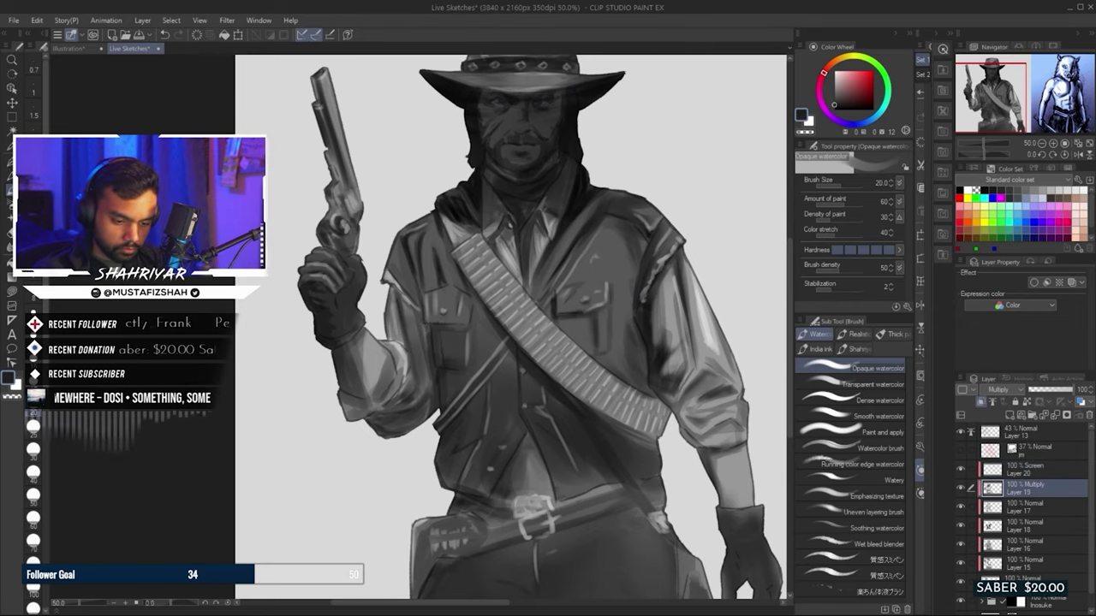
scroll(613, 250, down, 2)
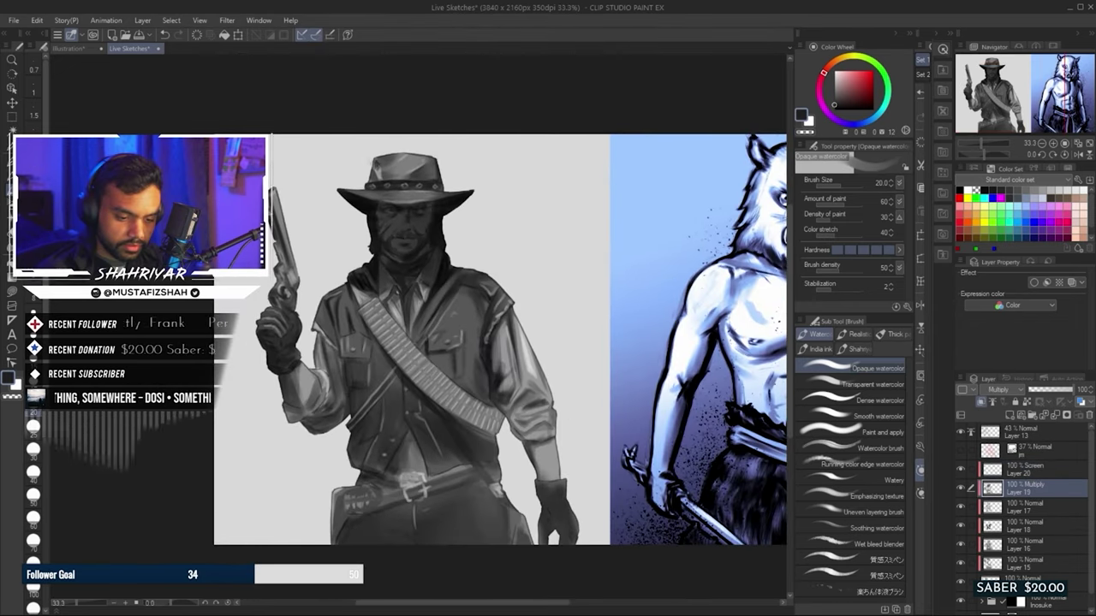
scroll(613, 250, down, 1)
drag(613, 250, 696, 233)
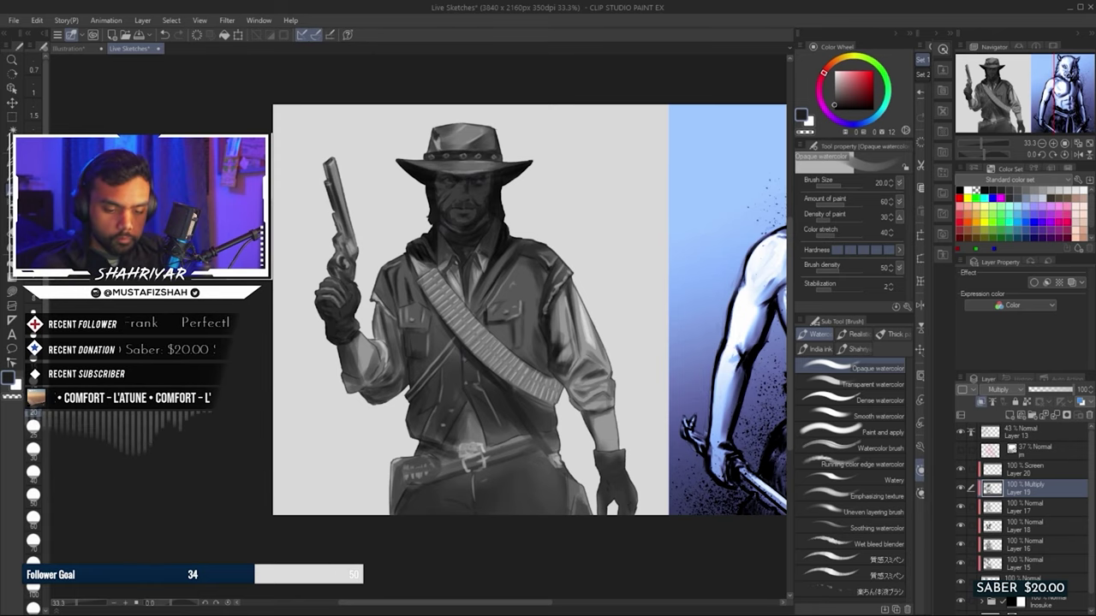
key(alt+bracketright)
scroll(518, 411, up, 2)
key(b)
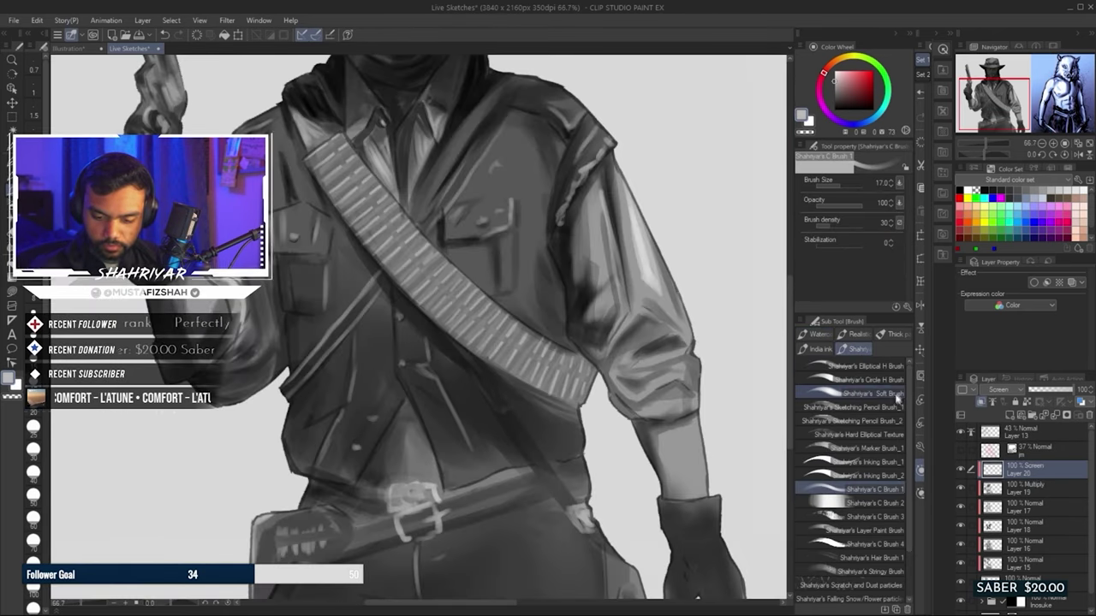
key(b)
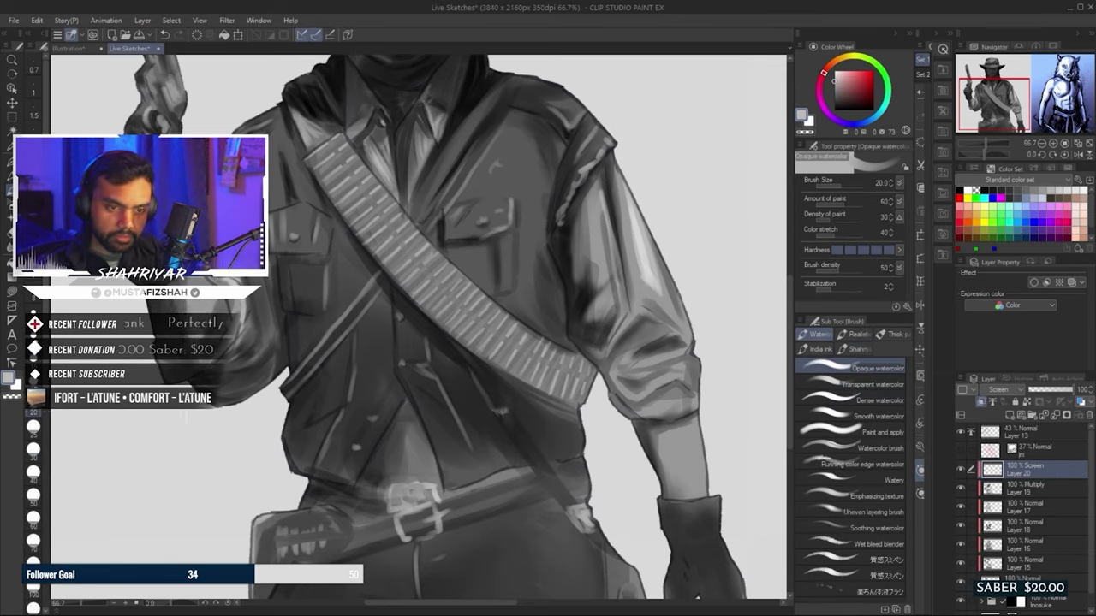
Raise Layer 13's opacity to 59% and paint small light accents on the eyes and face on the Screen layer at brush size 12
scroll(546, 472, down, 2)
scroll(465, 206, up, 4)
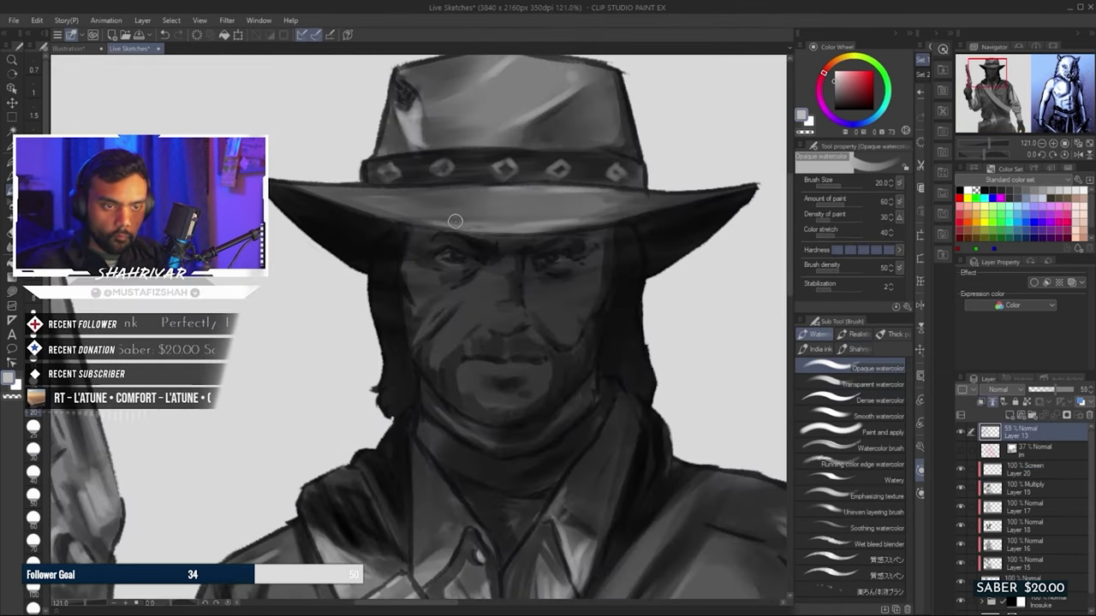
key(bracketleft)
key(bracketleft)
key(bracketleft)
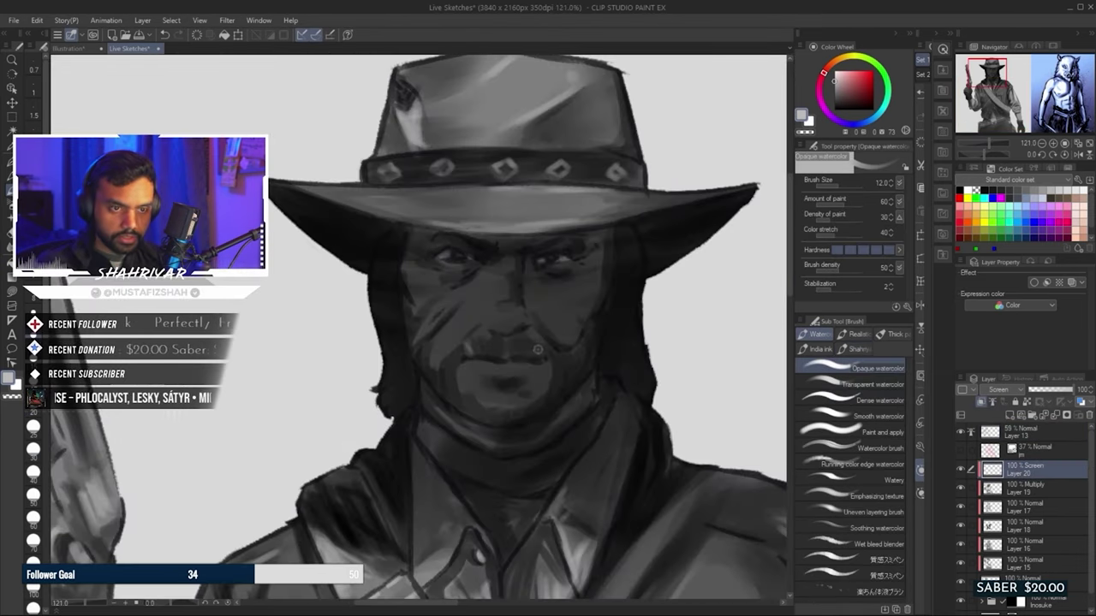
drag(436, 334, 426, 305)
scroll(482, 365, down, 3)
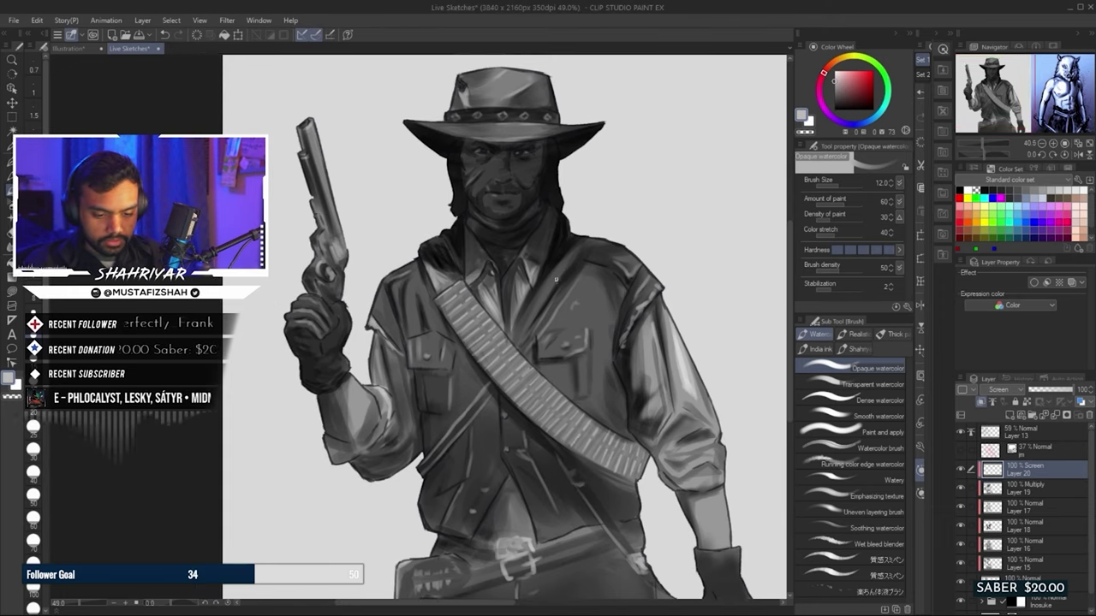
Hide the Inosuke folder, add a gradient map layer above the cowboy's Folder 1 and try out several color gradients
scroll(1046, 545, down, 1)
click(960, 446)
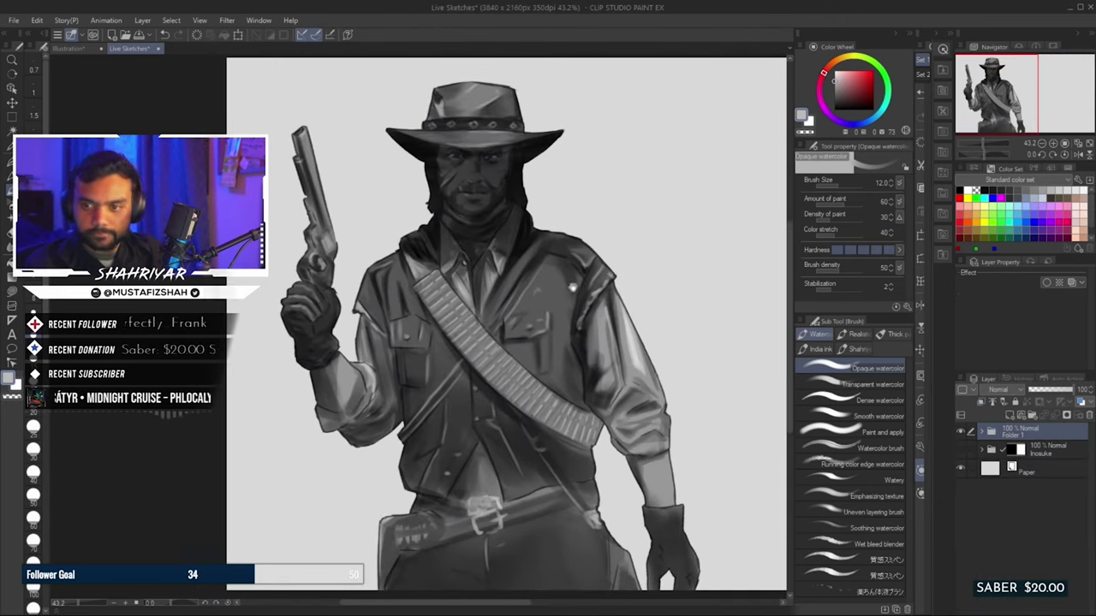
key(ctrl+z)
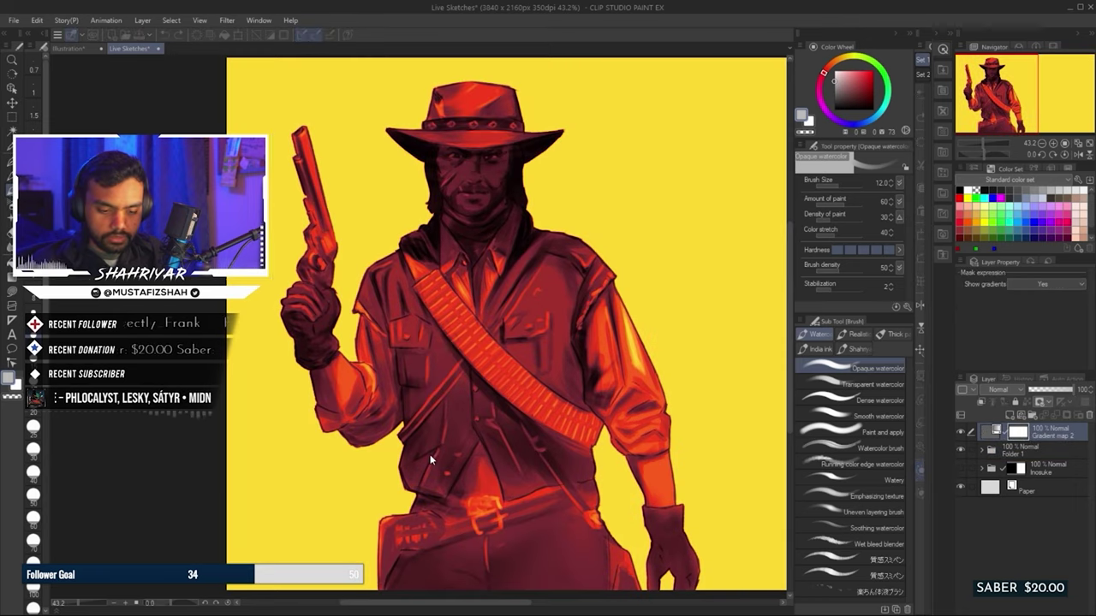
key(ctrl+z)
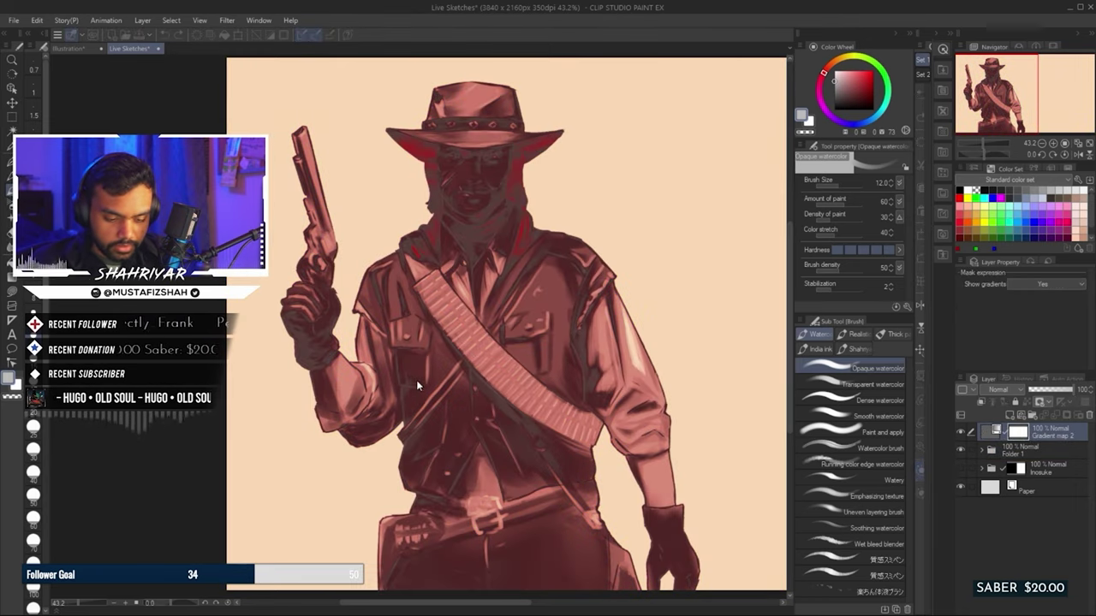
key(ctrl+z)
key(ctrl+z)
key(ctrl+z)
key(ctrl+z)
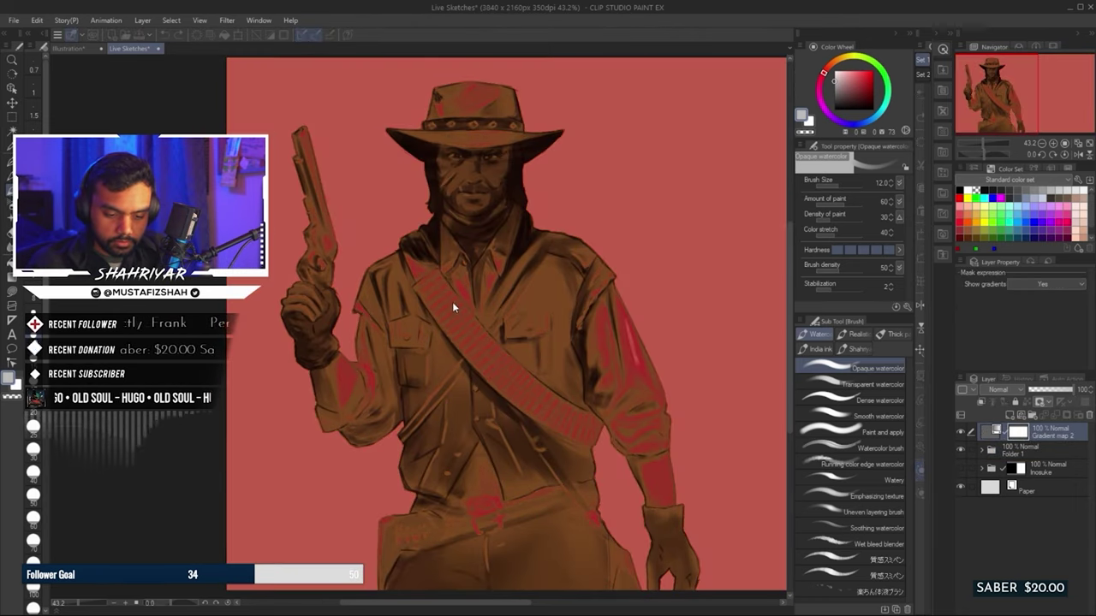
Try Hard mix on the gradient map layer, settle on Overlay at 41% opacity and add a tone curve layer above it
scroll(1070, 391, down, 3)
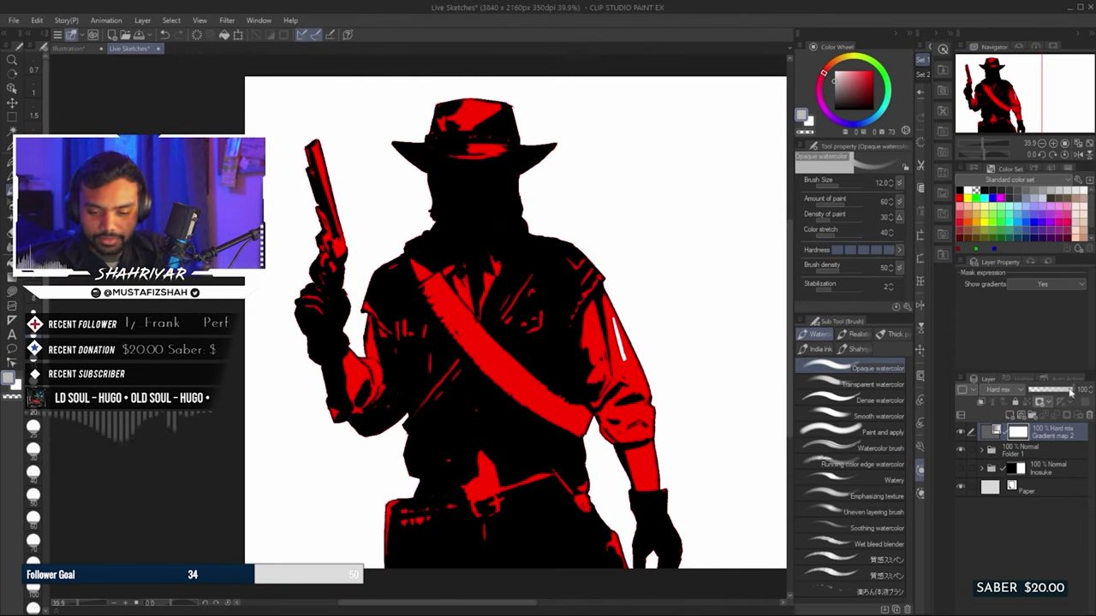
scroll(1068, 391, up, 6)
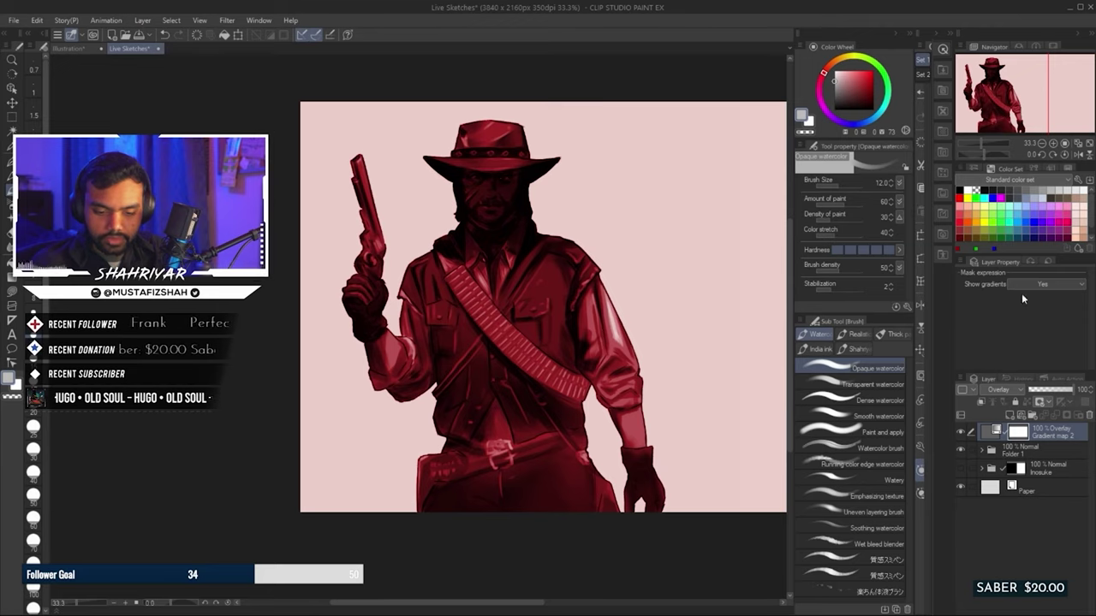
drag(1072, 389, 1046, 393)
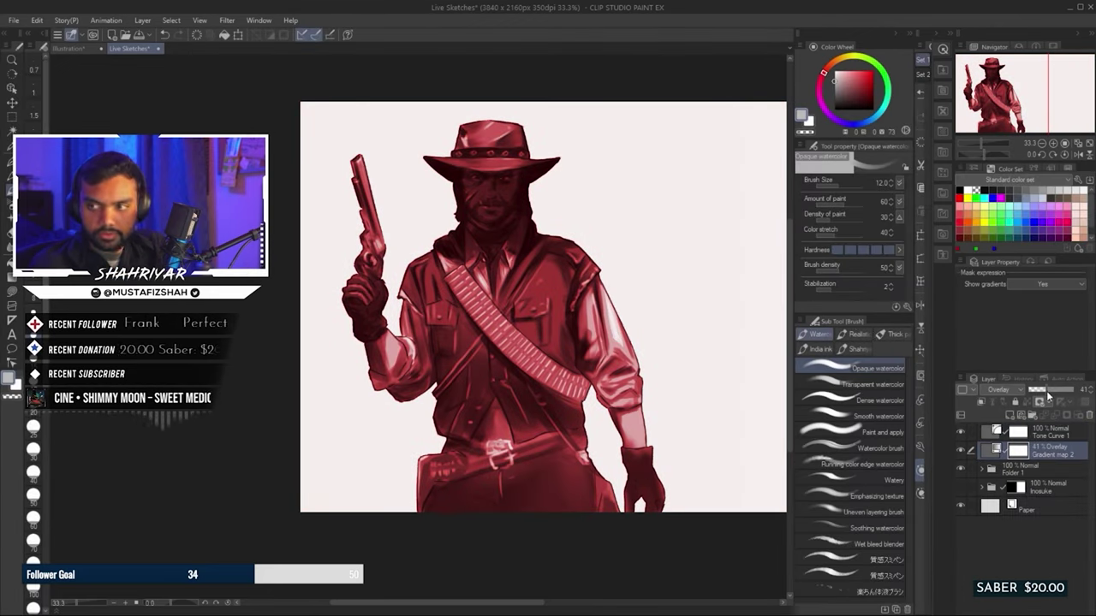
scroll(543, 325, up, 2)
Clear the gradient map and tone curve layers from the top of the layer stack and hide Folder 1
key(Delete)
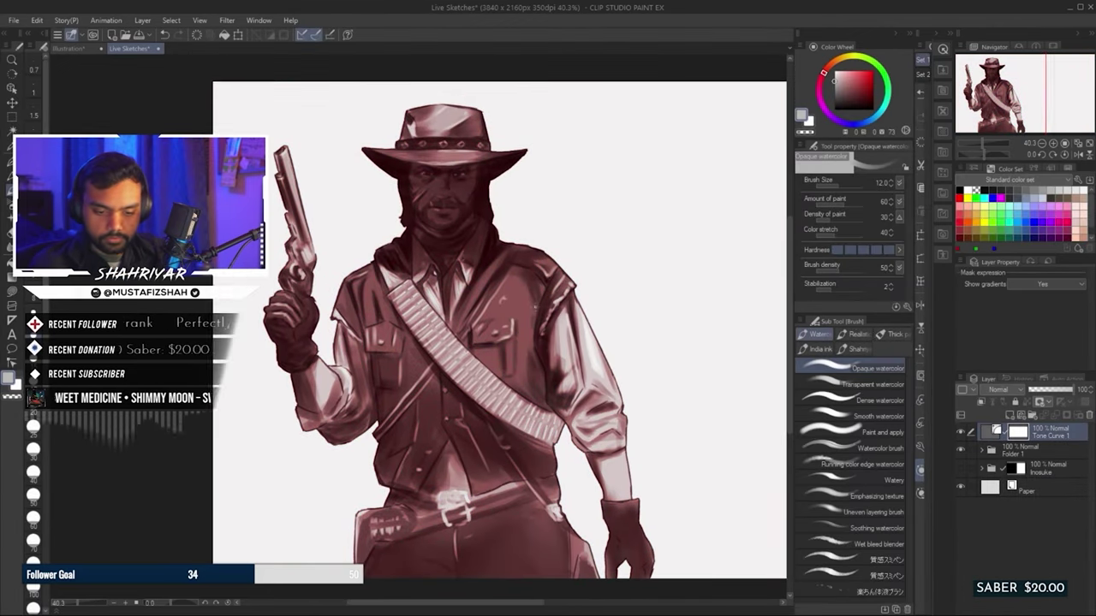
key(Delete)
key(Delete)
scroll(505, 112, up, 1)
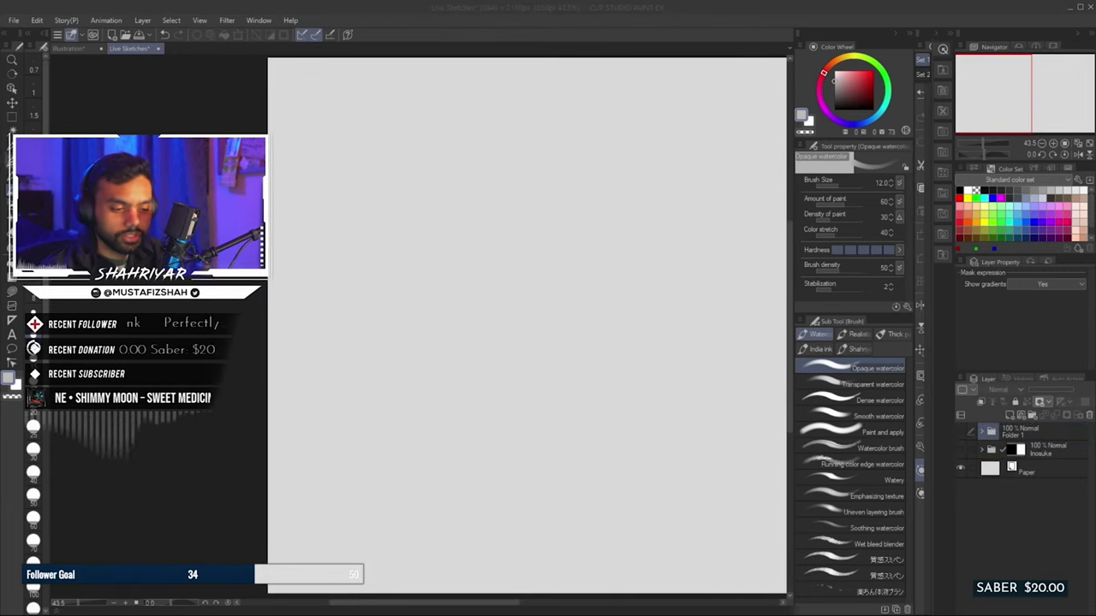
Sketch a new figure's head circle, curved spine line and shoulder line on a new layer with the Lighter pencil at size 5
key(p)
key(ctrl+shift+n)
drag(513, 145, 558, 199)
drag(479, 198, 556, 226)
drag(517, 169, 528, 281)
drag(514, 287, 453, 469)
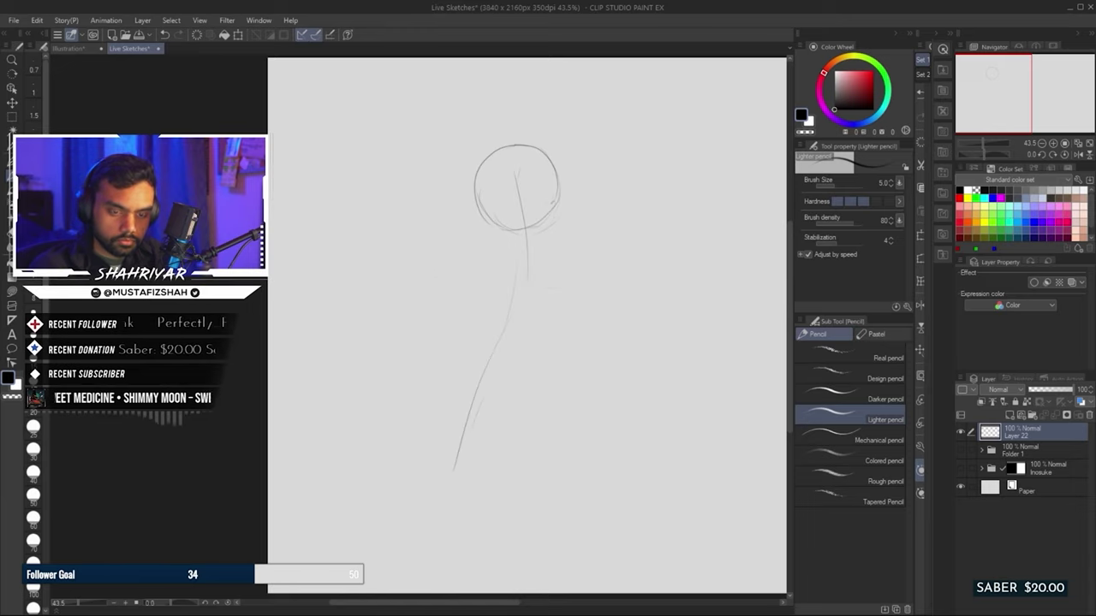
drag(433, 272, 566, 287)
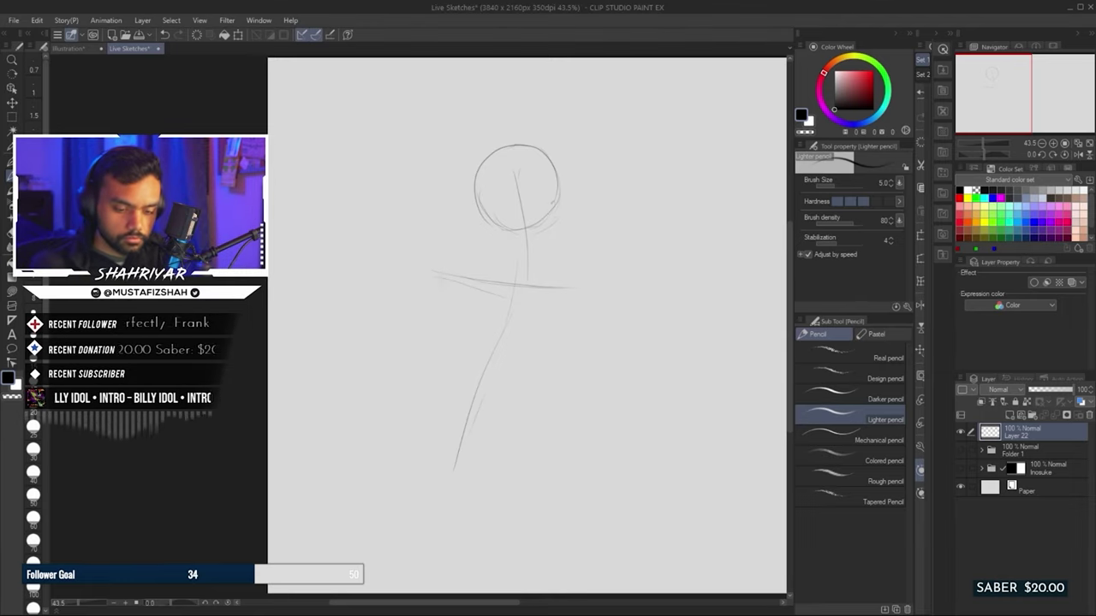
Block in the new figure's torso as a tilted box and frame the head circle with a perspective box
drag(432, 282, 416, 407)
drag(567, 289, 537, 407)
drag(476, 171, 479, 233)
drag(462, 167, 561, 135)
drag(567, 147, 585, 241)
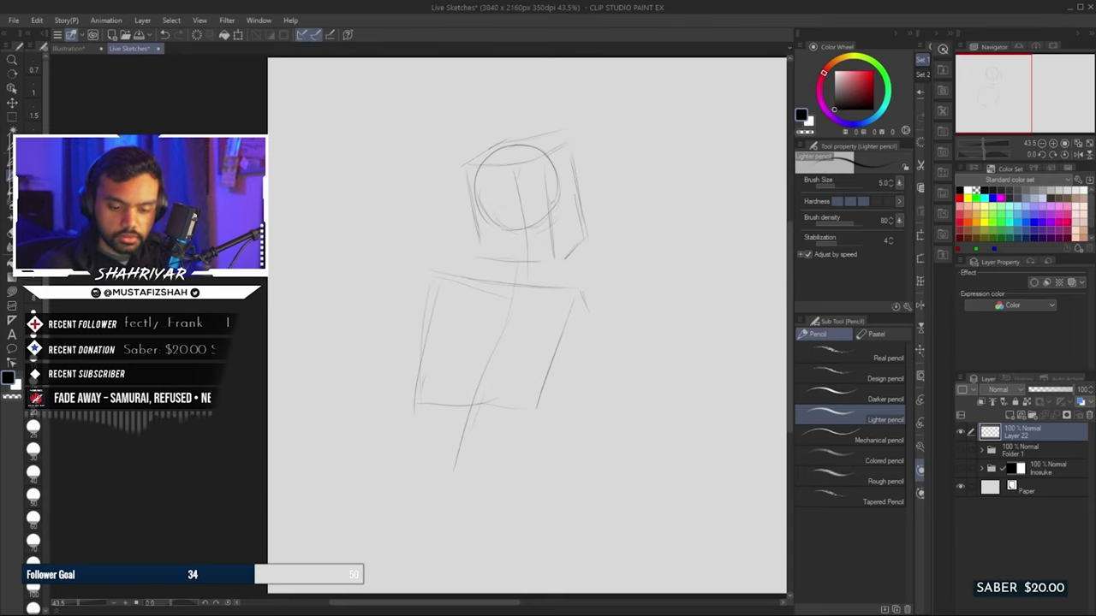
Rough in the shoulder and the bent arm with its hand resting at the figure's hip
drag(579, 366, 488, 443)
drag(565, 291, 626, 438)
drag(506, 443, 621, 443)
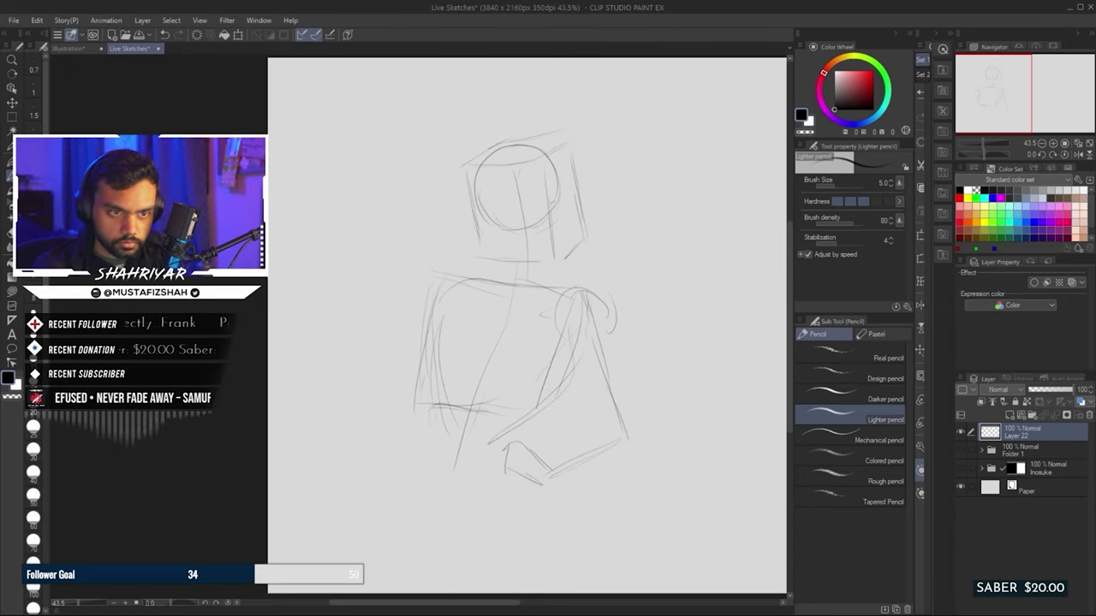
Sketch the raised arm and hand holding a long weapon across the shoulders, and draw the jaw and neck
drag(398, 229, 382, 275)
drag(447, 282, 389, 334)
drag(347, 339, 355, 373)
drag(359, 219, 624, 313)
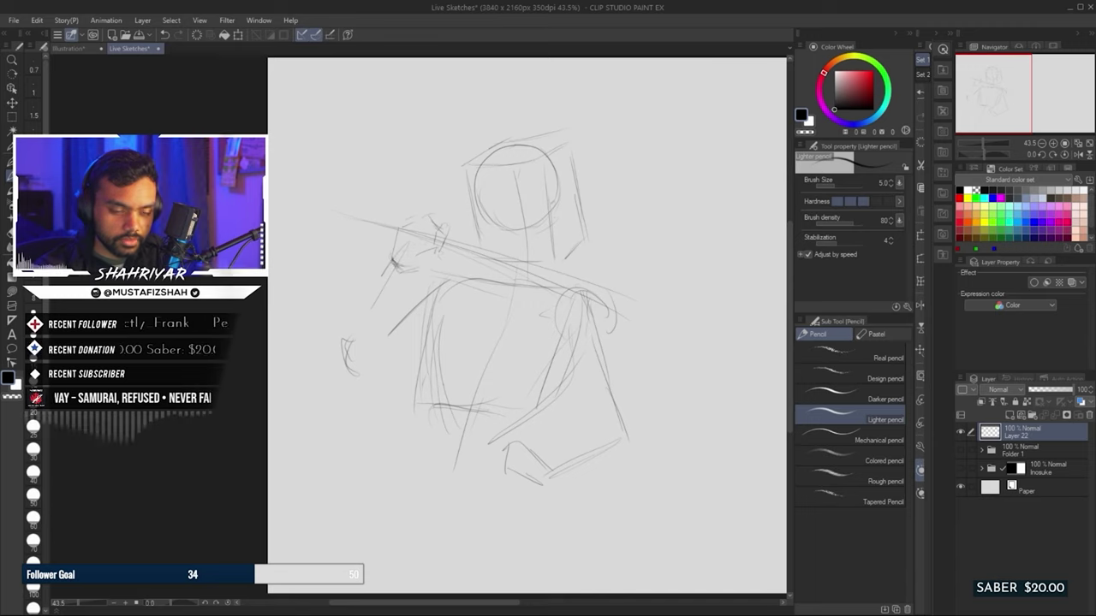
mouse_move(494, 233)
mouse_down()
mouse_move(541, 250)
mouse_move(548, 286)
mouse_up()
drag(541, 257, 598, 288)
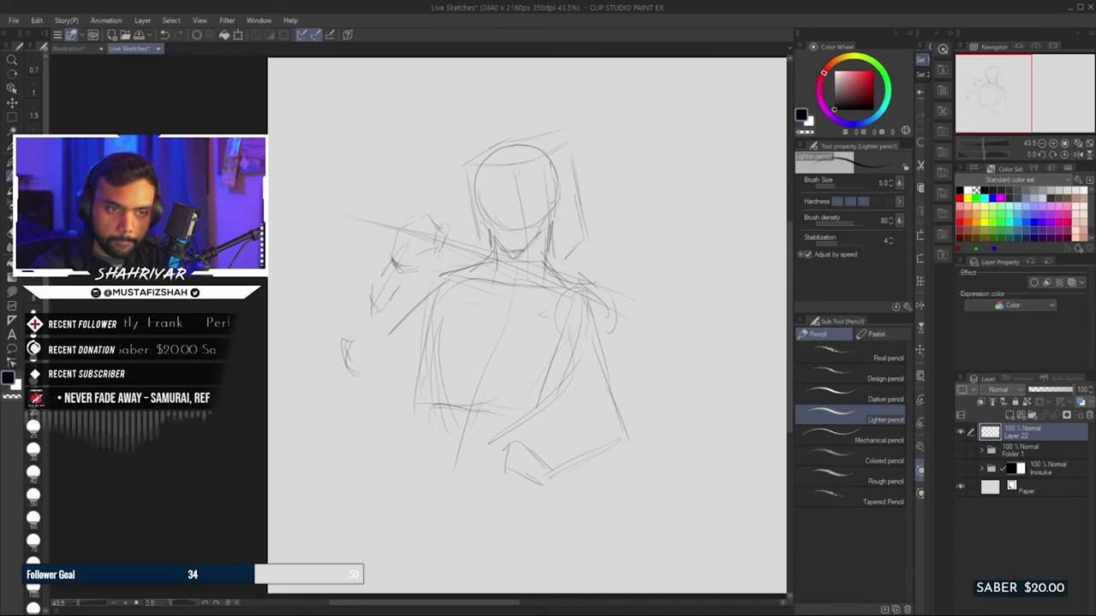
Outline the torso sides and the loose hanging sleeves, and add long diagonal lines below the hand on the hip
drag(437, 301, 418, 403)
drag(565, 369, 550, 414)
drag(552, 469, 600, 534)
mouse_move(584, 306)
mouse_down()
mouse_move(578, 386)
mouse_move(645, 459)
mouse_up()
drag(373, 313, 355, 447)
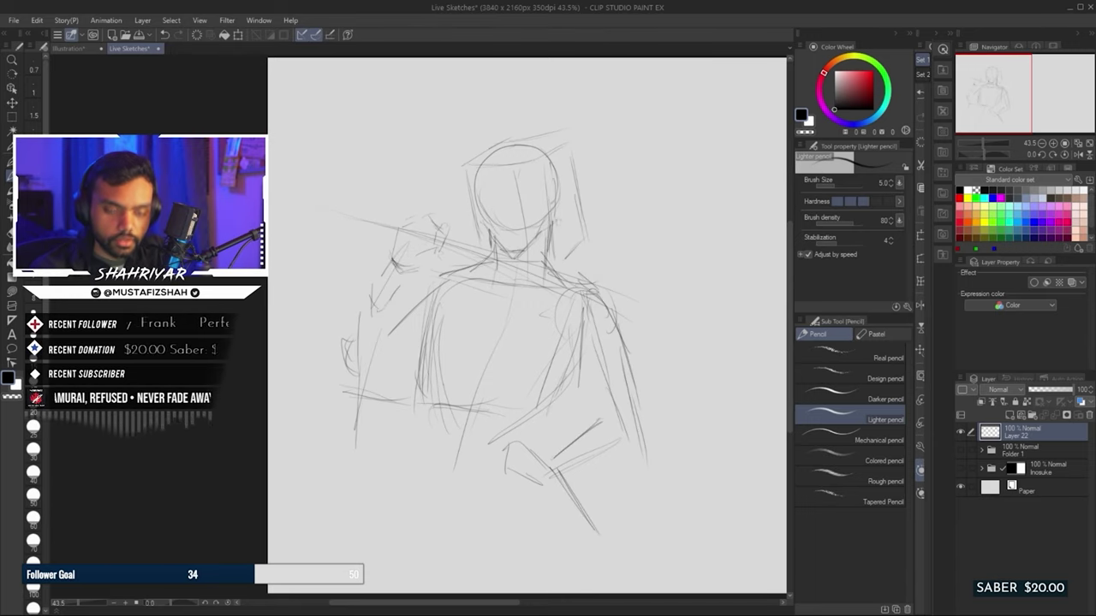
Define the fingers gripping the weapon, give the weapon its thickness and draw the raised forearm's draped sleeve
drag(409, 262, 438, 242)
mouse_move(432, 231)
mouse_down()
mouse_move(445, 254)
mouse_move(680, 336)
mouse_up()
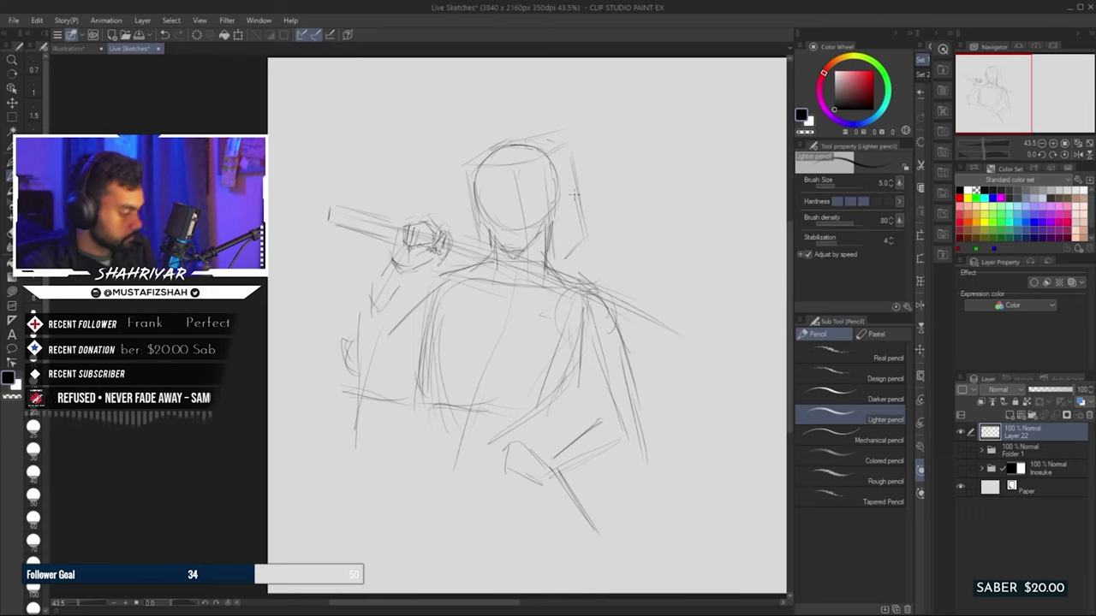
drag(390, 291, 361, 330)
mouse_move(381, 281)
mouse_down()
mouse_move(367, 320)
mouse_move(375, 419)
mouse_up()
Sketch the collar, the open coat's long front edges and the fabric folds around the torso and raised sleeve
mouse_move(581, 387)
mouse_down()
mouse_move(603, 443)
mouse_move(547, 448)
mouse_up()
drag(492, 262, 546, 247)
drag(559, 253, 524, 428)
drag(474, 267, 426, 440)
drag(478, 329, 452, 447)
mouse_move(440, 273)
mouse_down()
mouse_move(457, 267)
mouse_move(400, 303)
mouse_up()
drag(402, 294, 378, 315)
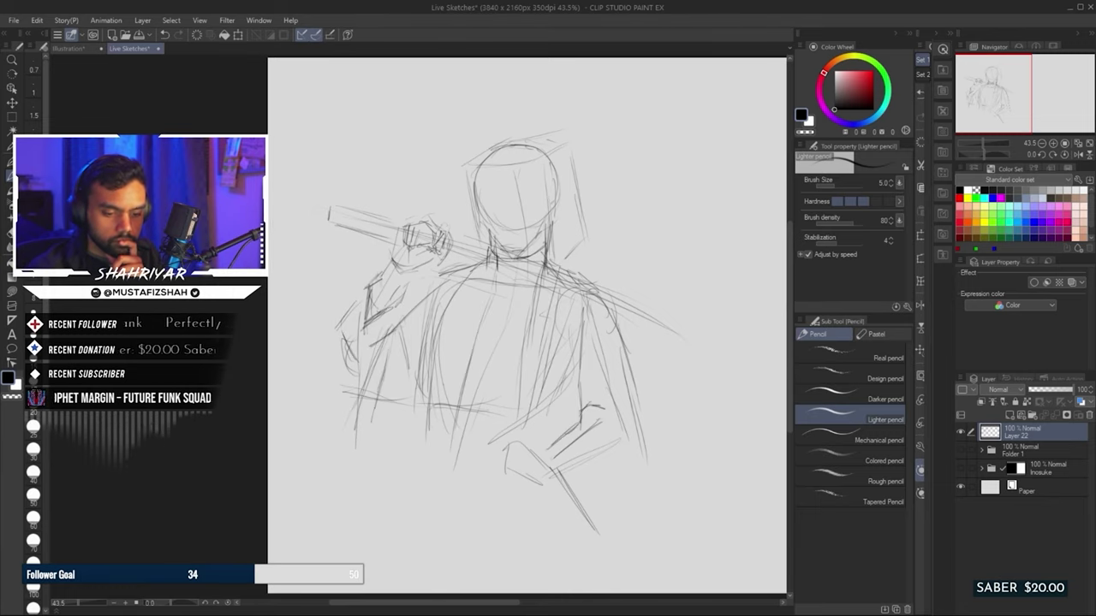
Add face guidelines and ears to the head, buttons down the chest and fingers to the hand on the hip
drag(517, 147, 513, 245)
drag(554, 189, 560, 209)
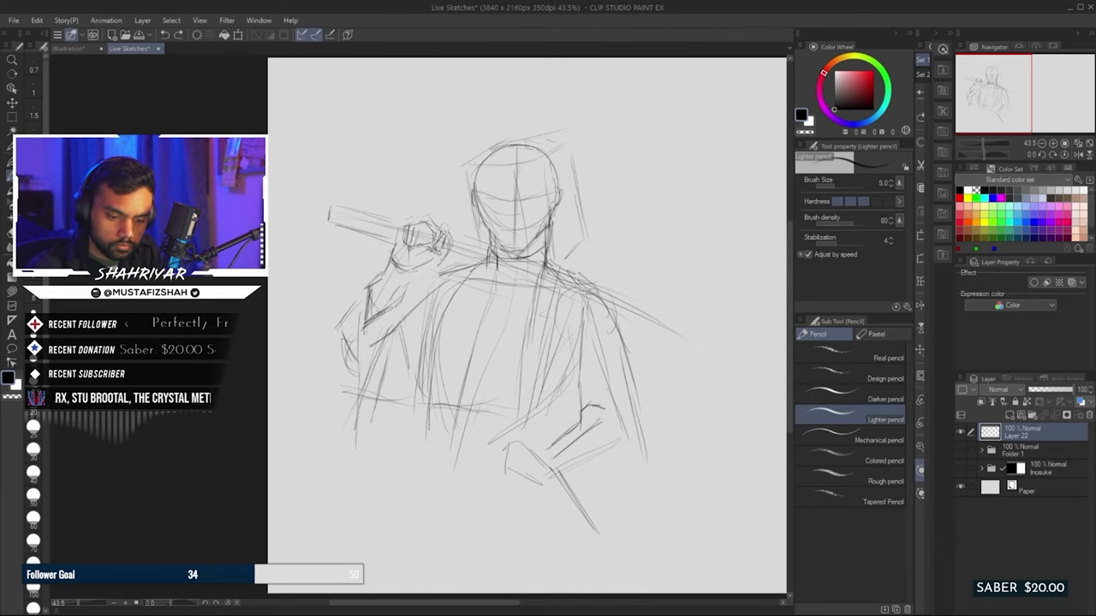
mouse_move(548, 454)
mouse_down()
mouse_move(553, 471)
mouse_move(498, 478)
mouse_up()
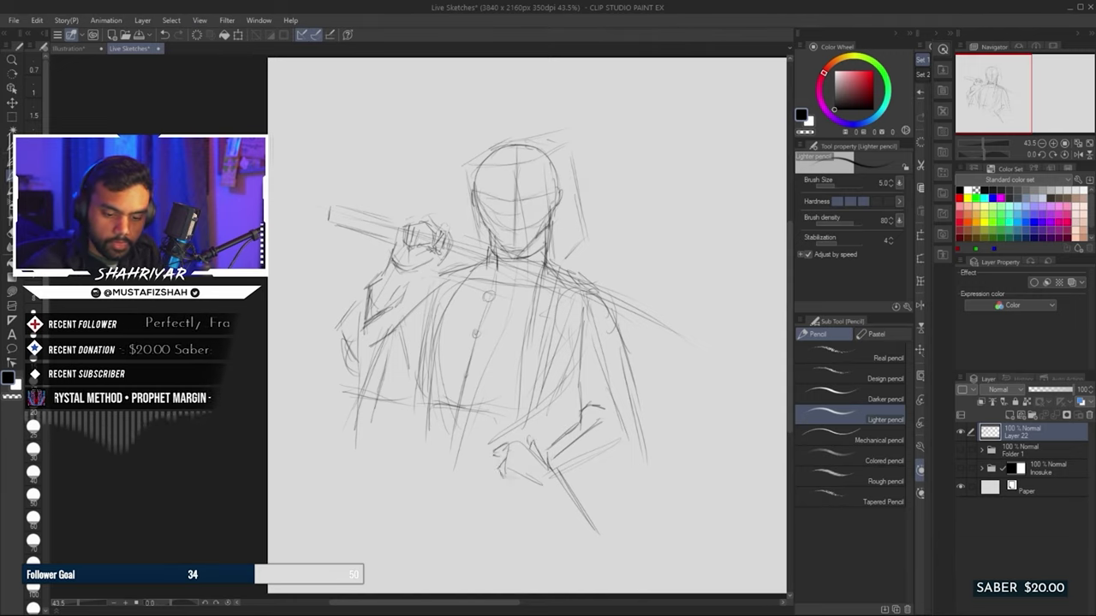
Draw the coat's front edge, sleeve hem and waist belt, then define the raised arm's shoulder line and the upper leg
drag(547, 270, 528, 443)
mouse_move(357, 428)
mouse_down()
mouse_move(431, 436)
mouse_move(497, 413)
mouse_up()
drag(433, 440, 491, 430)
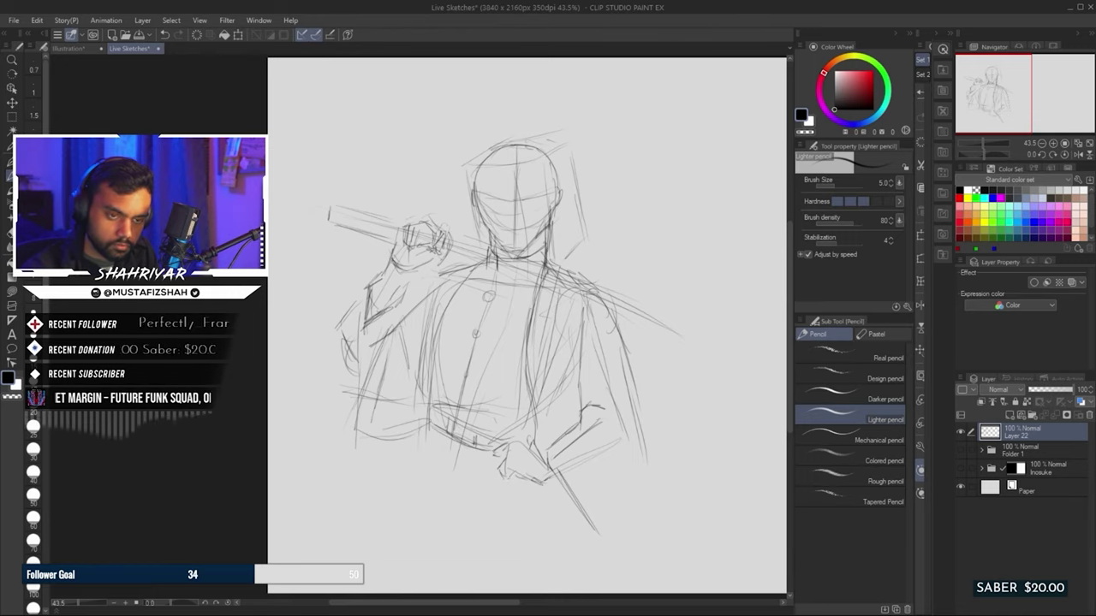
drag(440, 324, 426, 415)
drag(476, 265, 428, 325)
drag(435, 286, 428, 322)
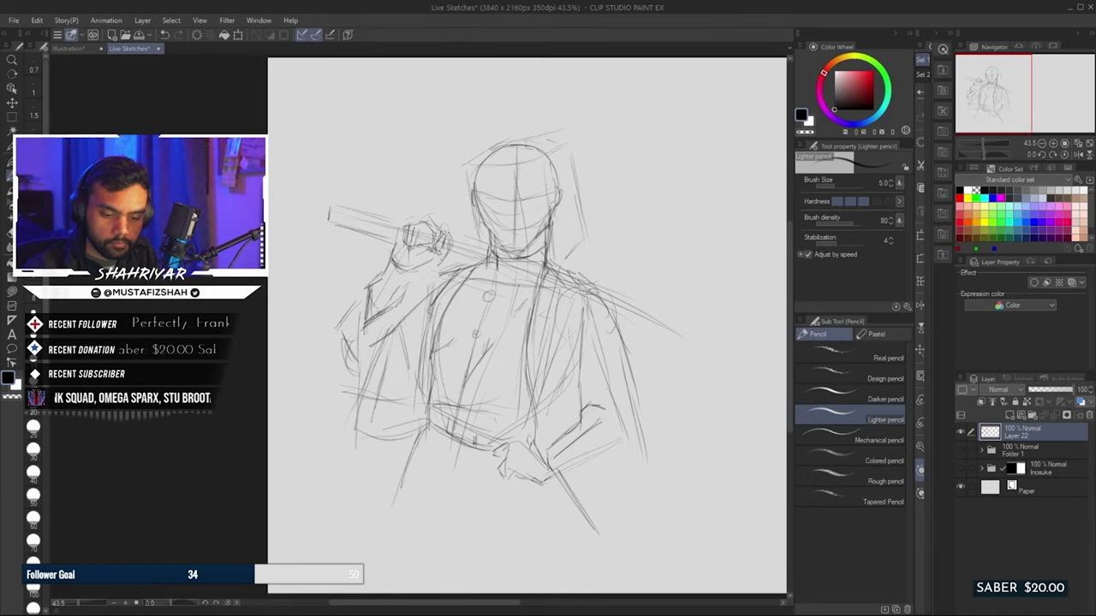
Enlarge the sketch on the canvas, strengthen the gripping hand and chest buttons, and switch to the Design pencil
drag(447, 220, 435, 243)
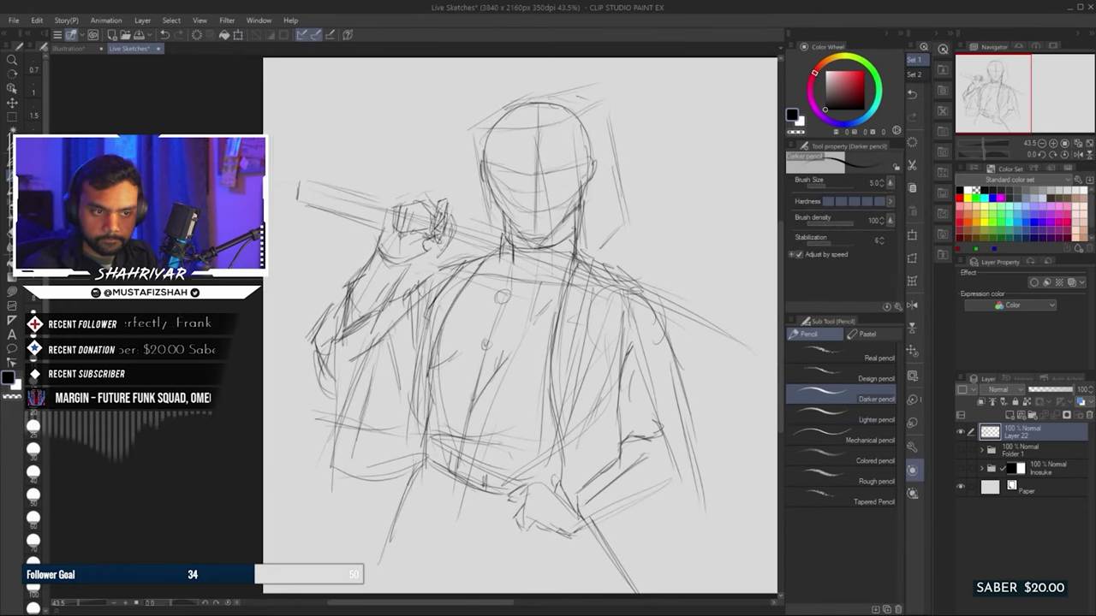
click(838, 379)
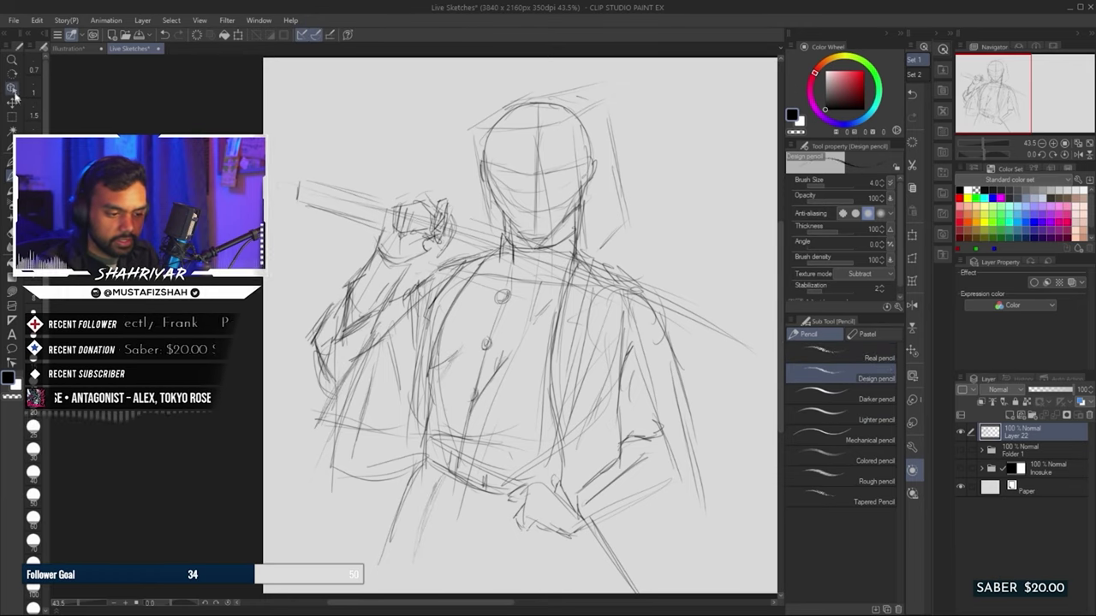
Fade the head guidelines with the Soft eraser, set the Design pencil size to 9.2 and redraw the face outline and ear
key(e)
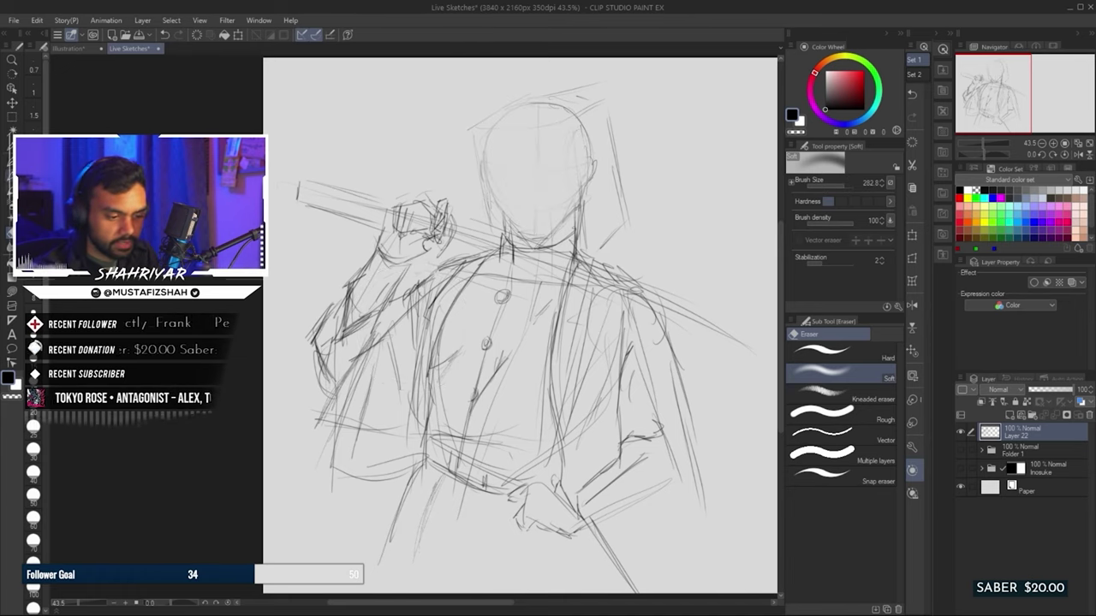
key(p)
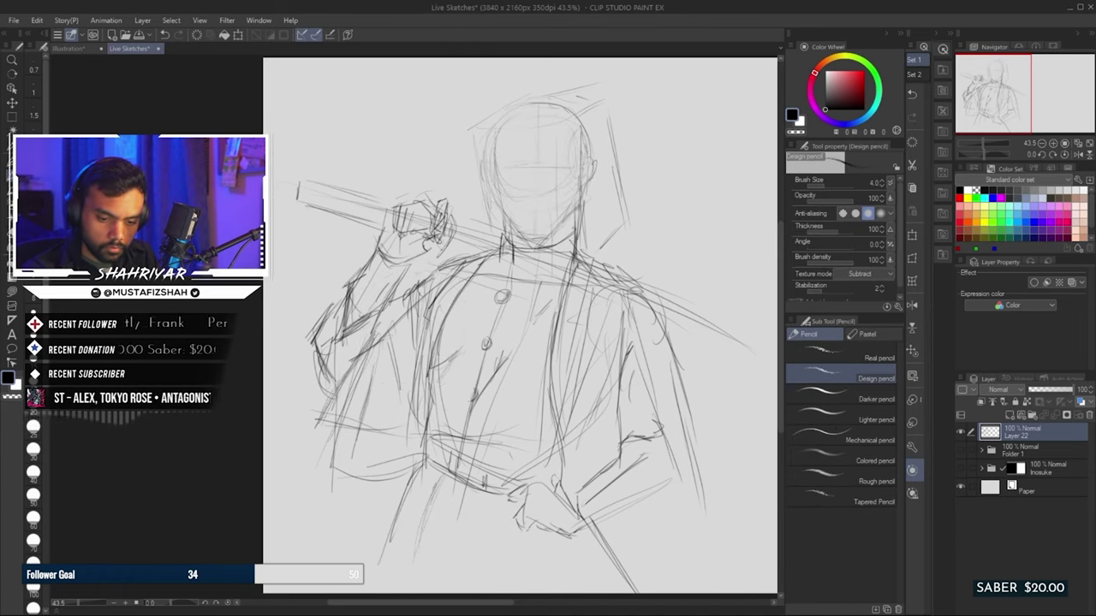
click(829, 187)
drag(517, 234, 565, 214)
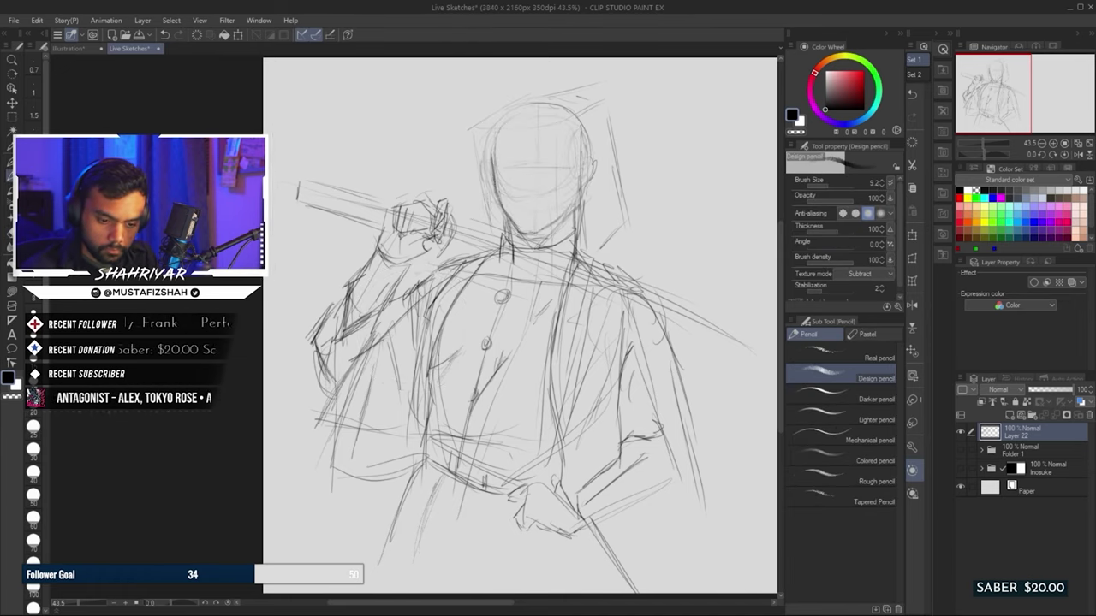
drag(578, 173, 579, 189)
drag(524, 108, 493, 175)
Lasso the head and transform it to refit its position and angle above the neck
key(m)
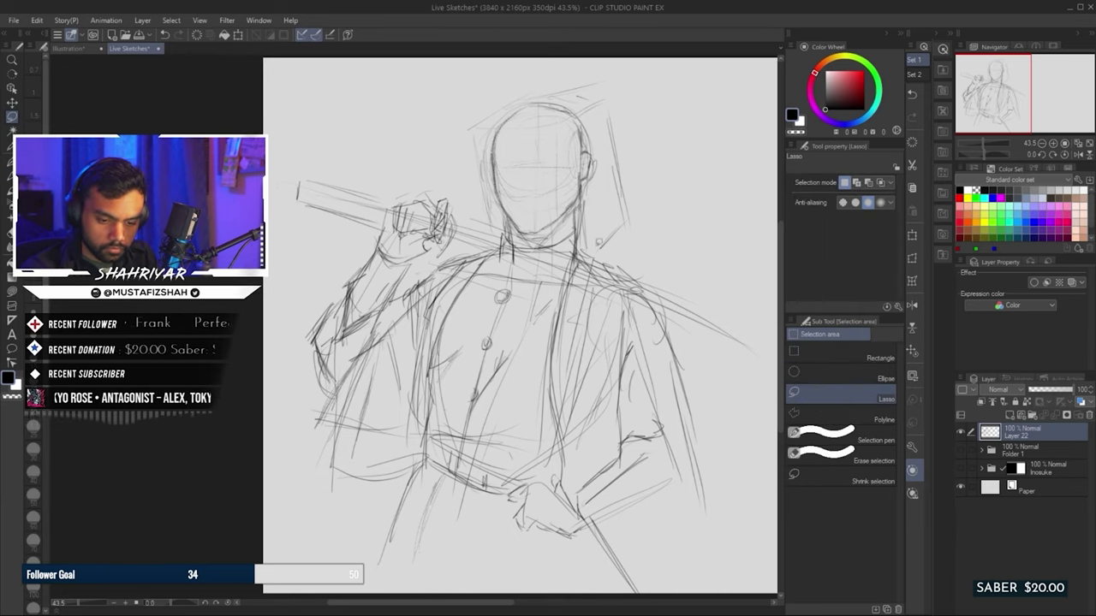
drag(479, 214, 614, 178)
mouse_move(548, 247)
mouse_down()
mouse_move(595, 172)
mouse_move(518, 101)
mouse_move(495, 206)
mouse_move(544, 241)
mouse_up()
key(ctrl+t)
drag(541, 162, 511, 229)
key(Return)
key(ctrl+d)
Draw the brow line, nose, mouth and ear on the face, with a long earring hanging below the ear
key(p)
drag(555, 131, 553, 188)
drag(484, 169, 560, 169)
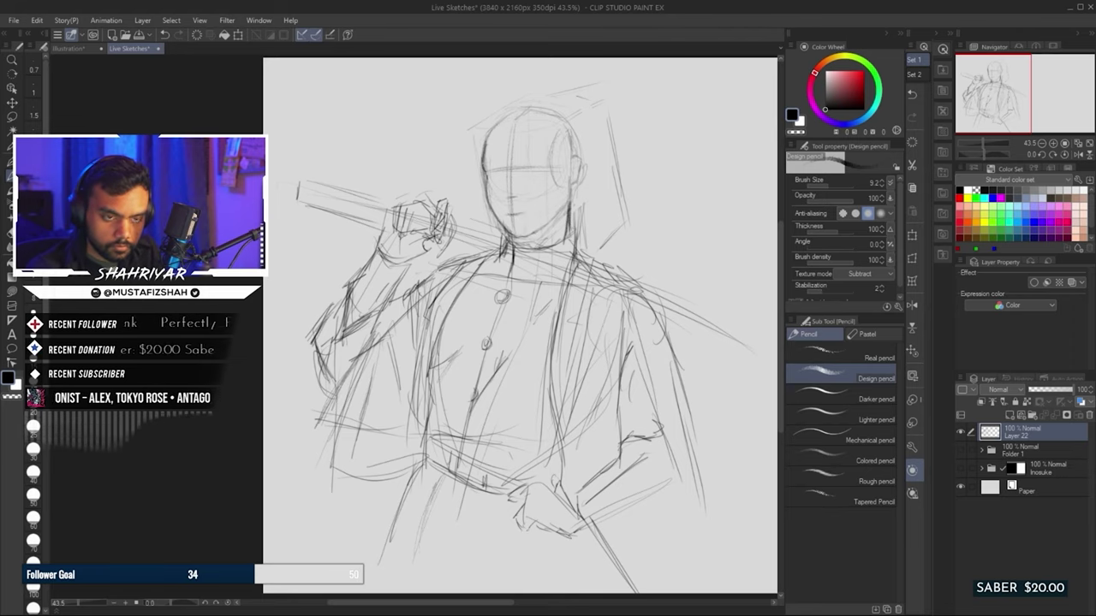
drag(582, 155, 572, 228)
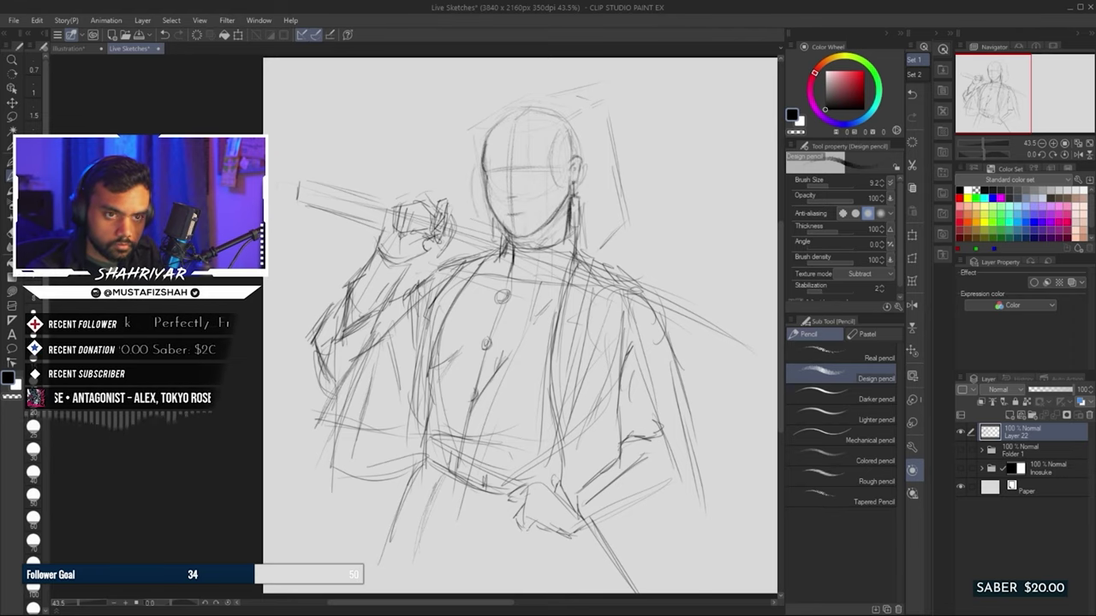
drag(561, 156, 574, 187)
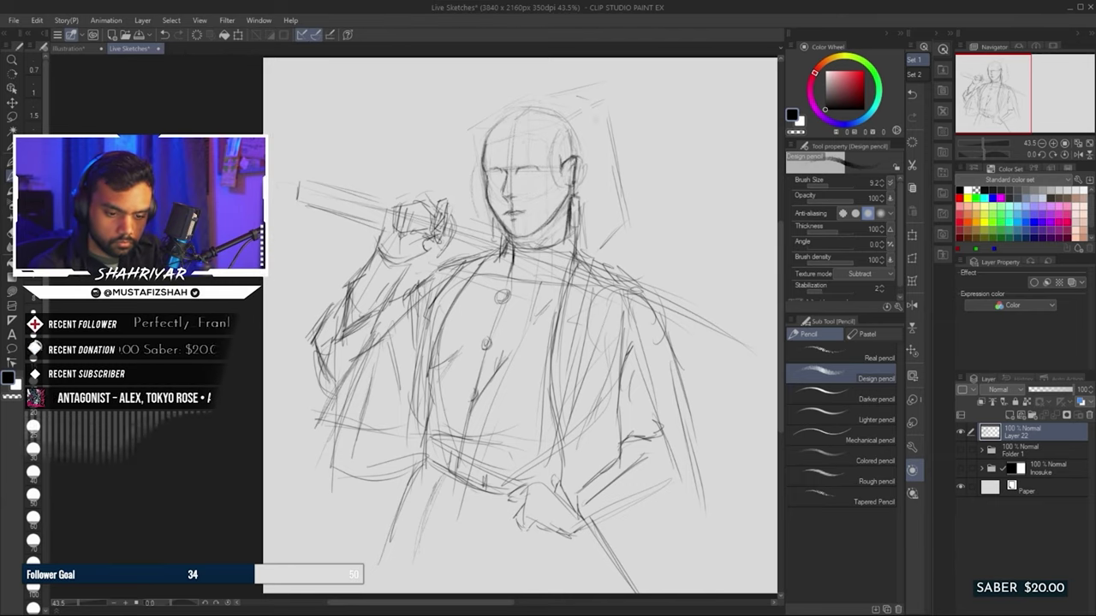
Sketch swept-back hair around the head, with strands framing the face and a scar mark on the forehead
drag(506, 108, 465, 198)
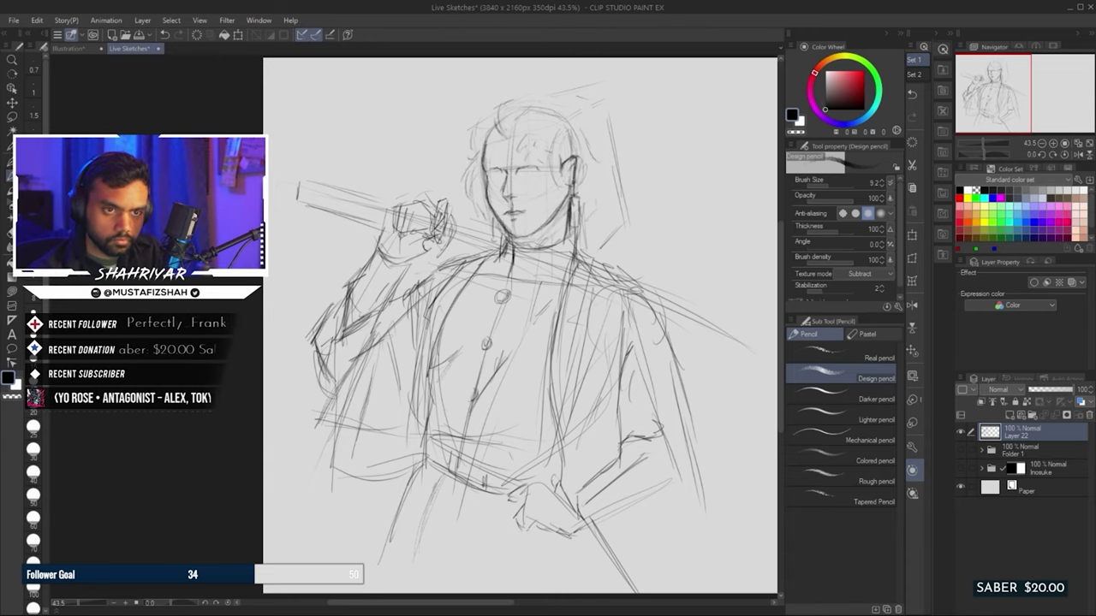
drag(537, 115, 463, 224)
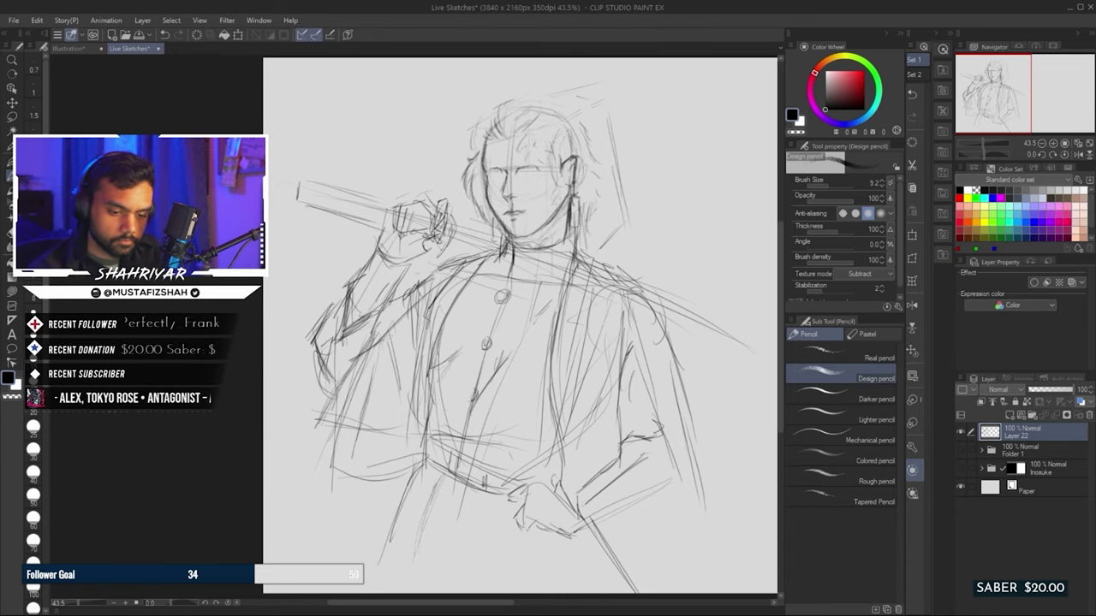
drag(488, 112, 526, 87)
drag(572, 115, 597, 131)
drag(525, 127, 553, 136)
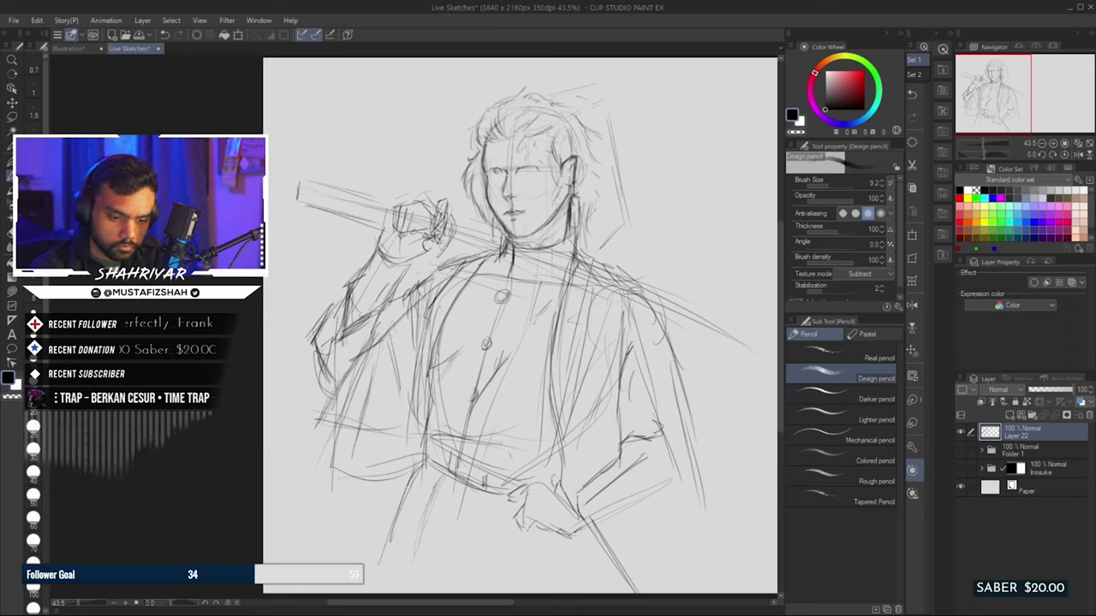
Thicken the hair strands beside the face and adjust the nose and mouth area with a lasso selection
mouse_move(513, 162)
mouse_down()
mouse_move(534, 155)
mouse_move(546, 217)
mouse_up()
key(ctrl+z)
drag(477, 153, 472, 197)
mouse_move(495, 108)
mouse_down()
mouse_move(478, 144)
mouse_move(490, 204)
mouse_up()
key(ctrl+z)
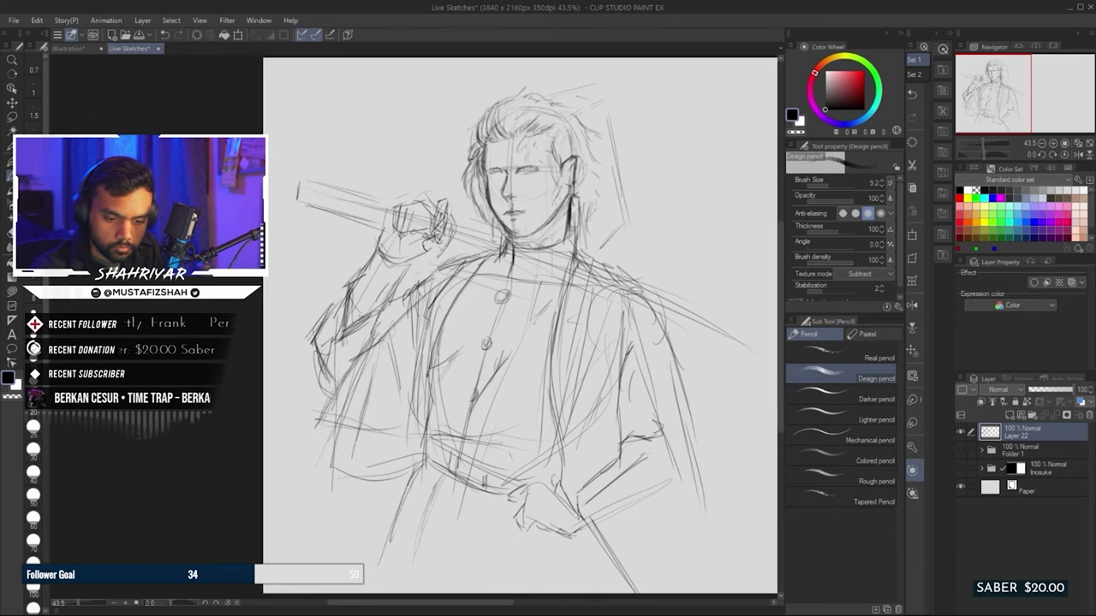
key(m)
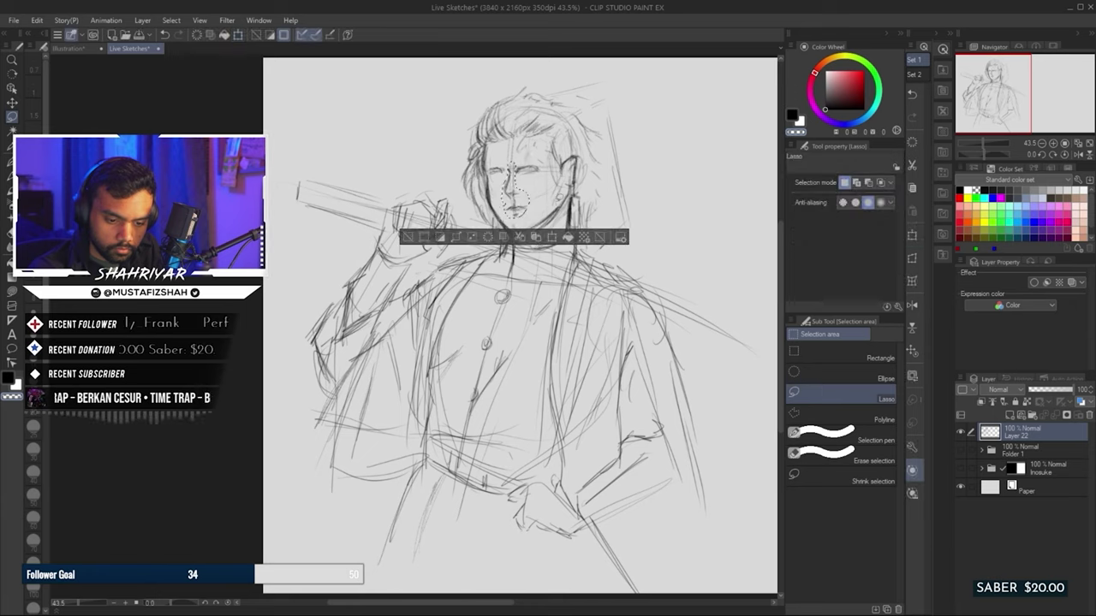
key(p)
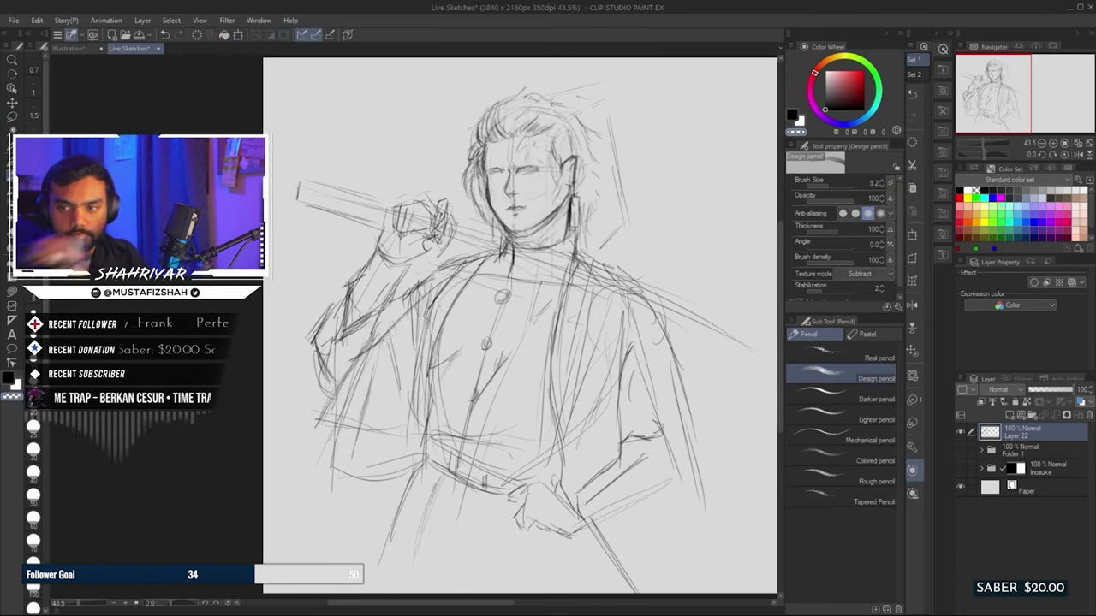
Strengthen the coat's collar and front edge, then define the shoulder and upper sleeve of the lowered arm
mouse_move(570, 267)
mouse_down()
mouse_move(544, 368)
mouse_move(546, 449)
mouse_up()
mouse_move(588, 229)
mouse_down()
mouse_move(563, 279)
mouse_move(580, 341)
mouse_up()
drag(663, 322, 623, 361)
drag(695, 306, 650, 488)
drag(638, 349, 618, 426)
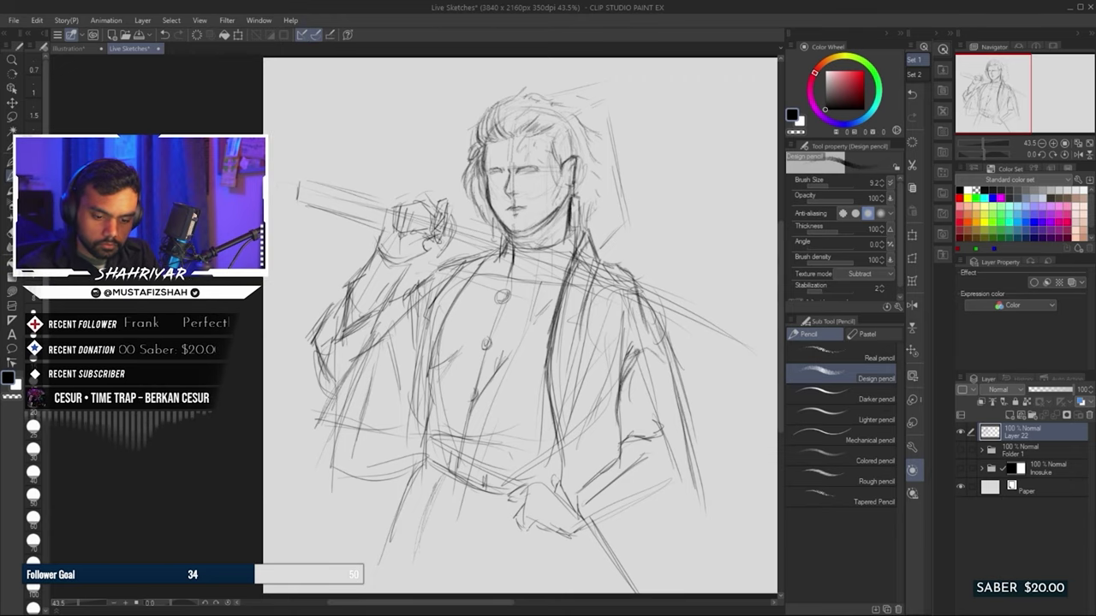
Define the lowered arm's sleeve opening and forearm, then darken the belt buckle and the hand on the hip
drag(646, 370, 616, 442)
drag(688, 466, 606, 478)
mouse_move(606, 469)
mouse_down()
mouse_move(584, 490)
mouse_move(573, 585)
mouse_up()
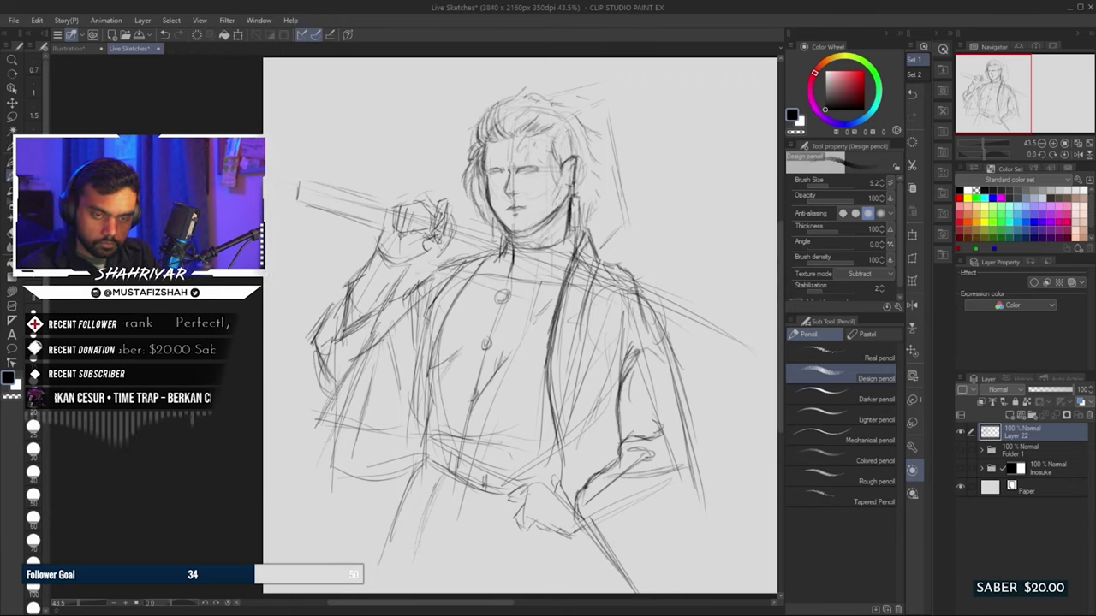
drag(678, 517, 588, 524)
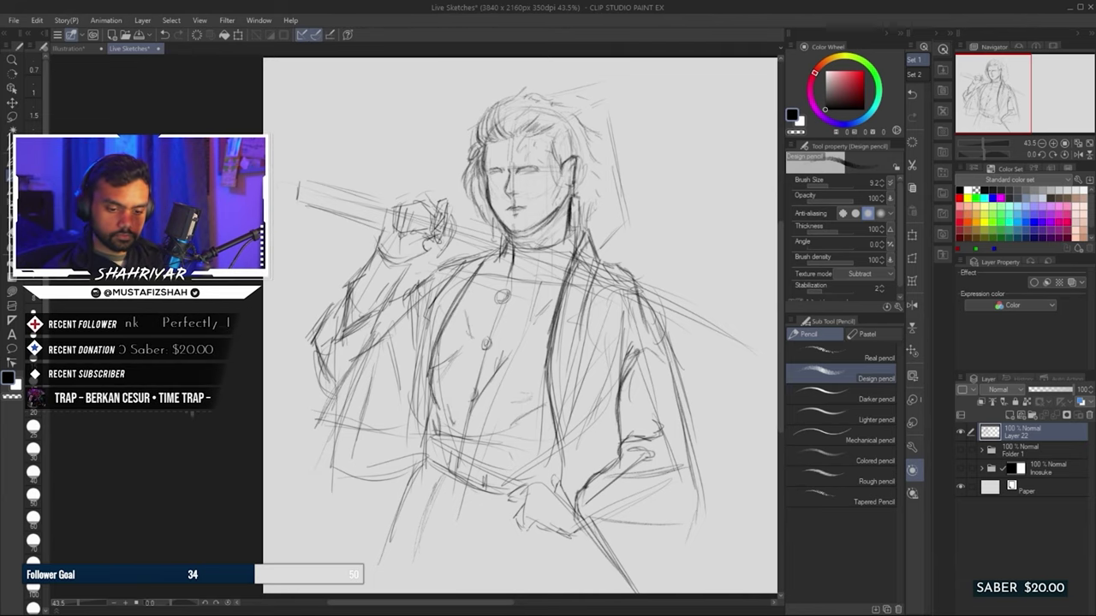
drag(462, 456, 478, 486)
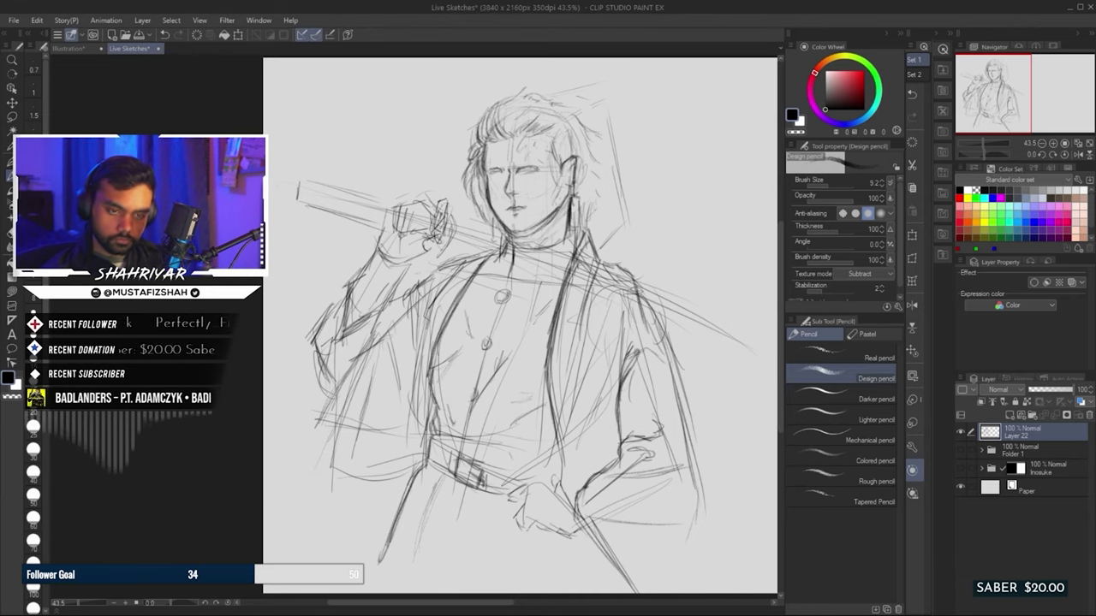
drag(567, 476, 552, 509)
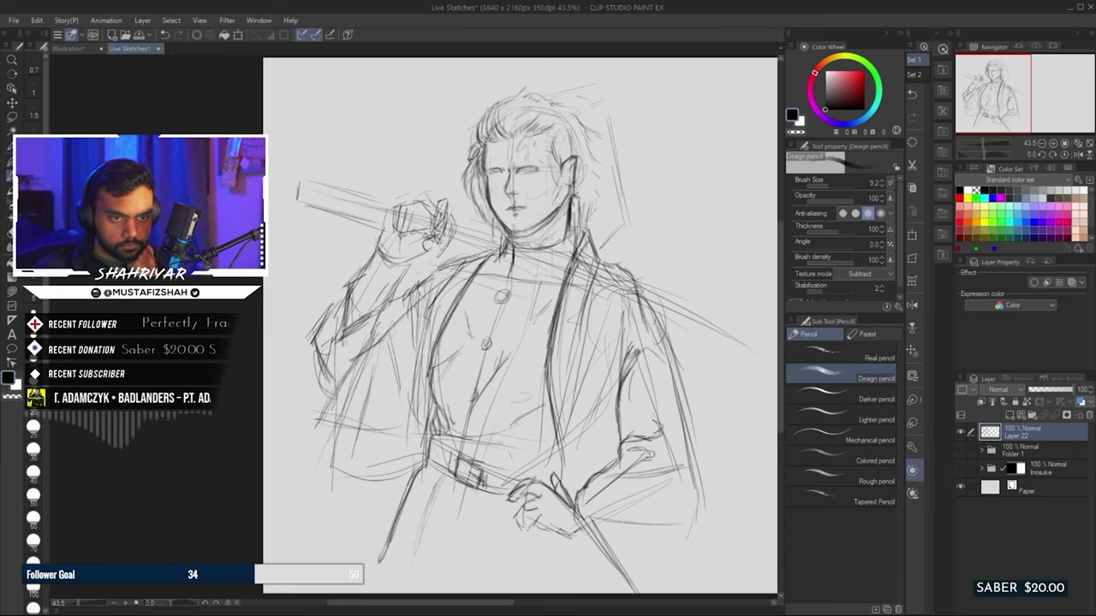
Reinforce the raised sleeve's folds and outer edge, then add the second earring and darken the ear
drag(392, 296, 365, 368)
drag(418, 291, 391, 380)
drag(365, 300, 310, 404)
drag(494, 219, 497, 255)
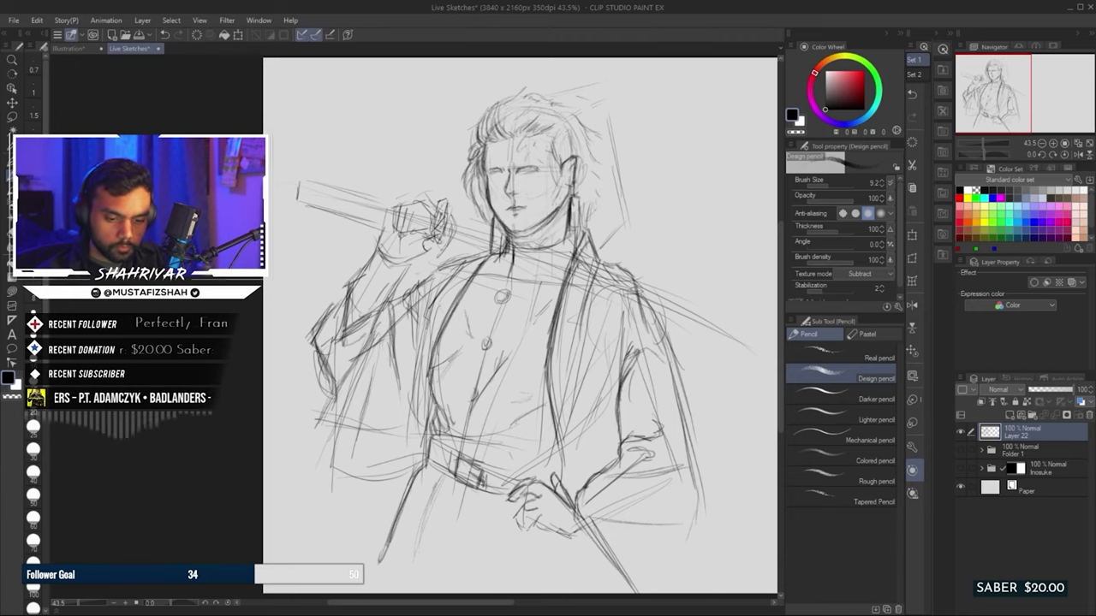
drag(572, 158, 570, 189)
Define the gripping hand and draw the sword's handle, guard and long section extending behind the shoulder
mouse_move(395, 209)
mouse_down()
mouse_move(395, 228)
mouse_move(424, 228)
mouse_up()
mouse_move(444, 201)
mouse_down()
mouse_move(440, 229)
mouse_move(365, 273)
mouse_up()
mouse_move(303, 181)
mouse_down()
mouse_move(404, 208)
mouse_move(393, 210)
mouse_up()
drag(297, 187, 297, 206)
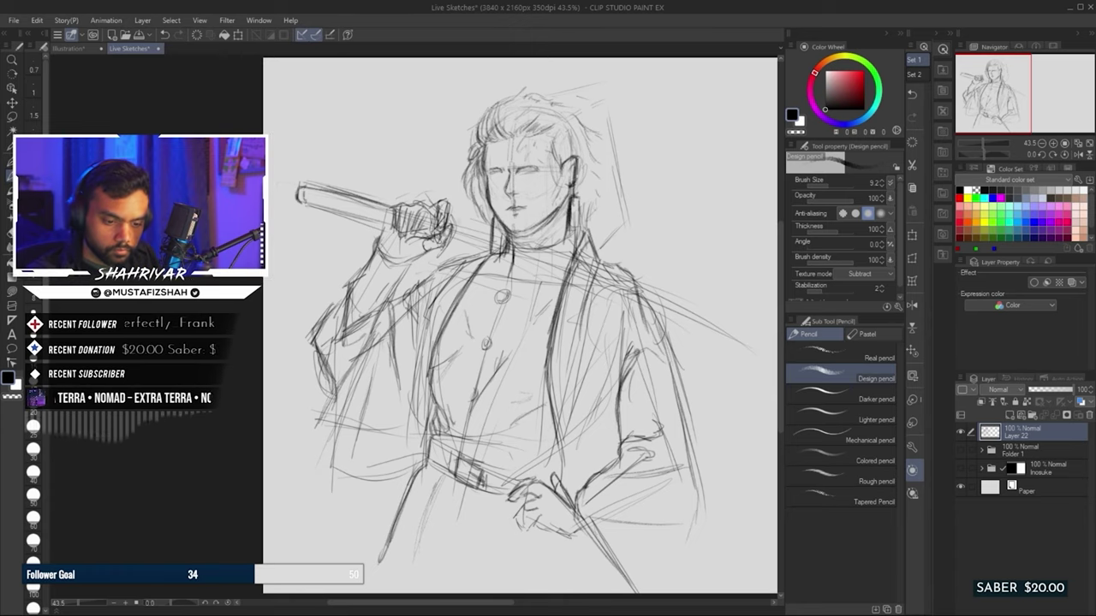
drag(442, 205, 459, 257)
drag(630, 275, 745, 334)
drag(654, 313, 763, 372)
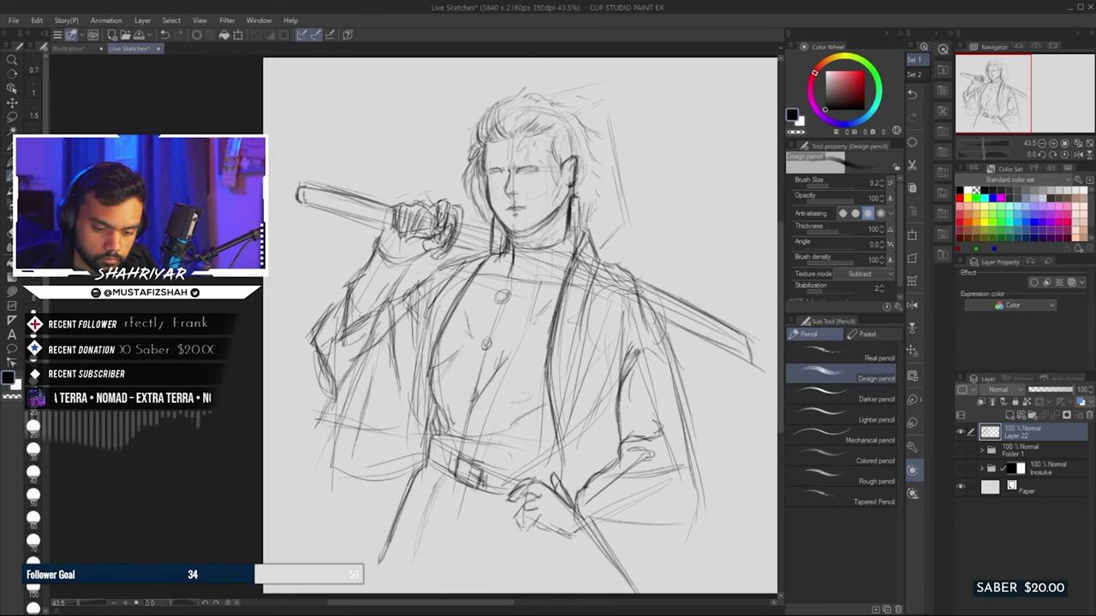
drag(745, 334, 762, 370)
Extend the coat's outer edge down past the hip and outline both trouser legs with fold lines
drag(673, 504, 705, 589)
drag(639, 297, 697, 495)
drag(426, 466, 378, 592)
drag(417, 495, 386, 582)
drag(467, 492, 451, 578)
drag(609, 534, 594, 592)
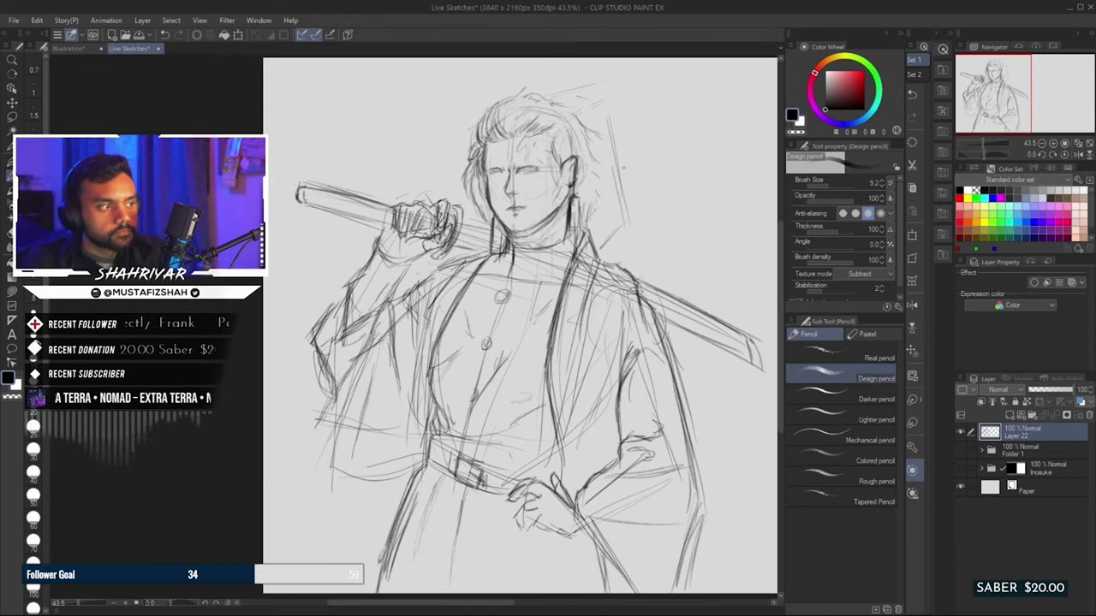
Draw the shirt's collar around the neck, then lasso the facial features and transform them to correct their placement
mouse_move(545, 251)
mouse_down()
mouse_move(522, 283)
mouse_move(576, 230)
mouse_up()
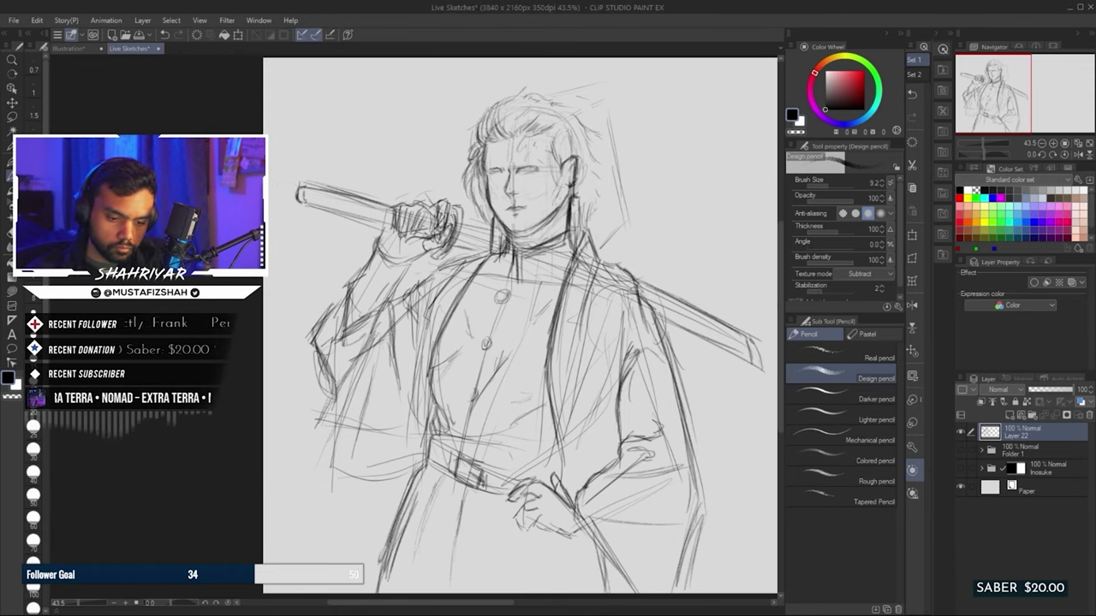
key(m)
drag(517, 154, 514, 156)
key(ctrl+t)
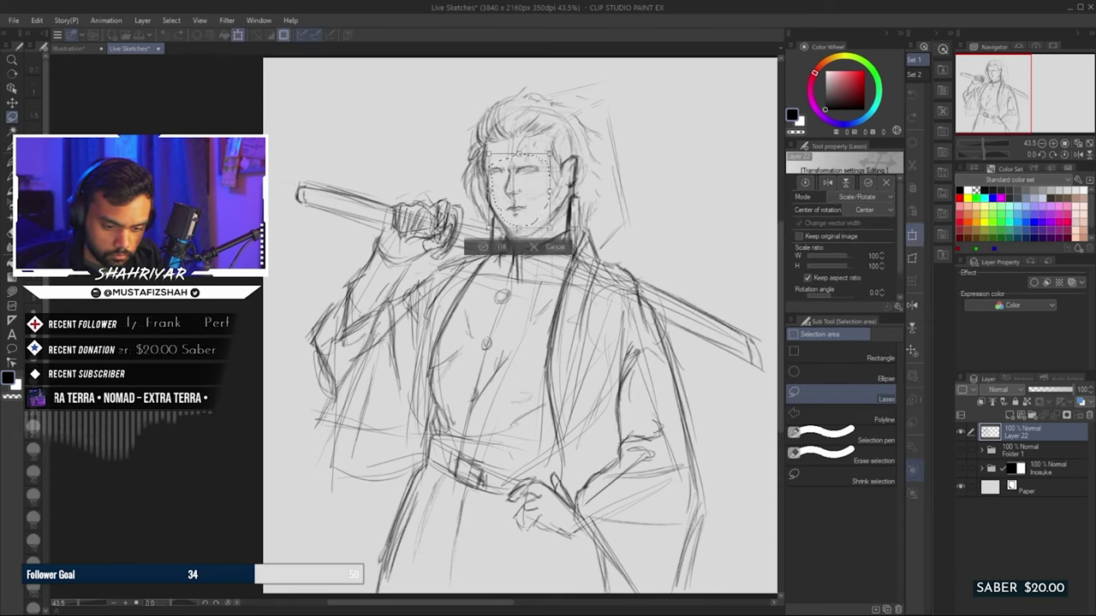
key(Return)
key(p)
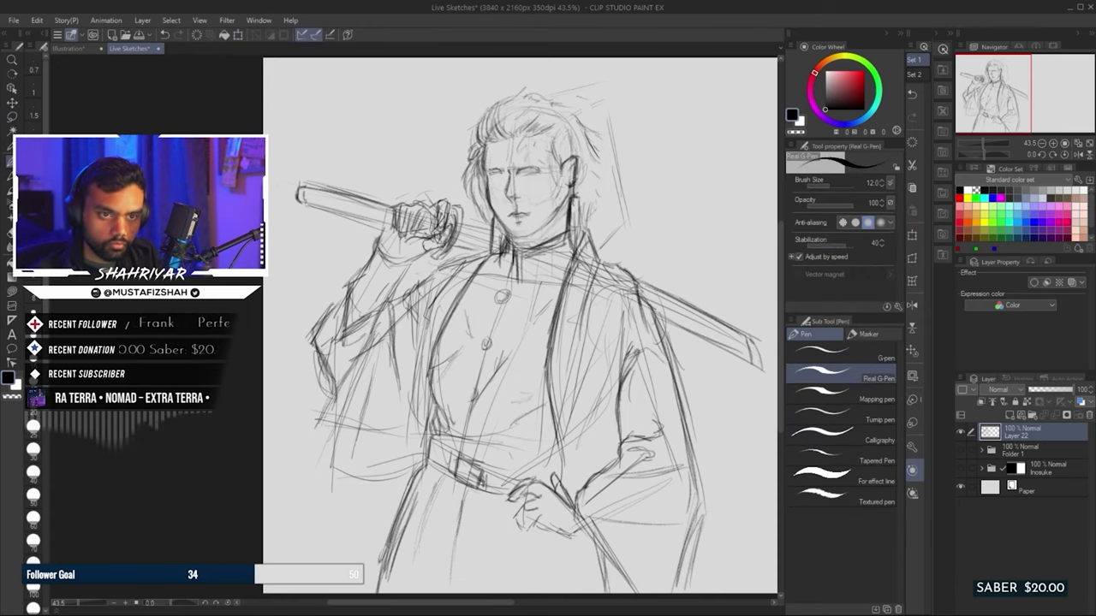
Flesh out the hair at both sides and the crown with the Design pencil, and sharpen the brows and cheek
key(p)
drag(599, 152, 592, 202)
drag(471, 162, 469, 225)
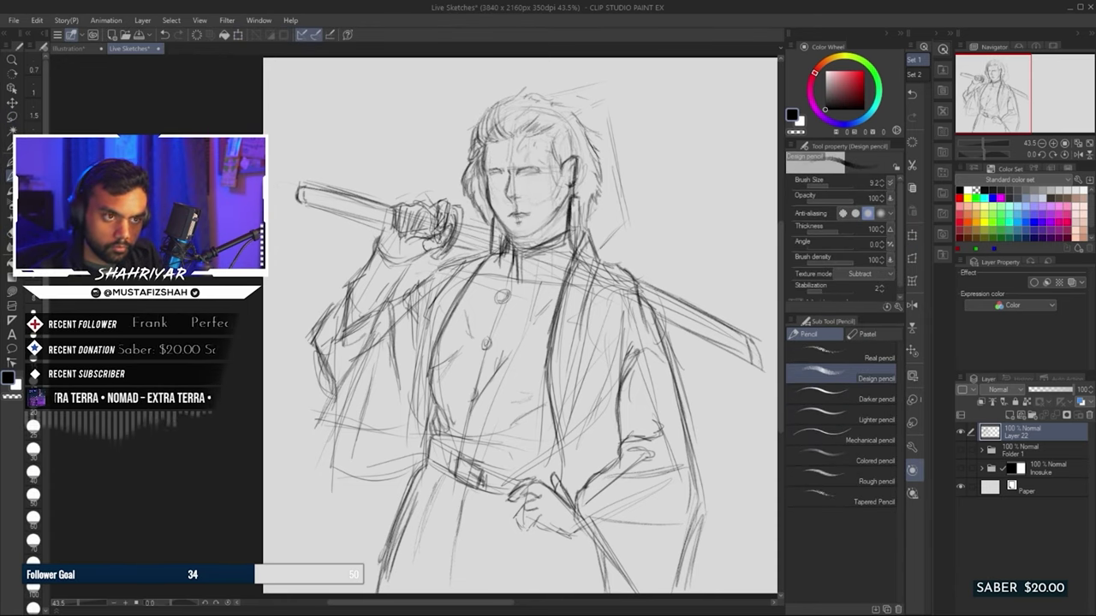
drag(570, 138, 551, 209)
mouse_move(569, 112)
mouse_down()
mouse_move(592, 125)
mouse_move(594, 150)
mouse_up()
drag(507, 99, 476, 135)
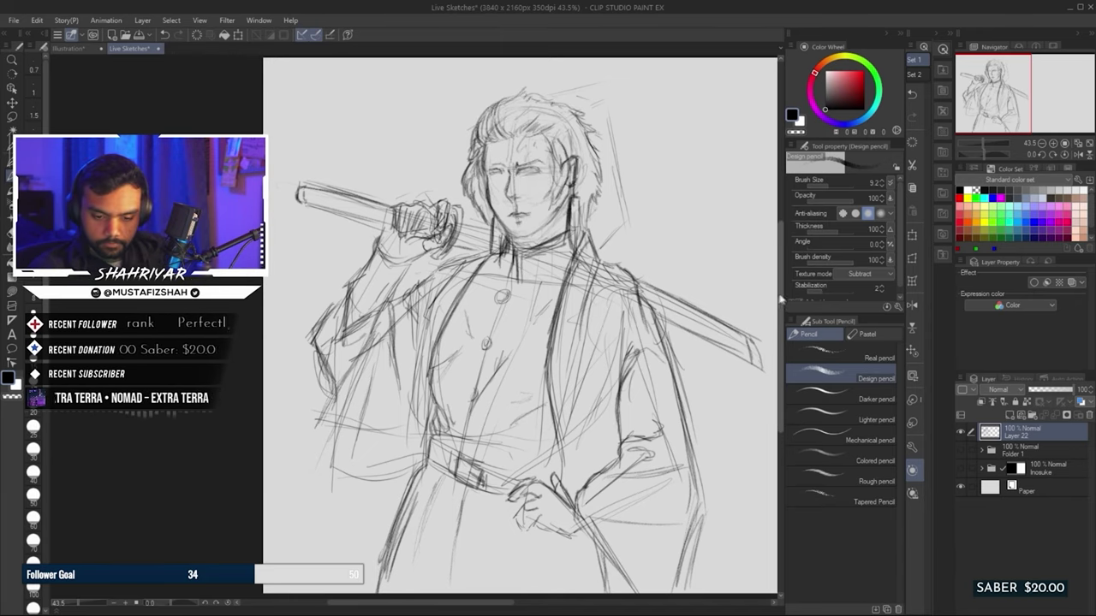
Draw and hatch a checkered pattern across the coat's front panels, the lowered sleeve and the raised sleeve
scroll(520, 330, up, 1)
drag(505, 438, 548, 475)
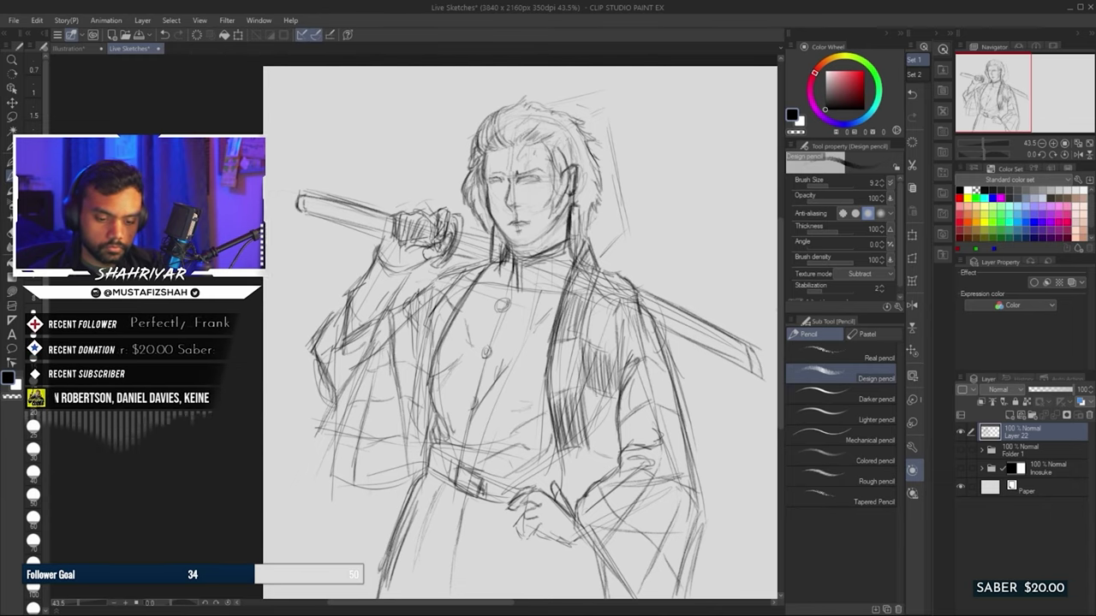
drag(591, 479, 565, 509)
drag(649, 321, 644, 368)
mouse_move(637, 418)
mouse_down()
mouse_move(622, 448)
mouse_move(637, 452)
mouse_move(671, 501)
mouse_up()
mouse_move(676, 375)
mouse_down()
mouse_move(668, 414)
mouse_move(642, 397)
mouse_up()
mouse_move(682, 492)
mouse_down()
mouse_move(656, 543)
mouse_move(628, 540)
mouse_up()
mouse_move(633, 466)
mouse_down()
mouse_move(601, 495)
mouse_move(644, 475)
mouse_up()
drag(513, 342, 501, 308)
drag(667, 524, 632, 570)
drag(608, 479, 577, 520)
drag(514, 342, 543, 397)
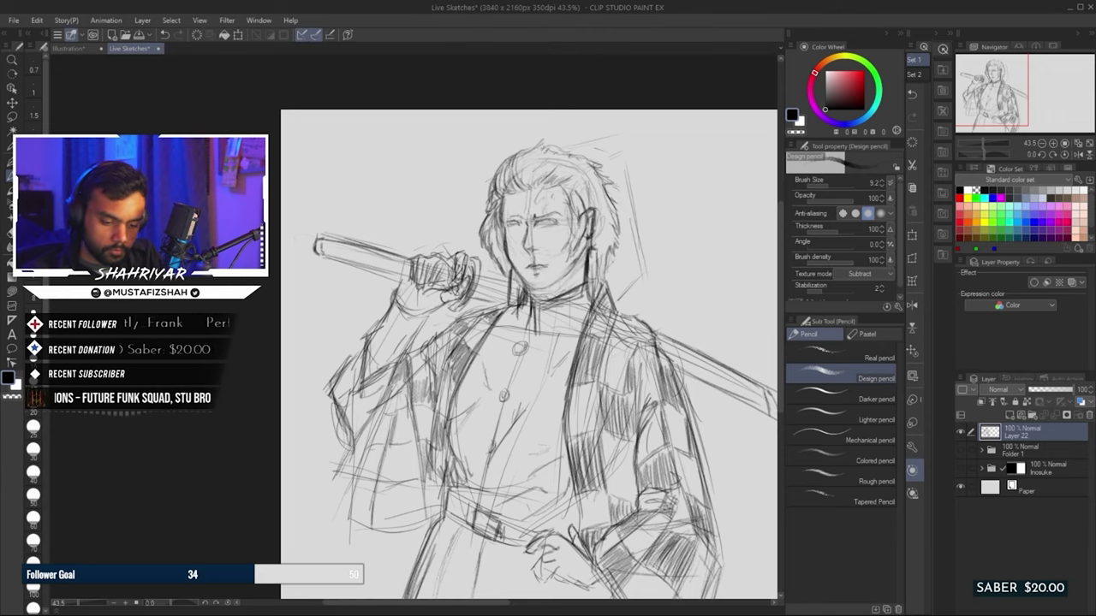
mouse_move(414, 410)
mouse_down()
mouse_move(380, 512)
mouse_move(351, 524)
mouse_up()
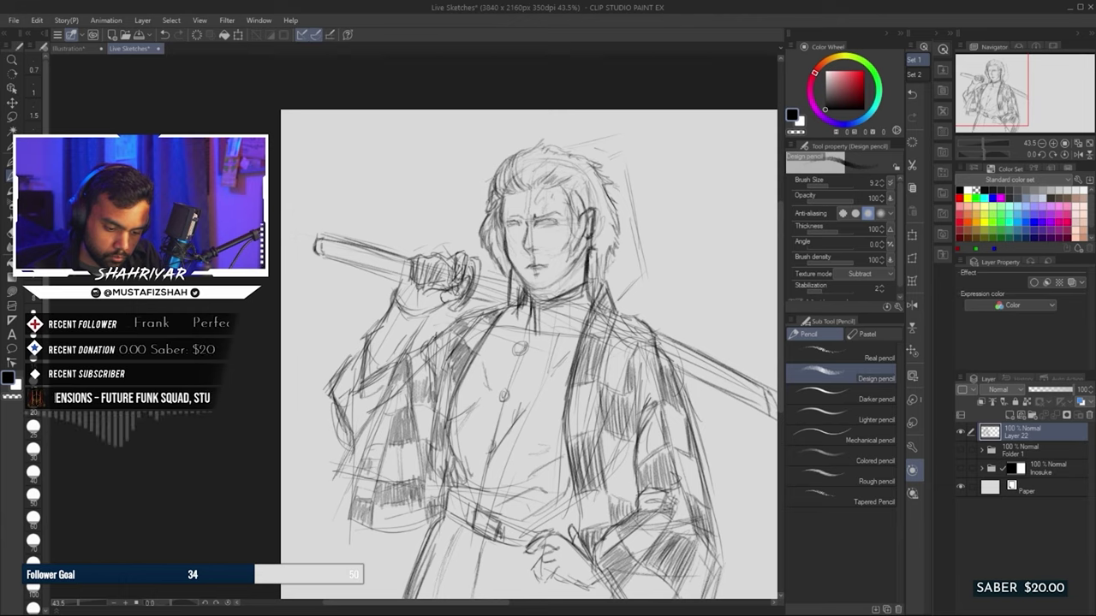
Darken the long earrings on both sides of the neck
drag(531, 359, 501, 307)
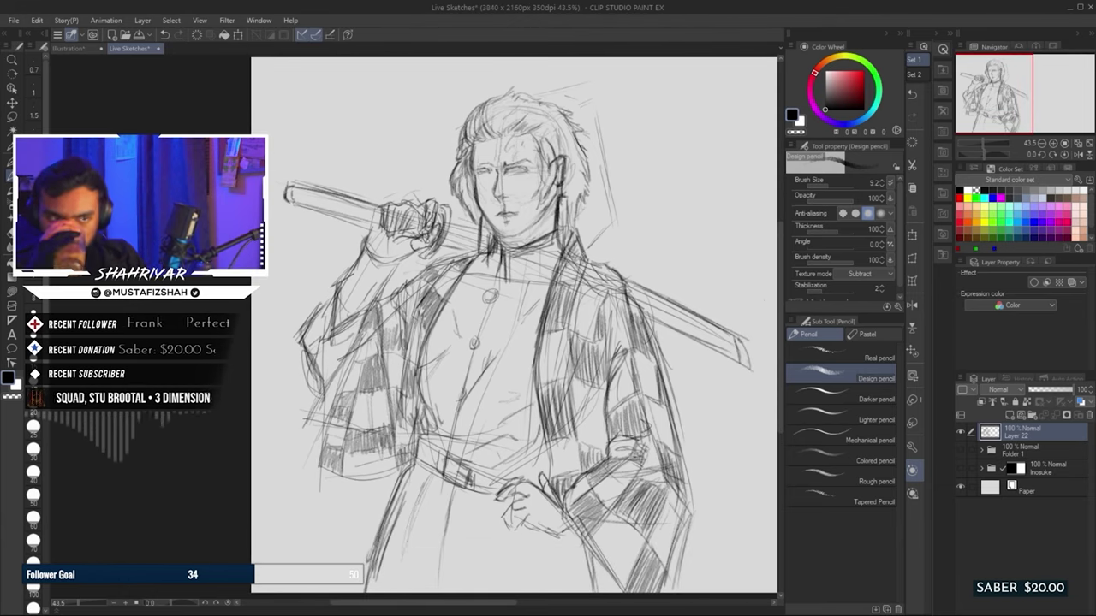
drag(554, 199, 558, 246)
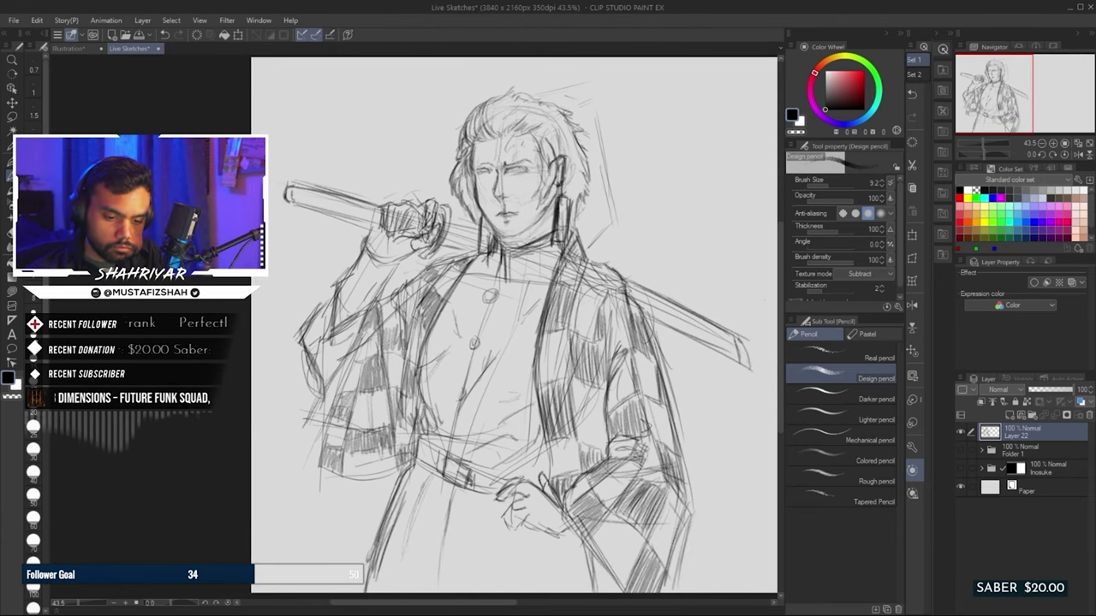
drag(490, 219, 478, 255)
Darken the hair's outer contours and hairline strands, and add diagonal wrap stripes to the sword handle
drag(478, 164, 452, 223)
drag(474, 106, 460, 152)
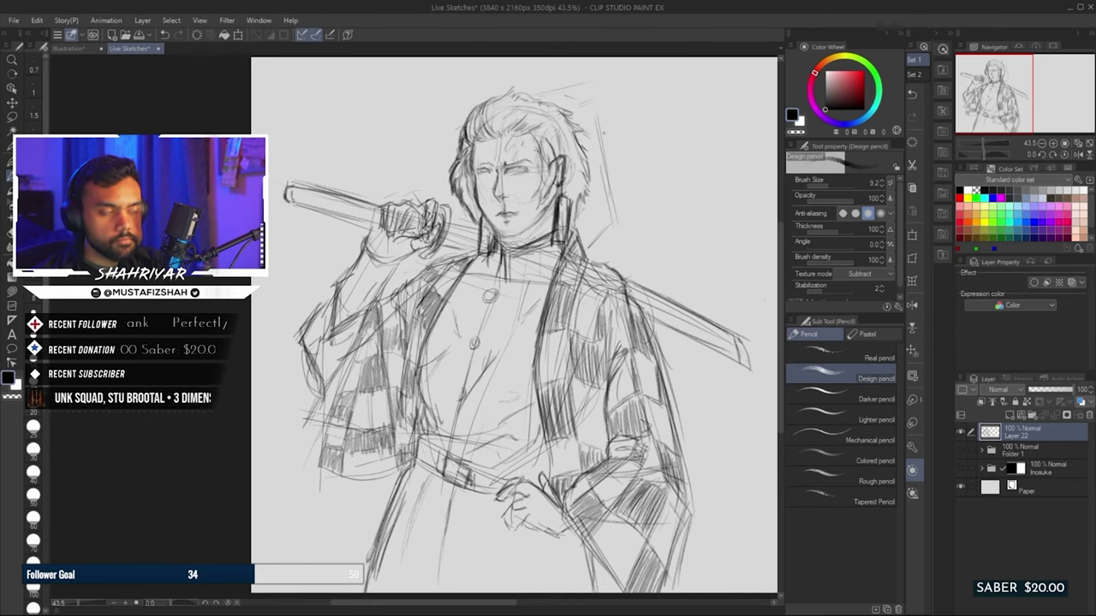
drag(524, 118, 551, 142)
drag(536, 135, 567, 147)
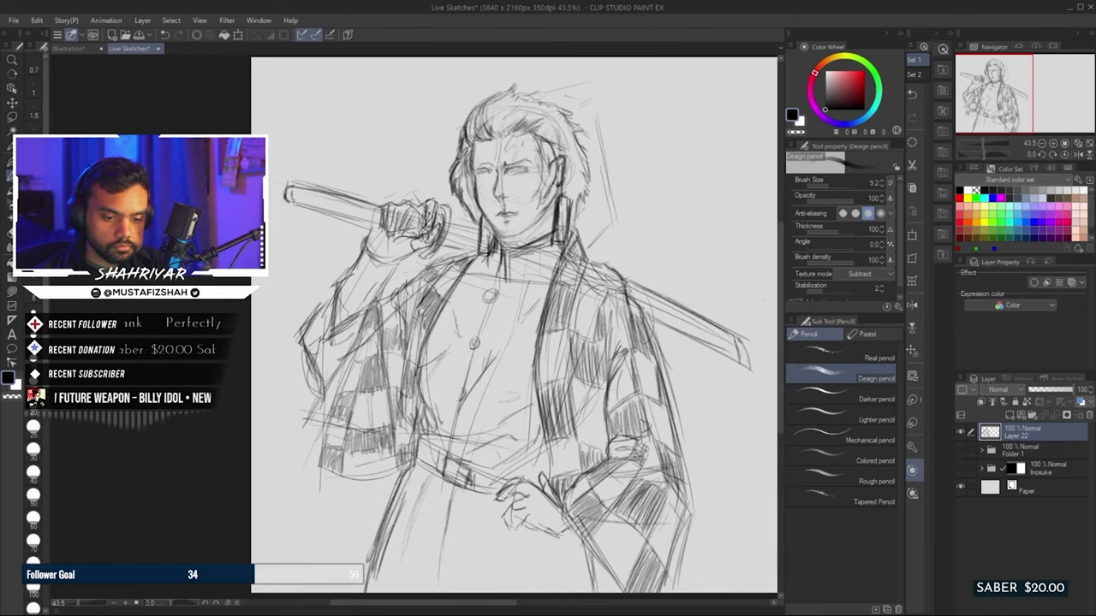
mouse_move(544, 98)
mouse_down()
mouse_move(579, 118)
mouse_move(591, 199)
mouse_up()
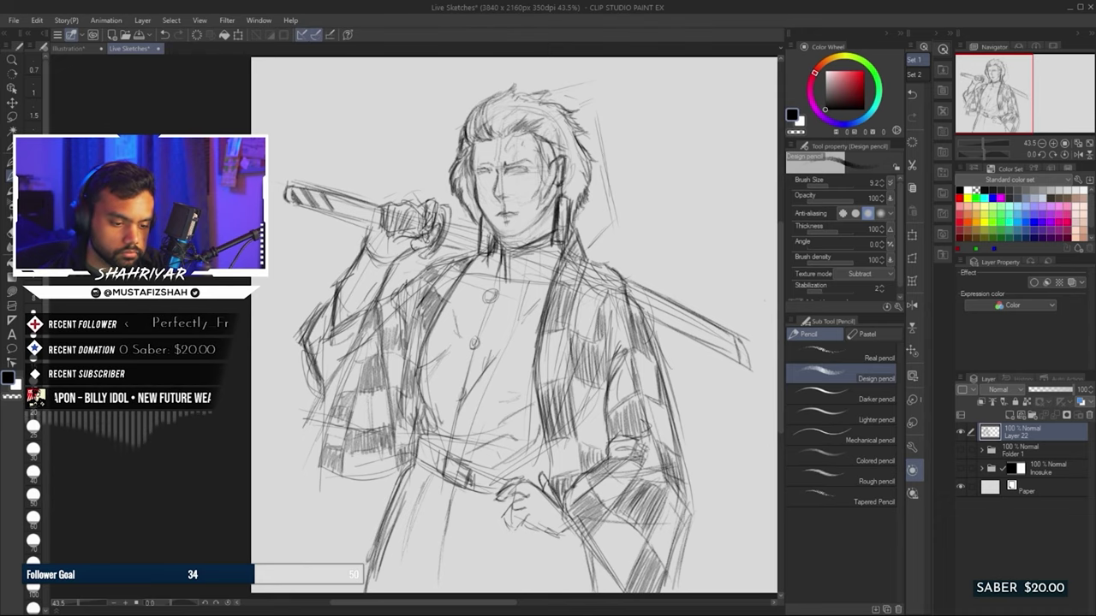
Cross-hatch the sword handle's wrap, darken the hand guard, and extend the blade to a pointed tip beyond the shoulder
drag(368, 207, 382, 222)
drag(289, 185, 324, 204)
drag(317, 199, 357, 215)
drag(306, 190, 364, 203)
mouse_move(314, 205)
mouse_down()
mouse_move(376, 220)
mouse_move(385, 211)
mouse_up()
drag(421, 221, 450, 255)
drag(631, 284, 775, 373)
drag(646, 310, 774, 380)
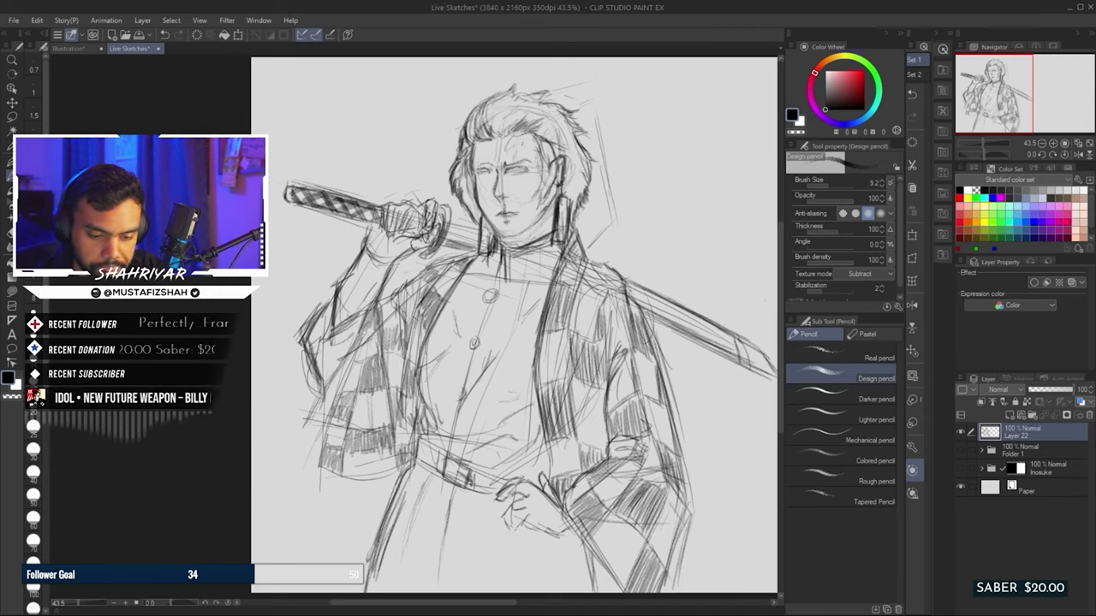
Extend the raised sleeve's outer contour and hem outward and continue the checkered hatching down to the hem
drag(318, 335, 344, 363)
drag(328, 304, 308, 416)
drag(332, 359, 297, 459)
drag(343, 360, 327, 398)
drag(361, 452, 344, 477)
drag(397, 447, 378, 478)
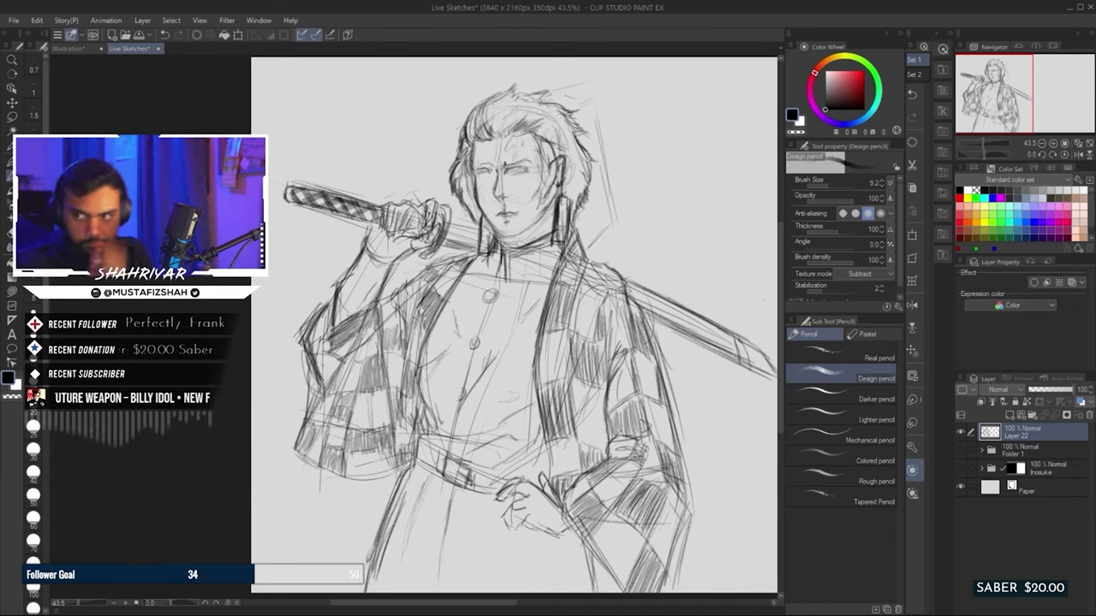
Draw the fold lines of the raised sleeve and darken the coat's shoulder line and adjoining front edge
mouse_move(462, 258)
mouse_down()
mouse_move(418, 390)
mouse_move(384, 332)
mouse_up()
drag(387, 308, 385, 421)
drag(404, 344, 401, 421)
drag(373, 321, 349, 425)
drag(354, 341, 308, 427)
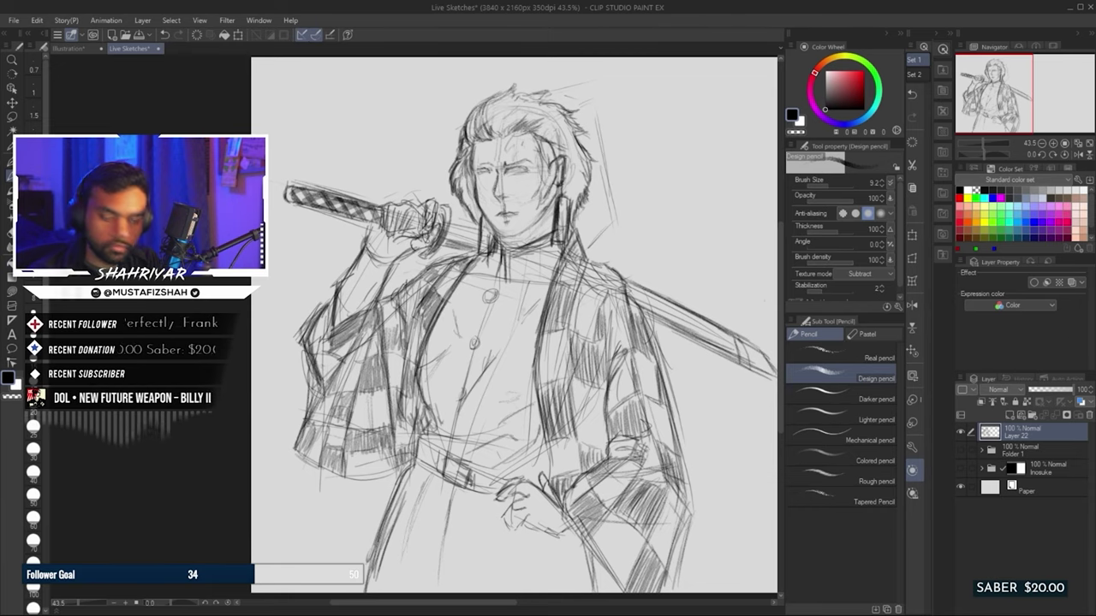
drag(467, 270, 419, 437)
drag(425, 466, 411, 492)
Darken the lowered sleeve's inner and outer contours from the shoulder down to the cuff
drag(587, 487, 561, 542)
drag(618, 522, 569, 593)
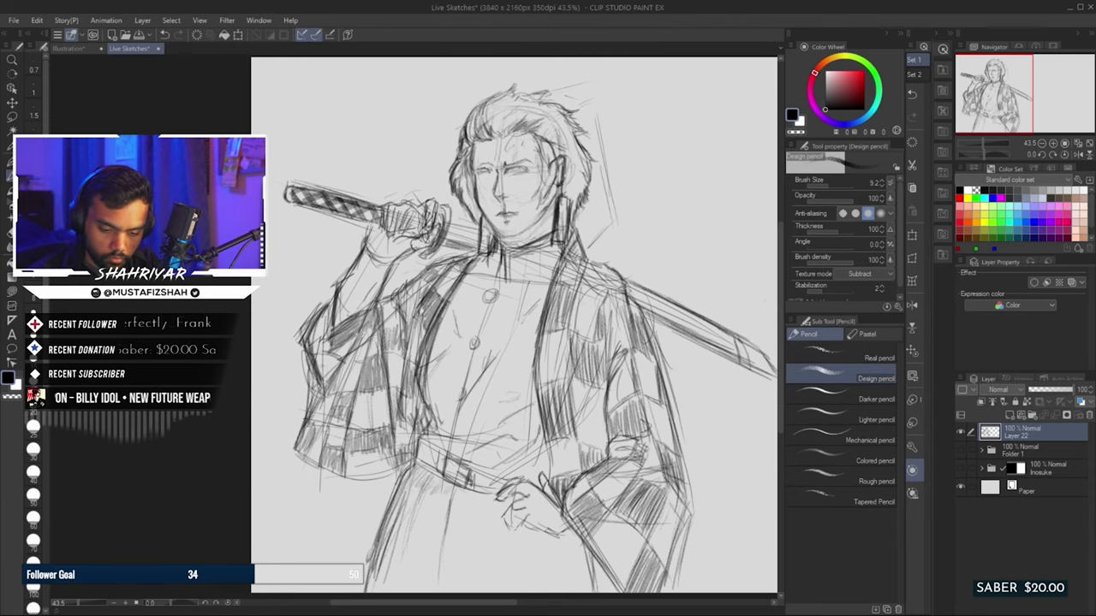
drag(613, 385, 590, 469)
drag(623, 343, 610, 385)
drag(623, 279, 647, 325)
drag(639, 315, 693, 498)
drag(695, 454, 678, 591)
drag(692, 521, 669, 593)
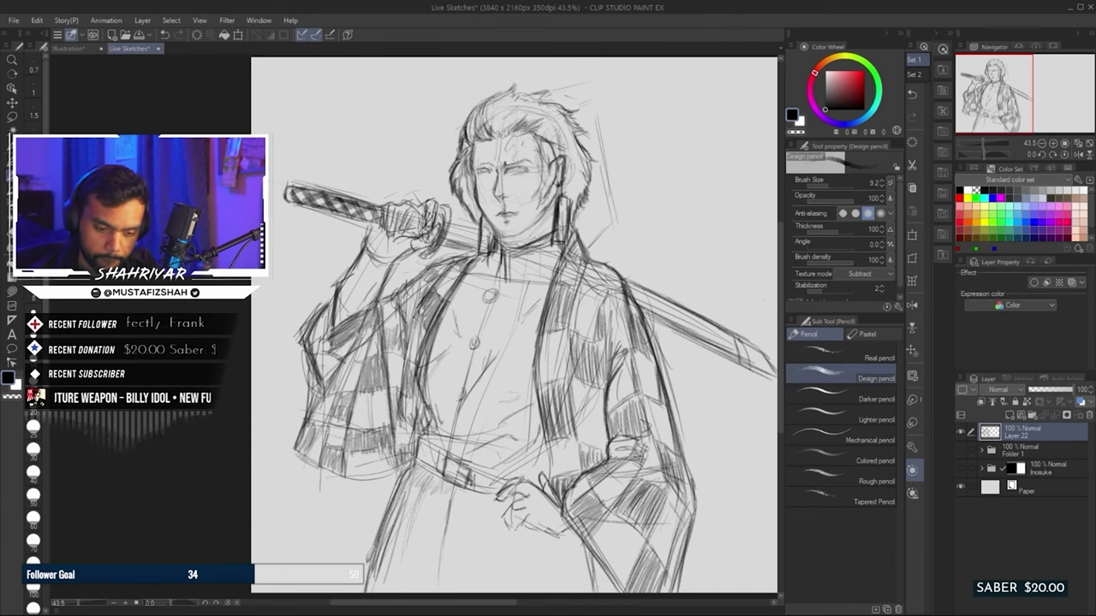
Draw the standing collar and hatch the shirt's front with diagonal pencil strokes
mouse_move(514, 247)
mouse_down()
mouse_move(538, 282)
mouse_move(497, 288)
mouse_move(453, 454)
mouse_up()
drag(484, 262, 431, 409)
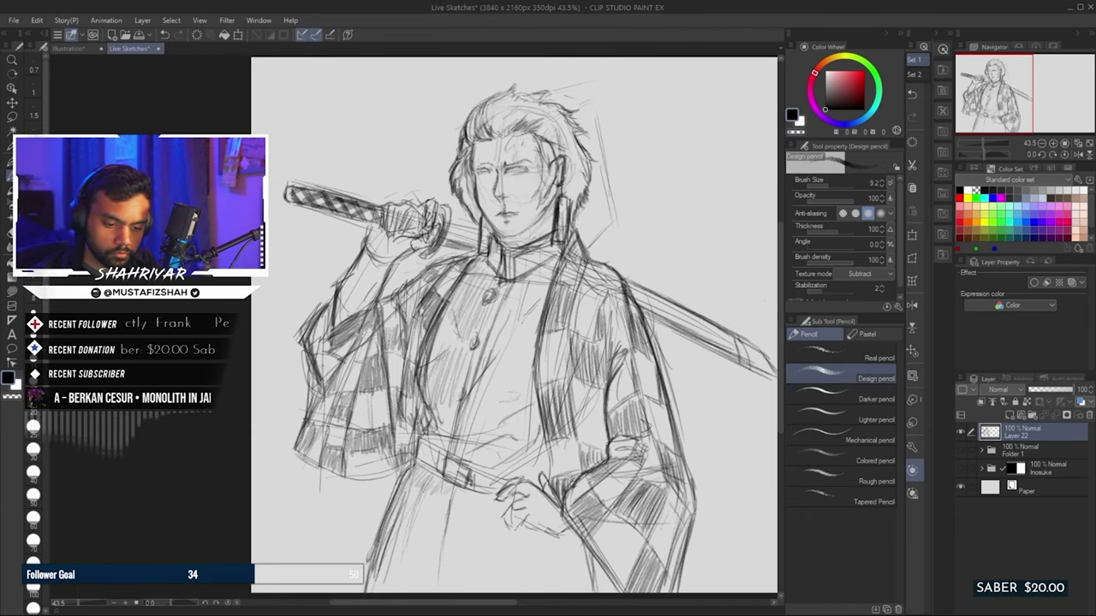
mouse_move(543, 265)
mouse_down()
mouse_move(434, 442)
mouse_move(472, 404)
mouse_up()
drag(531, 340, 508, 393)
drag(521, 397, 473, 435)
Hatch the trousers below the belt with long vertical strokes and reinforce their outer edges
drag(448, 495, 426, 592)
mouse_move(443, 486)
mouse_down()
mouse_move(389, 593)
mouse_move(380, 587)
mouse_up()
drag(476, 488, 452, 593)
drag(514, 498, 483, 592)
mouse_move(580, 531)
mouse_down()
mouse_move(533, 594)
mouse_move(603, 594)
mouse_up()
Shade the hair behind the ear and draw the frowning brow and eye details
mouse_move(513, 342)
mouse_down()
mouse_move(496, 325)
mouse_move(532, 343)
mouse_up()
drag(587, 171, 591, 210)
mouse_move(537, 101)
mouse_down()
mouse_move(510, 141)
mouse_move(493, 233)
mouse_up()
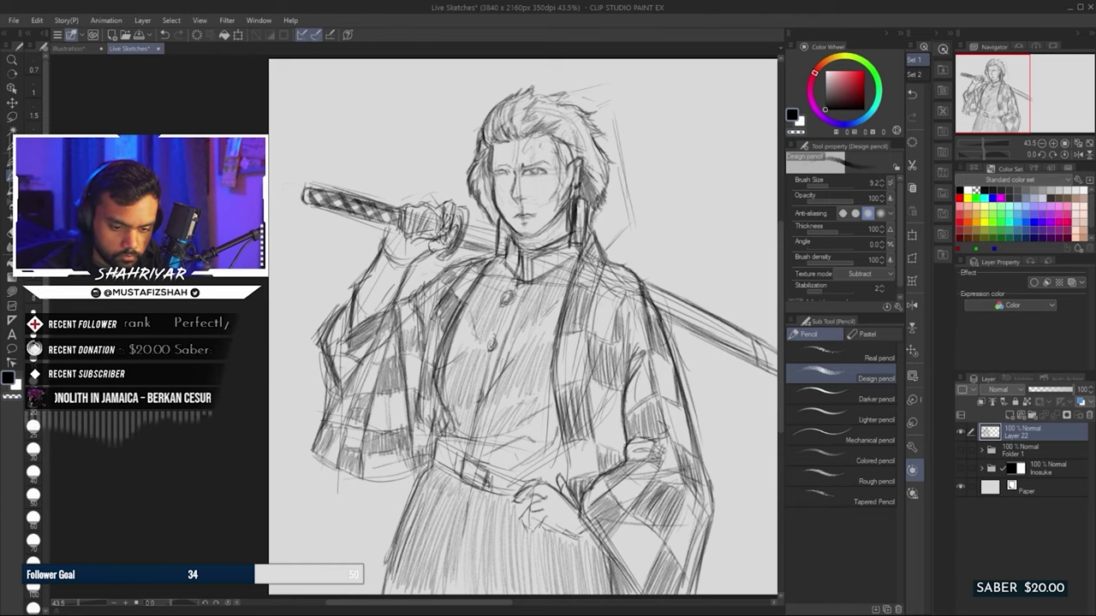
drag(527, 172, 540, 170)
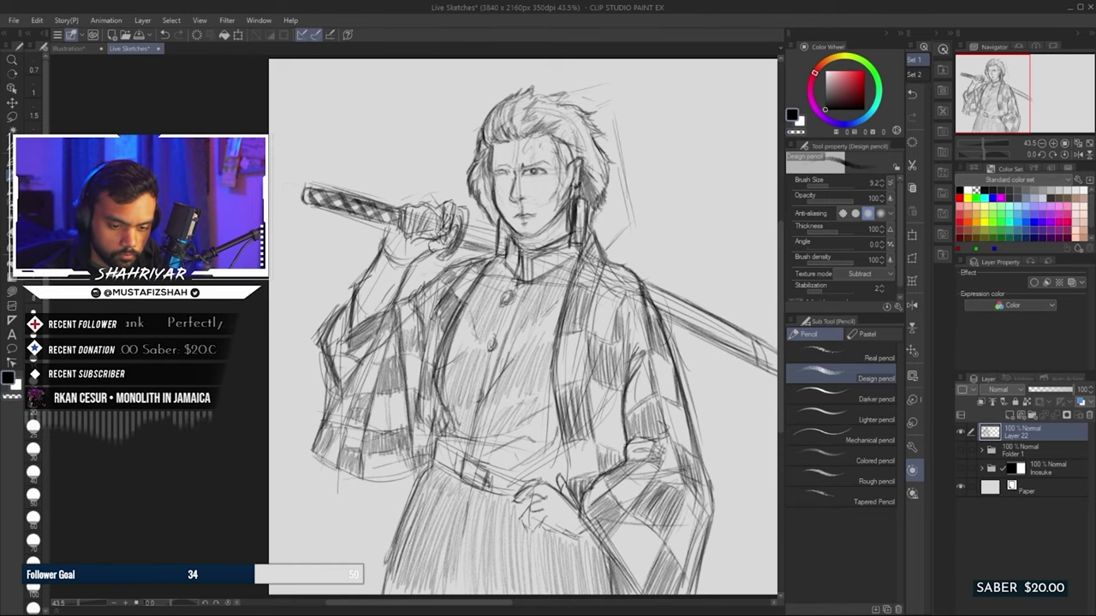
Erase the facial features inside the head outline, leaving the face blank
key(e)
mouse_move(501, 167)
mouse_down()
mouse_move(557, 227)
mouse_move(518, 231)
mouse_up()
key(p)
key(p)
key(e)
key(p)
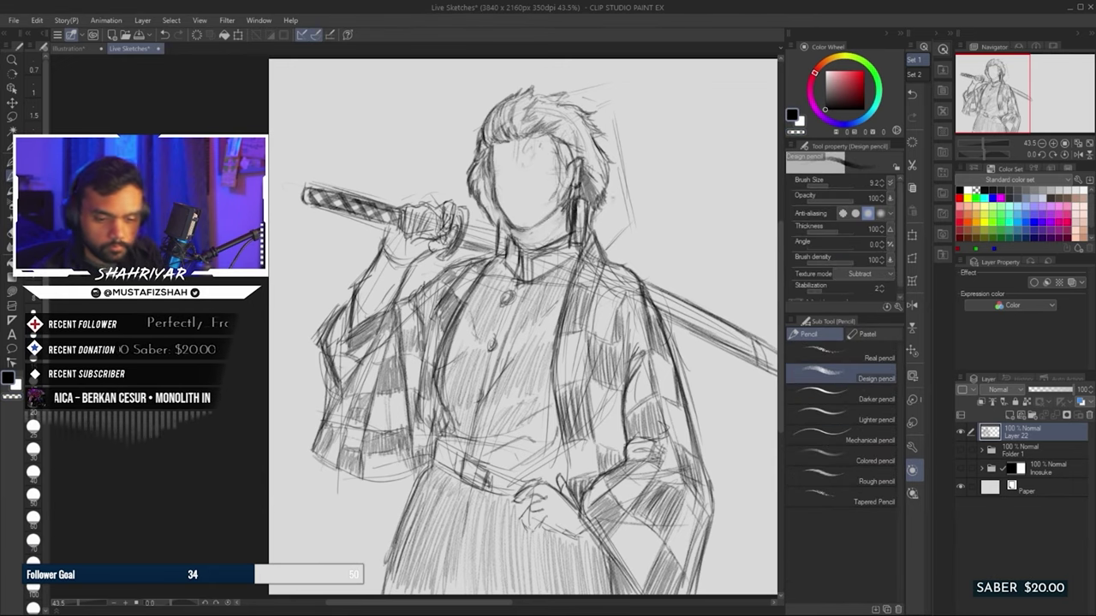
Lasso the whole head with its earrings, move it slightly down closer to the collar, and clear the selection
key(m)
mouse_move(638, 154)
mouse_down()
mouse_move(479, 206)
mouse_move(573, 218)
mouse_up()
key(ctrl+t)
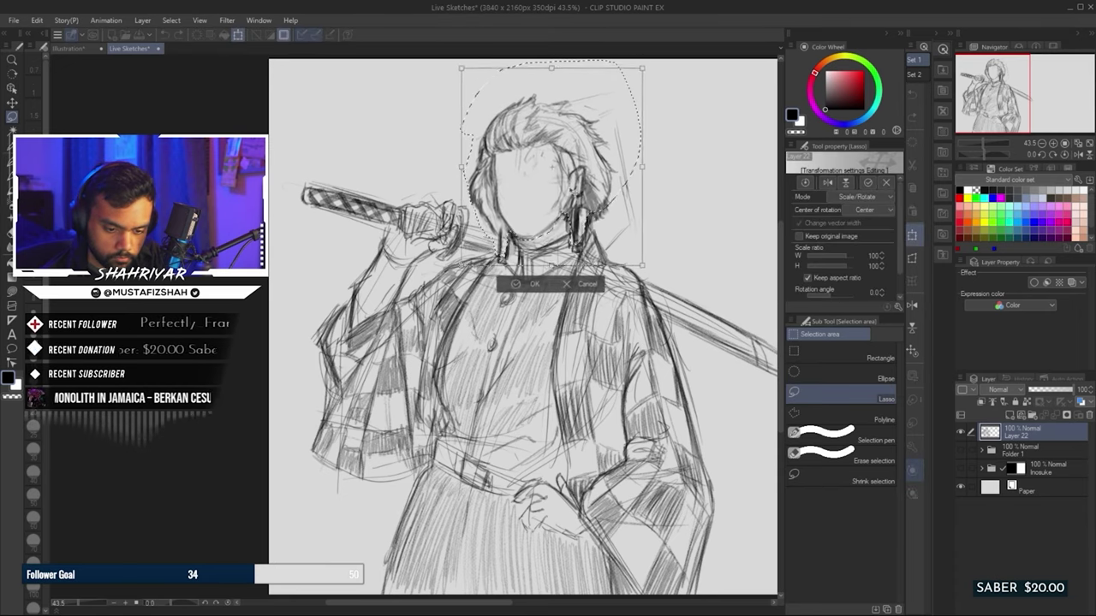
key(Return)
key(ctrl+d)
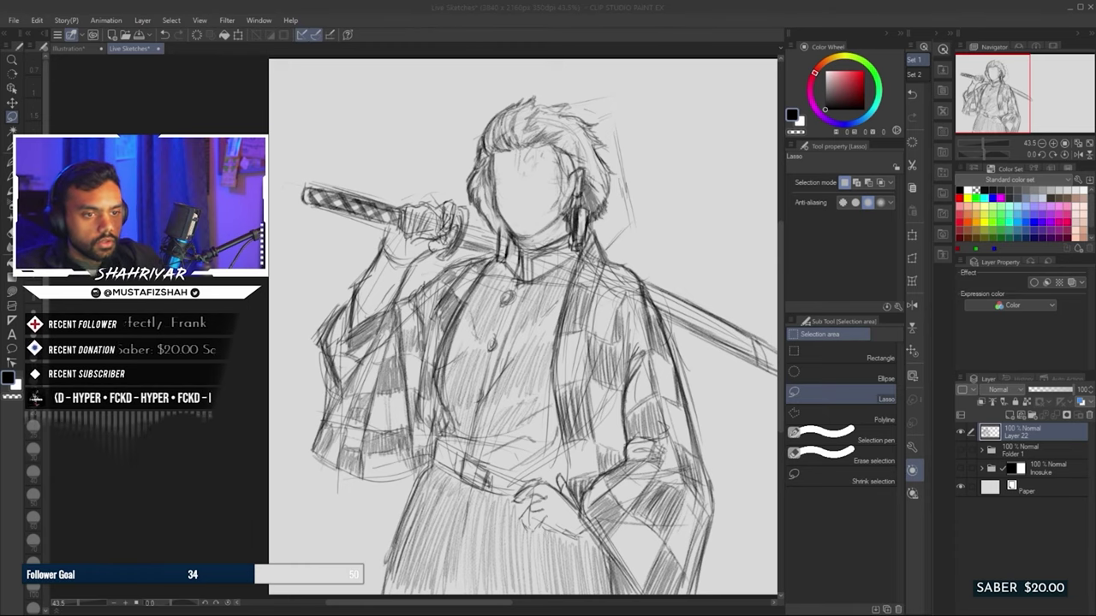
Redraw the brows, eyes, nose and smiling mouth with the Design pencil, and add the forehead scar and detailed rectangular earring
key(p)
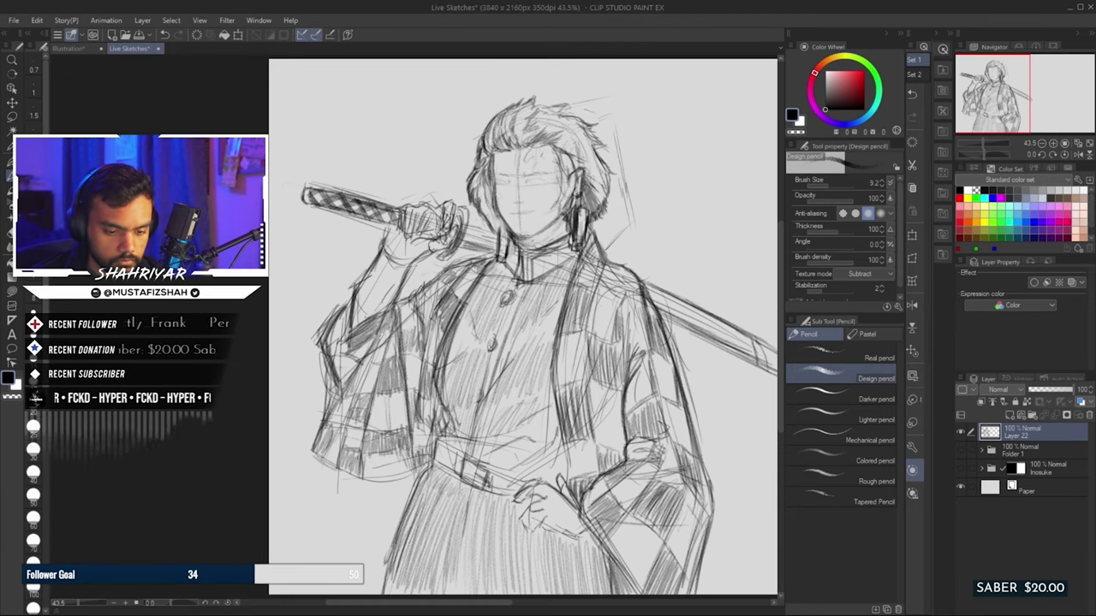
drag(515, 212, 529, 212)
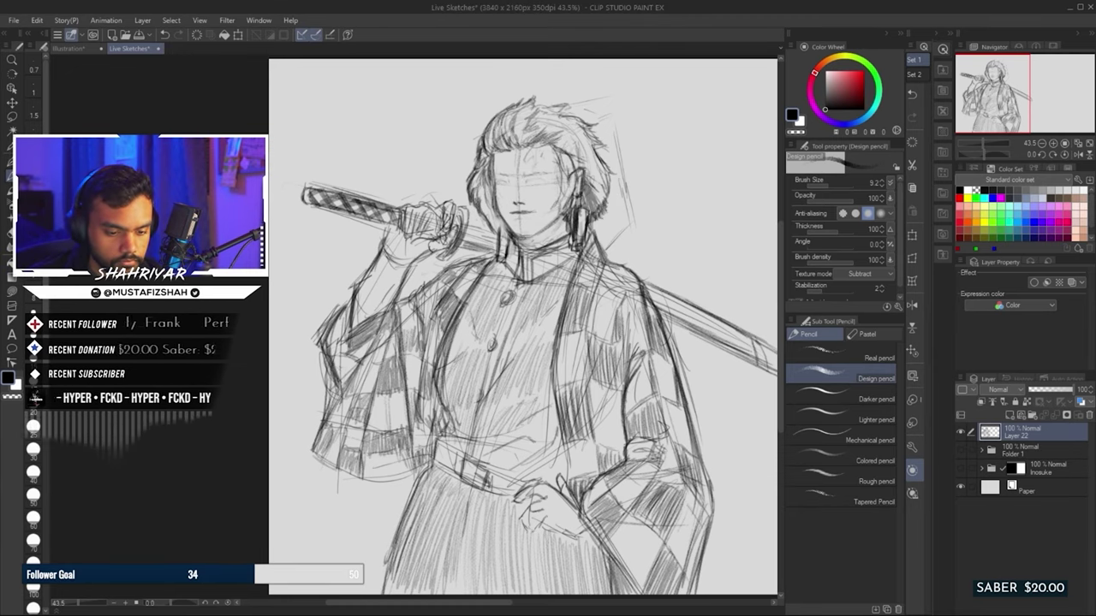
scroll(554, 197, up, 5)
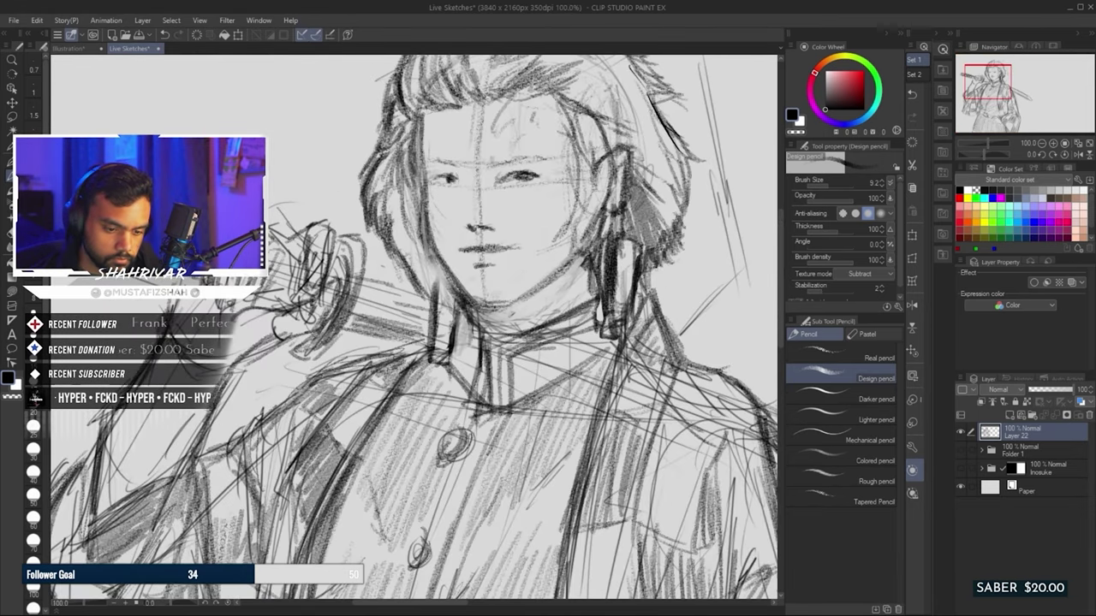
drag(428, 184, 458, 283)
drag(479, 342, 448, 349)
mouse_move(392, 120)
mouse_down()
mouse_move(401, 223)
mouse_move(457, 310)
mouse_move(551, 257)
mouse_up()
scroll(634, 189, down, 2)
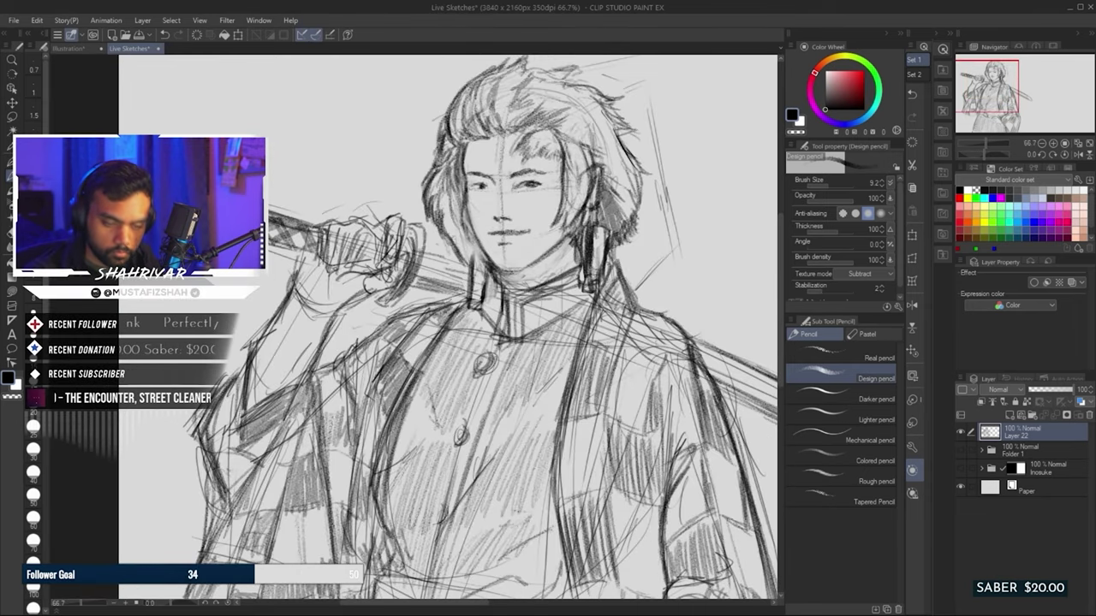
drag(514, 257, 386, 227)
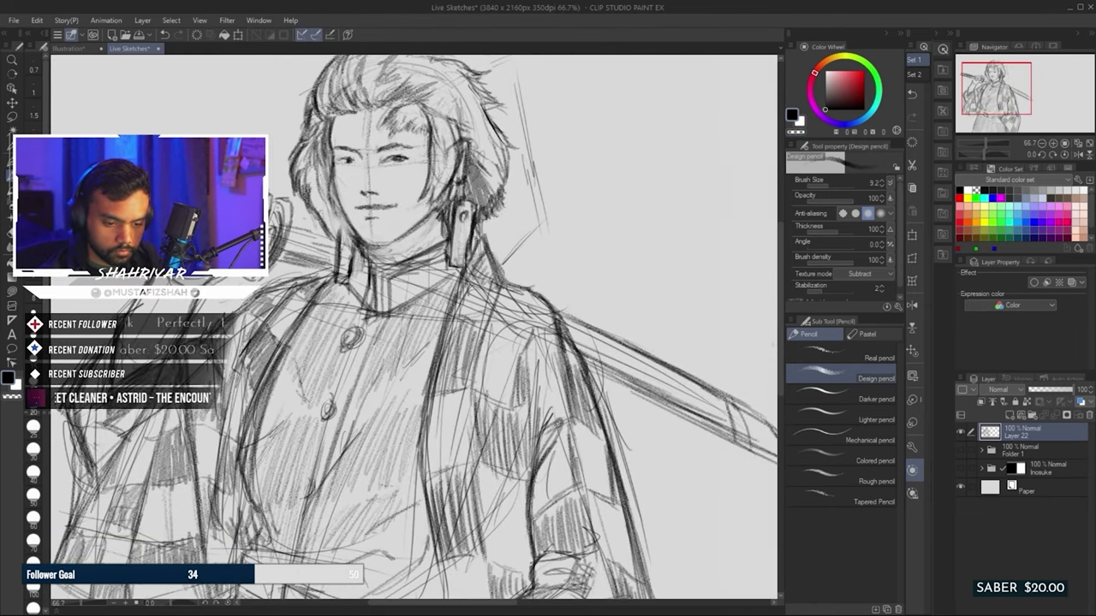
scroll(480, 257, down, 1)
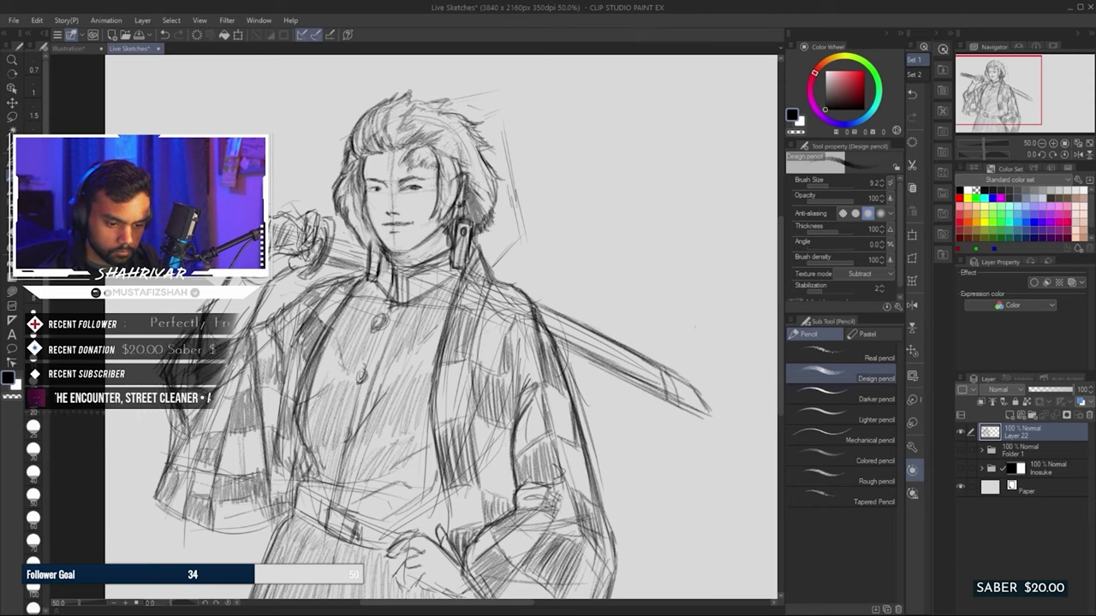
scroll(411, 175, up, 2)
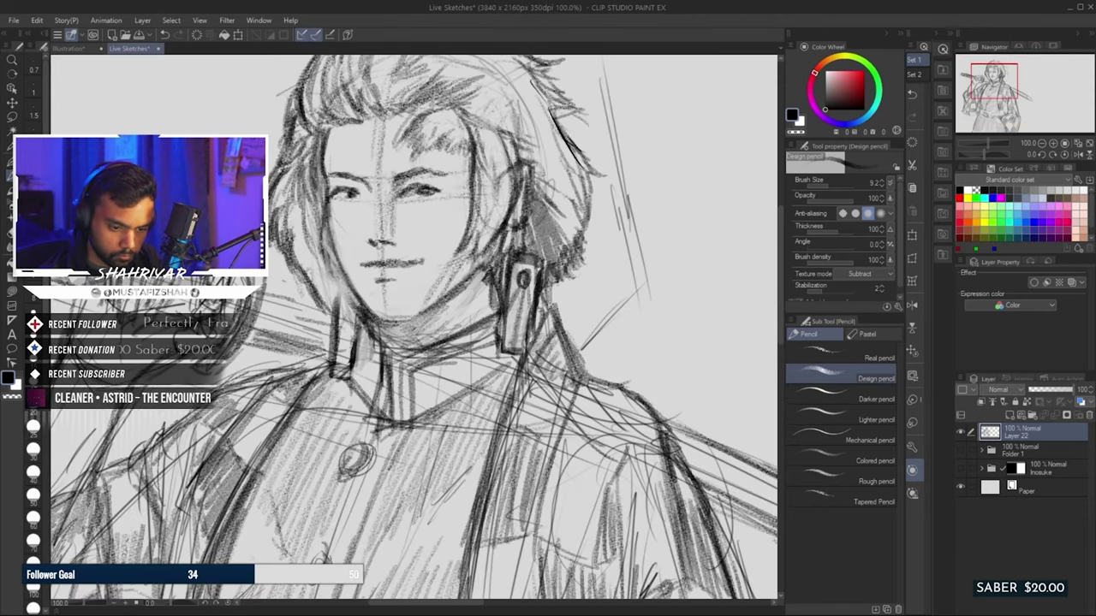
scroll(411, 325, down, 2)
Erase the hair's spiky outer strands with the Soft eraser and redraw a lower, tighter hair outline around the head
key(e)
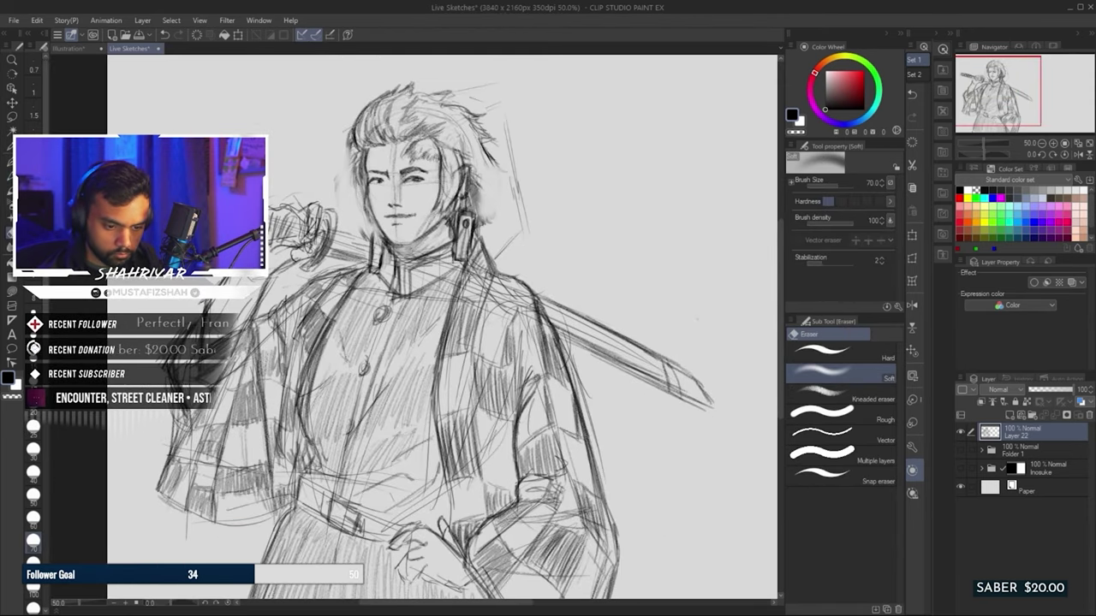
drag(496, 95, 359, 154)
drag(513, 124, 518, 206)
key(p)
mouse_move(361, 135)
mouse_down()
mouse_move(353, 165)
mouse_move(399, 101)
mouse_up()
drag(461, 122, 486, 217)
mouse_move(363, 120)
mouse_down()
mouse_move(348, 179)
mouse_move(423, 101)
mouse_up()
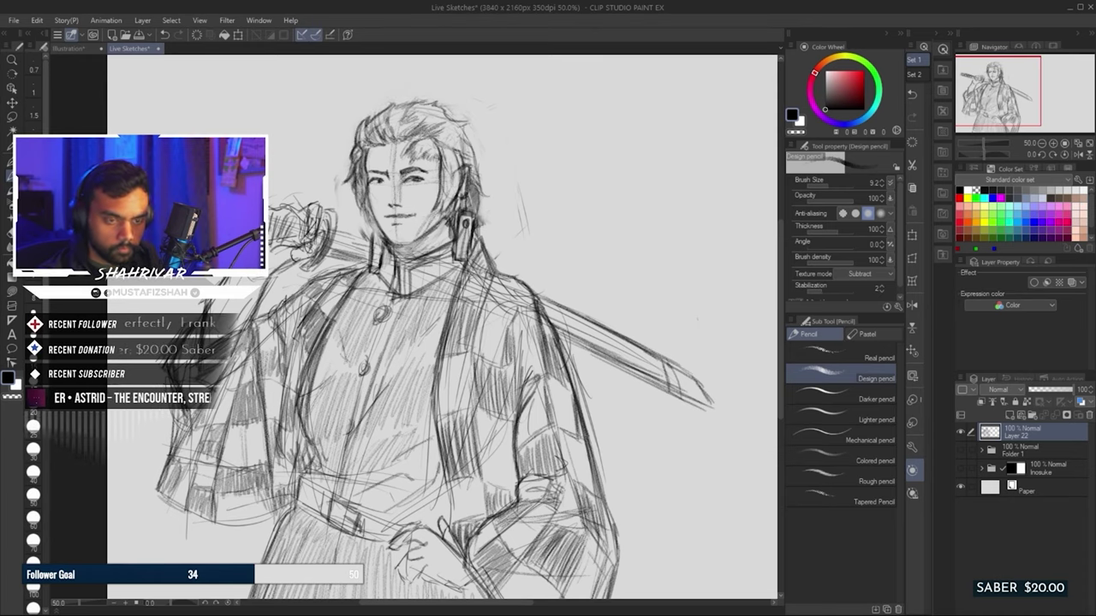
drag(369, 199, 360, 221)
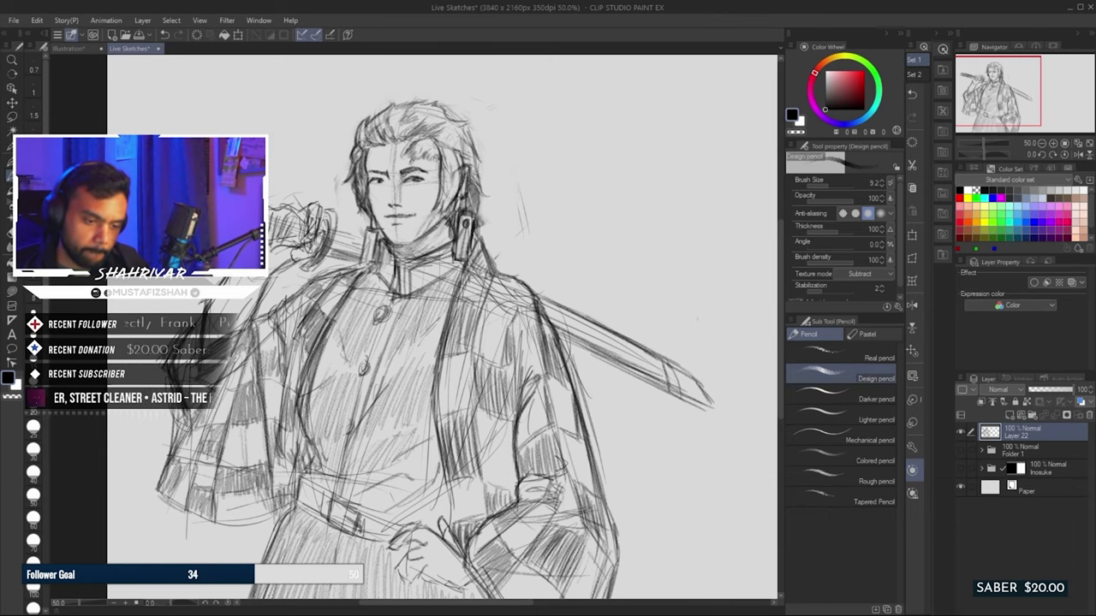
Fill the hair with dark flowing strands from the hairline to the tips at both sides of the face
scroll(554, 85, up, 1)
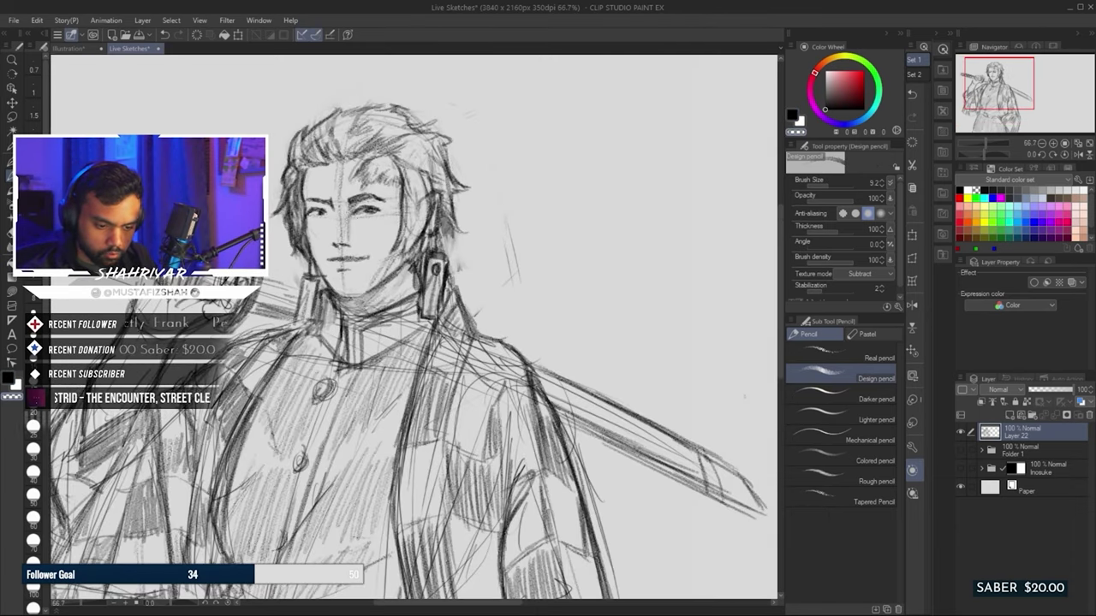
scroll(536, 92, down, 1)
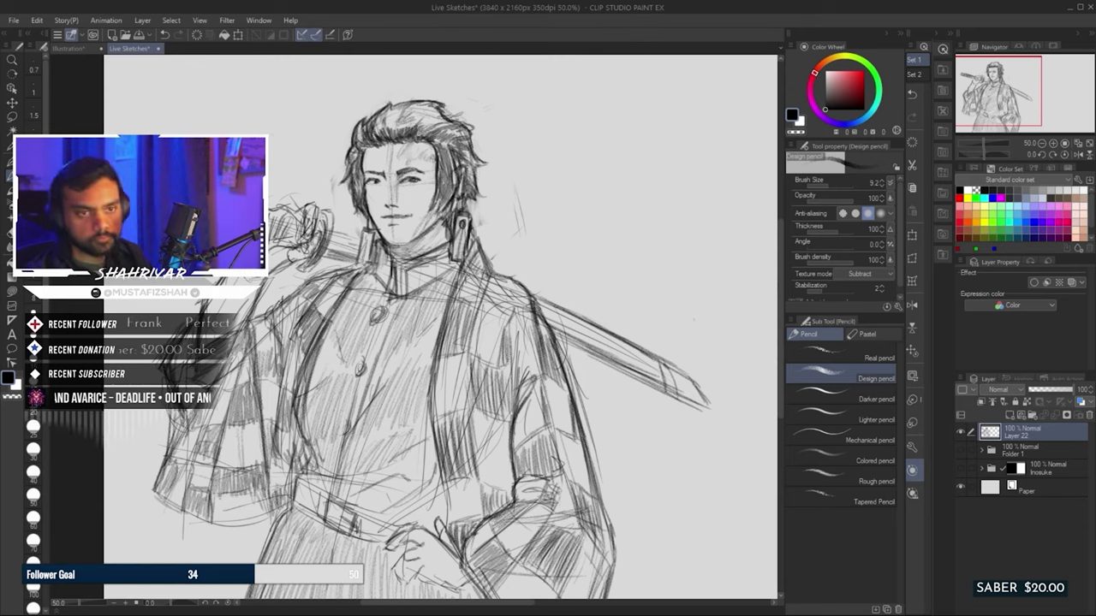
drag(407, 102, 457, 226)
drag(428, 326, 409, 304)
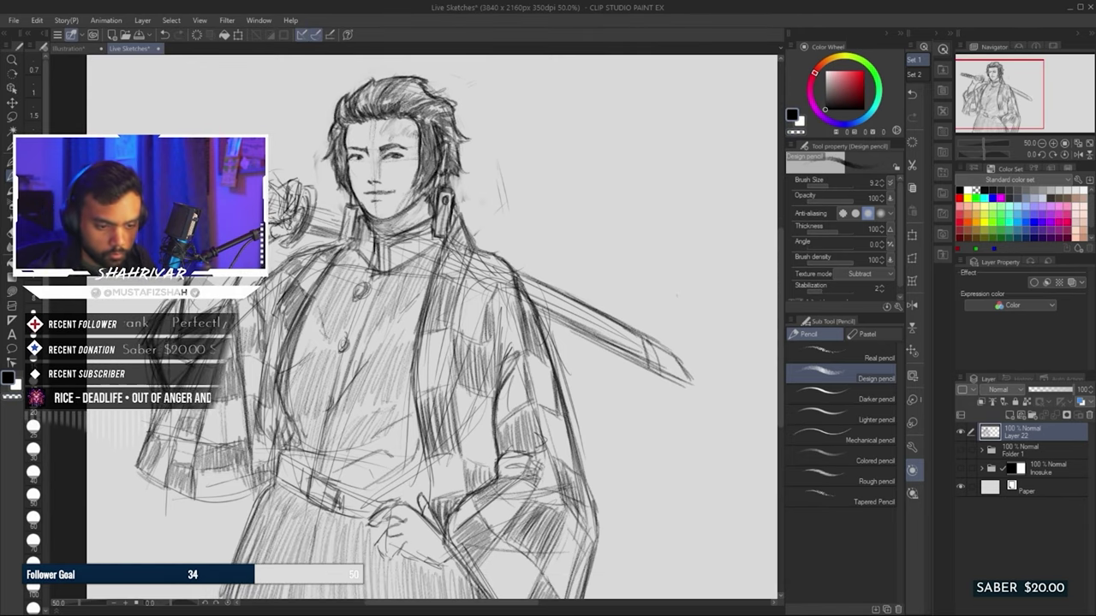
Darken the shirt buttons, add a lower one, and reinforce the coat's front edges
key(ctrl+minus)
mouse_move(351, 230)
mouse_down()
mouse_move(325, 282)
mouse_move(312, 420)
mouse_up()
key(ctrl+minus)
drag(329, 329, 308, 410)
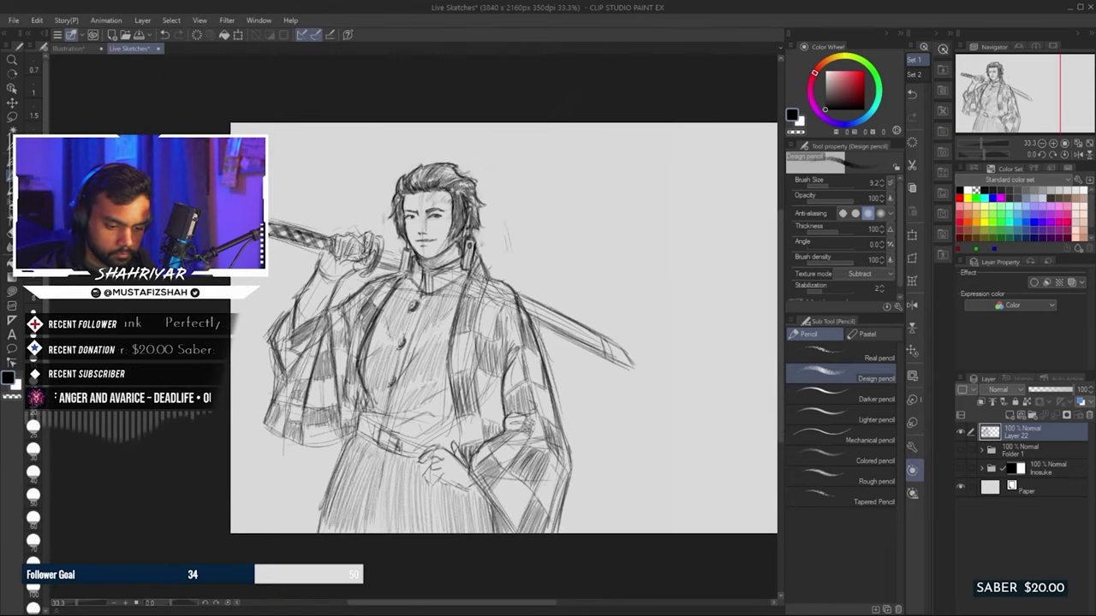
key(ctrl+plus)
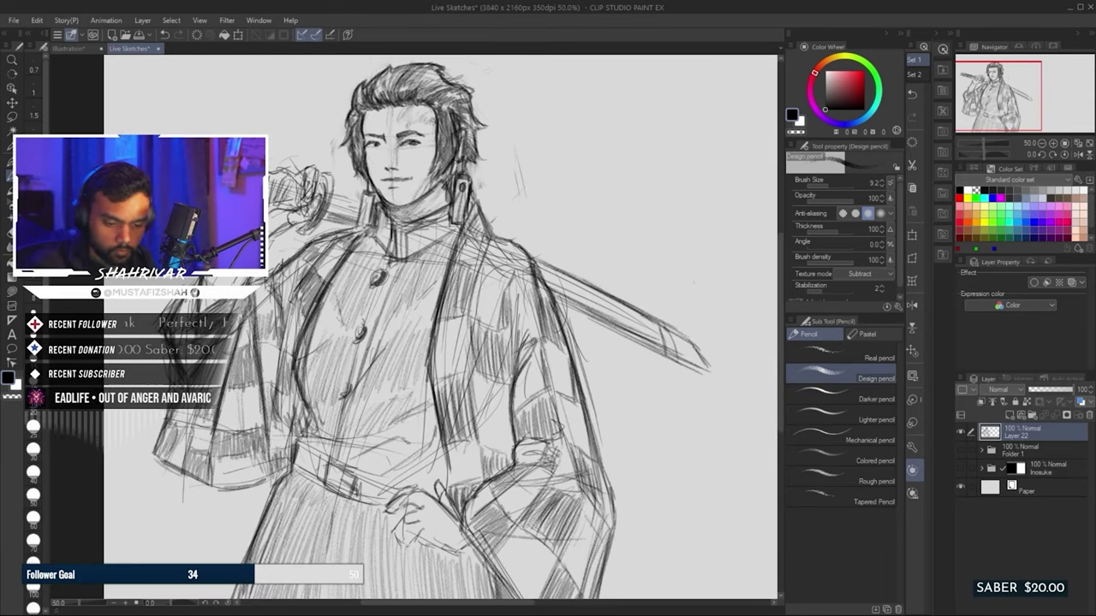
Shade the collar and add darker folds and hatching across the shirt and the coat's front panels
mouse_move(387, 214)
mouse_down()
mouse_move(387, 251)
mouse_move(334, 306)
mouse_move(308, 398)
mouse_up()
drag(377, 351, 313, 407)
drag(488, 238, 461, 327)
drag(471, 324, 464, 362)
drag(519, 276, 505, 368)
key(ctrl+minus)
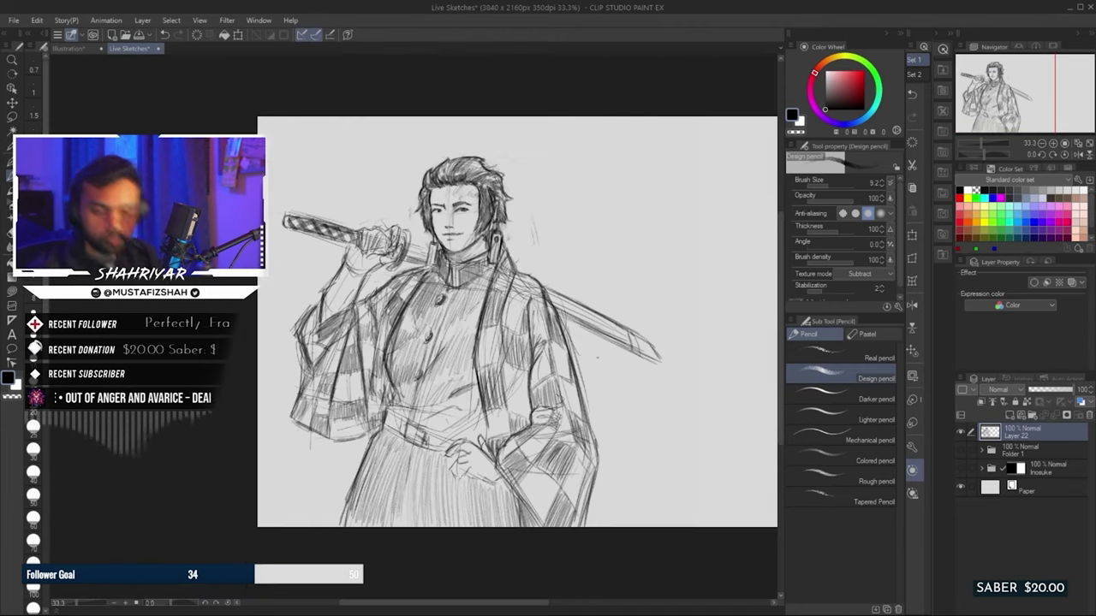
Flip the canvas view horizontally and darken the raised sleeve's opening, inner edges and hem
key(ctrl+plus)
key(h)
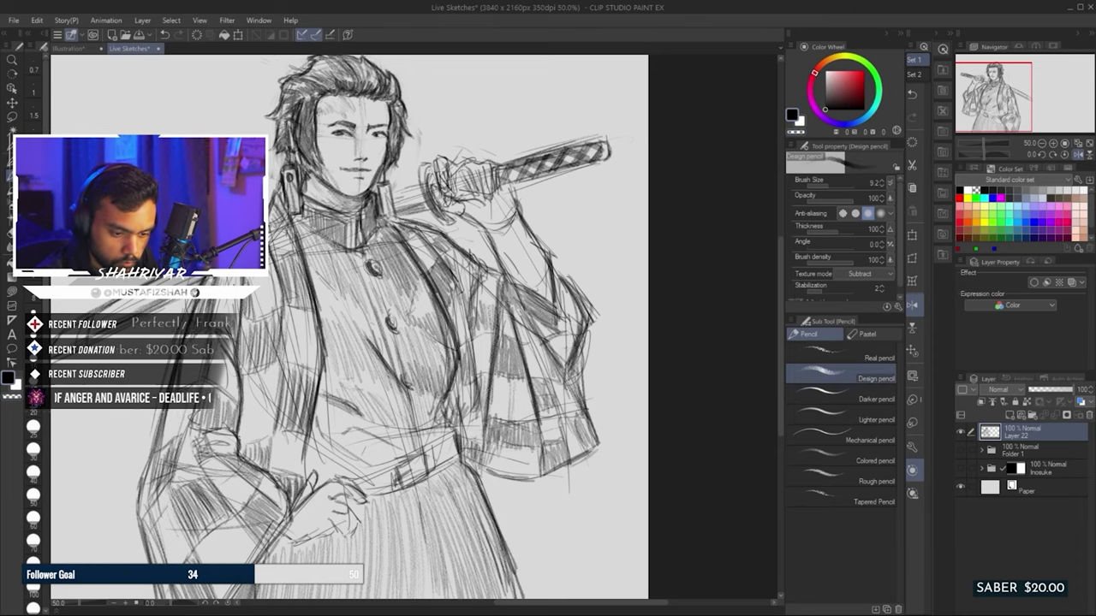
key(p)
key(p)
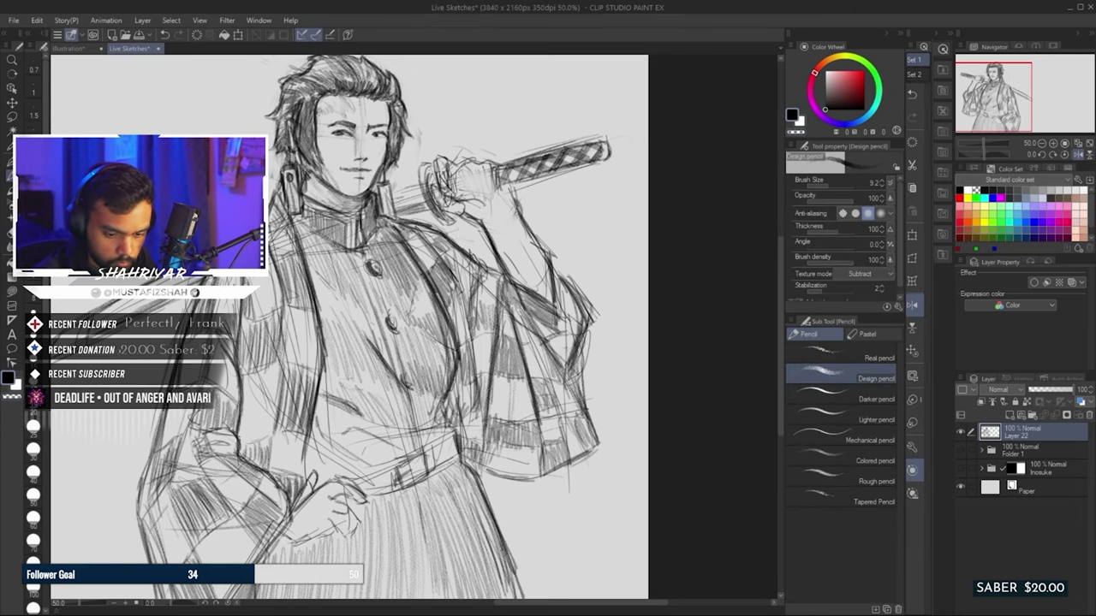
drag(561, 304, 524, 372)
drag(526, 287, 504, 380)
drag(481, 277, 457, 428)
drag(489, 461, 464, 473)
drag(600, 369, 570, 444)
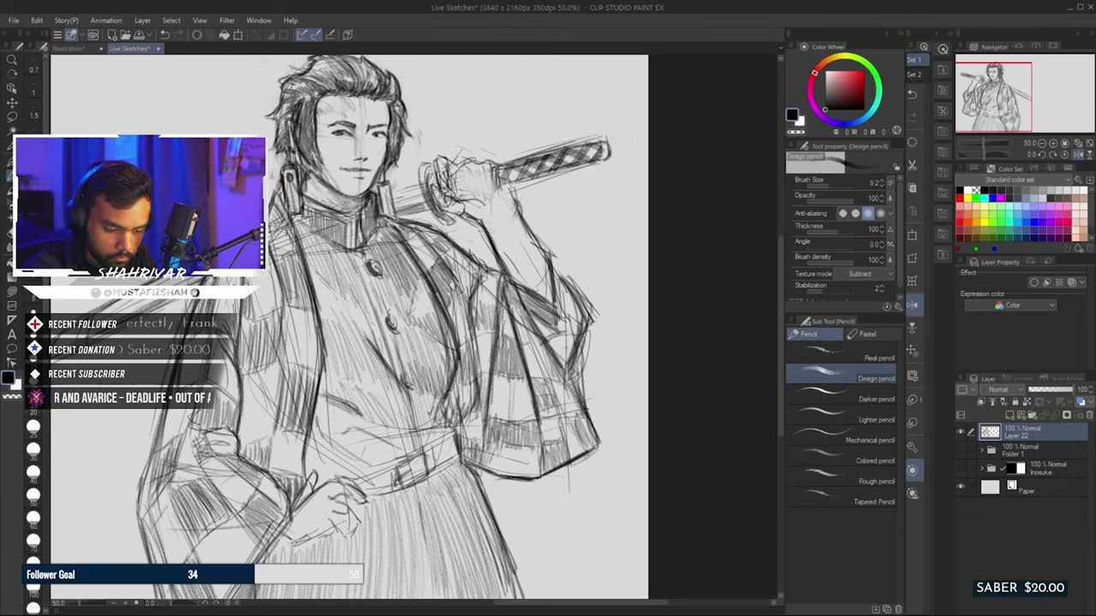
drag(349, 343, 384, 267)
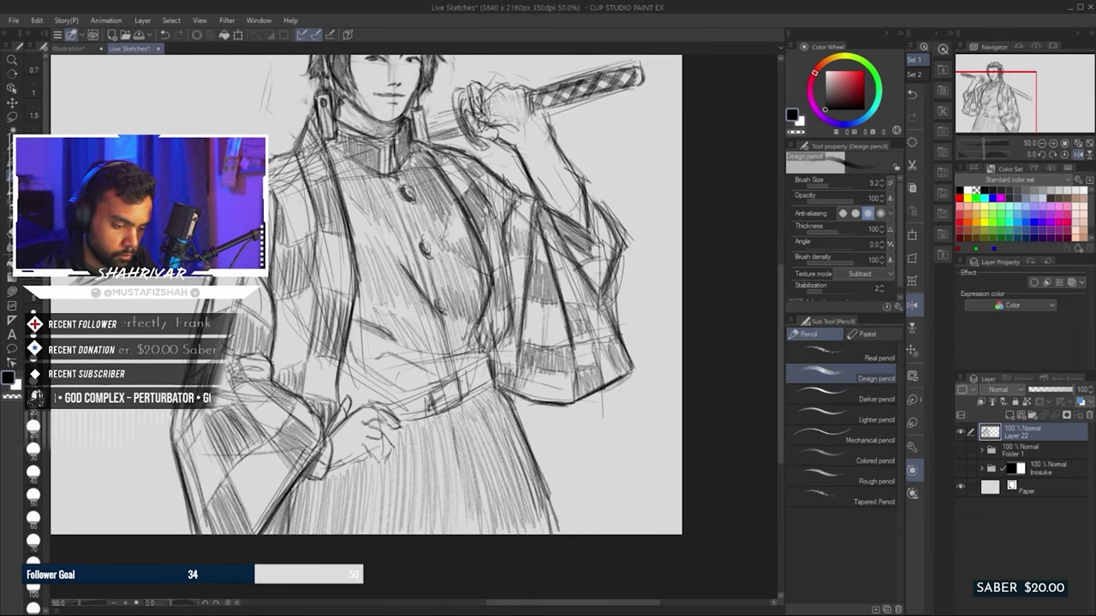
scroll(369, 329, up, 3)
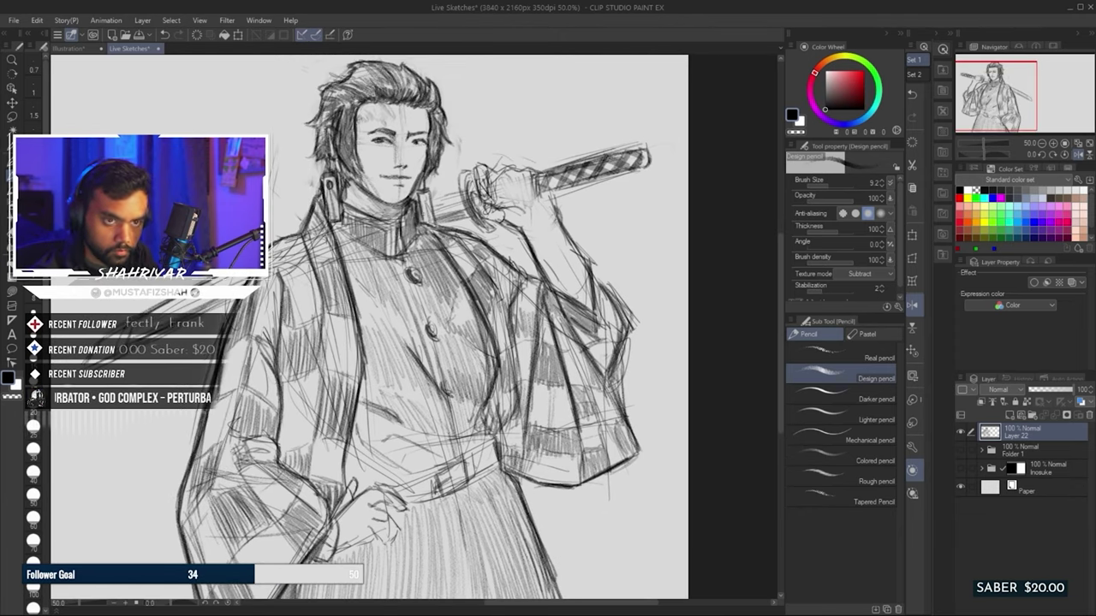
Restore the unflipped view, define the gripping fingers, hand guard and forearm, and shade along the sword blade
key(h)
scroll(454, 326, up, 1)
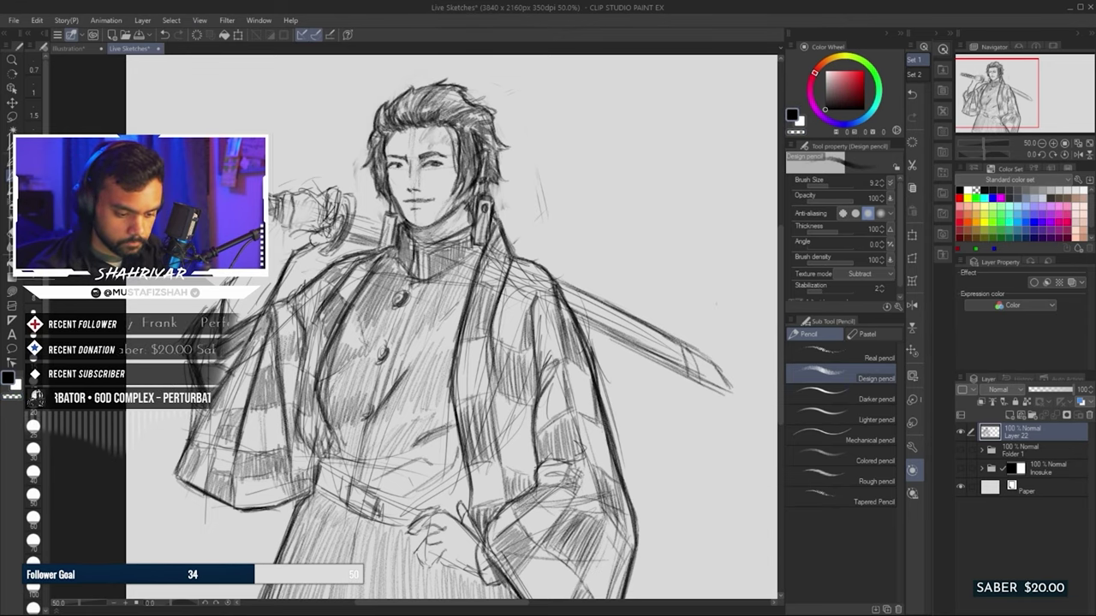
drag(313, 205, 322, 228)
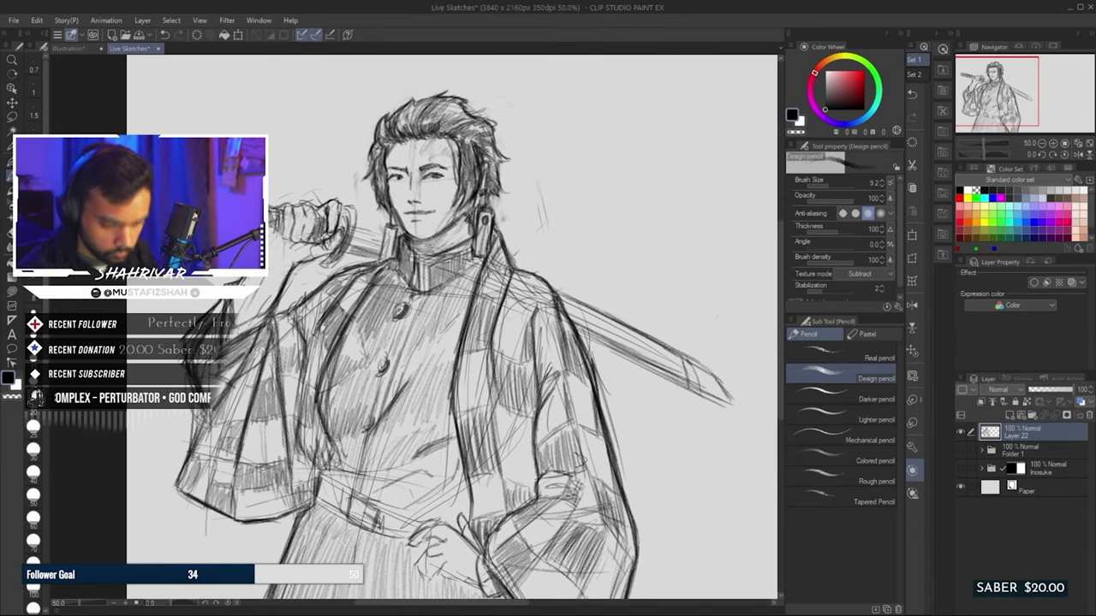
drag(342, 205, 356, 224)
drag(334, 260, 380, 247)
drag(582, 317, 701, 377)
scroll(452, 325, down, 3)
scroll(452, 325, up, 4)
scroll(504, 328, up, 1)
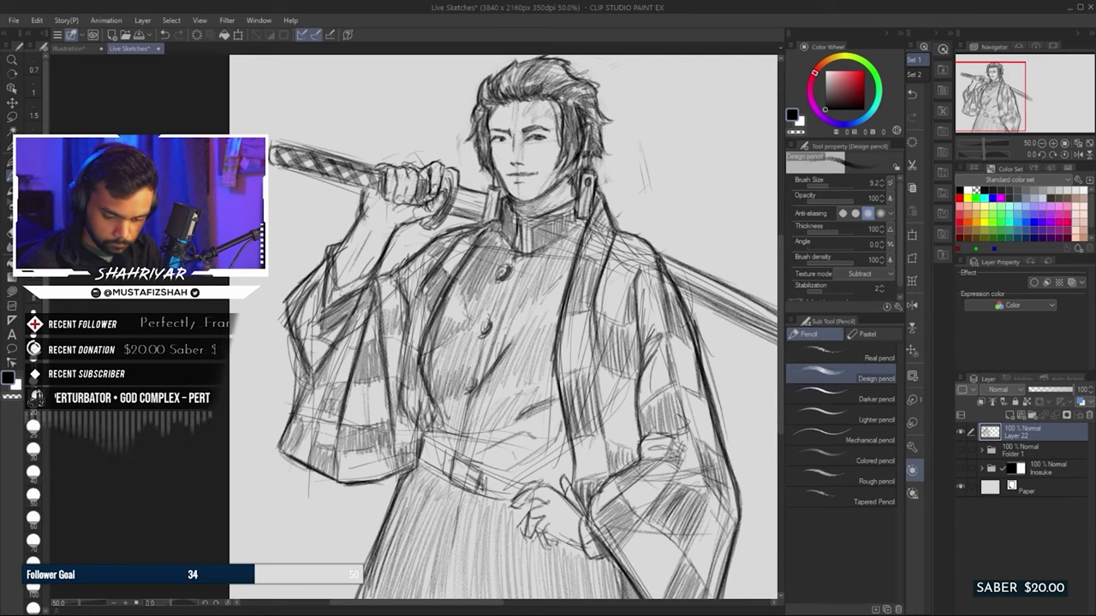
Duplicate the sketch layer to intensify the pencil lines and merge it with the original
key(ctrl+minus)
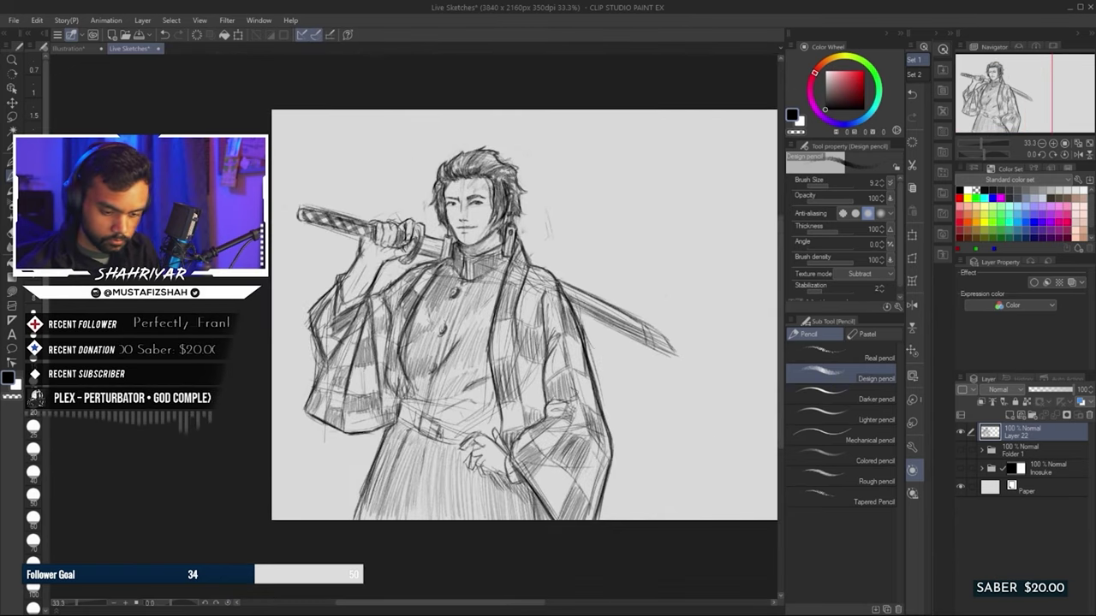
key(ctrl+plus)
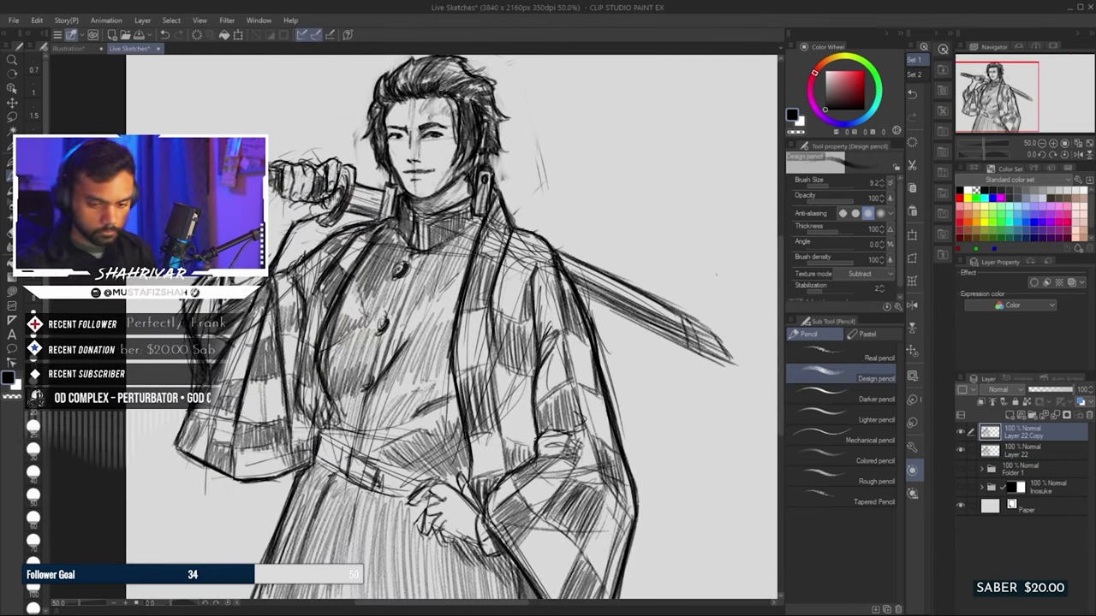
scroll(452, 325, down, 2)
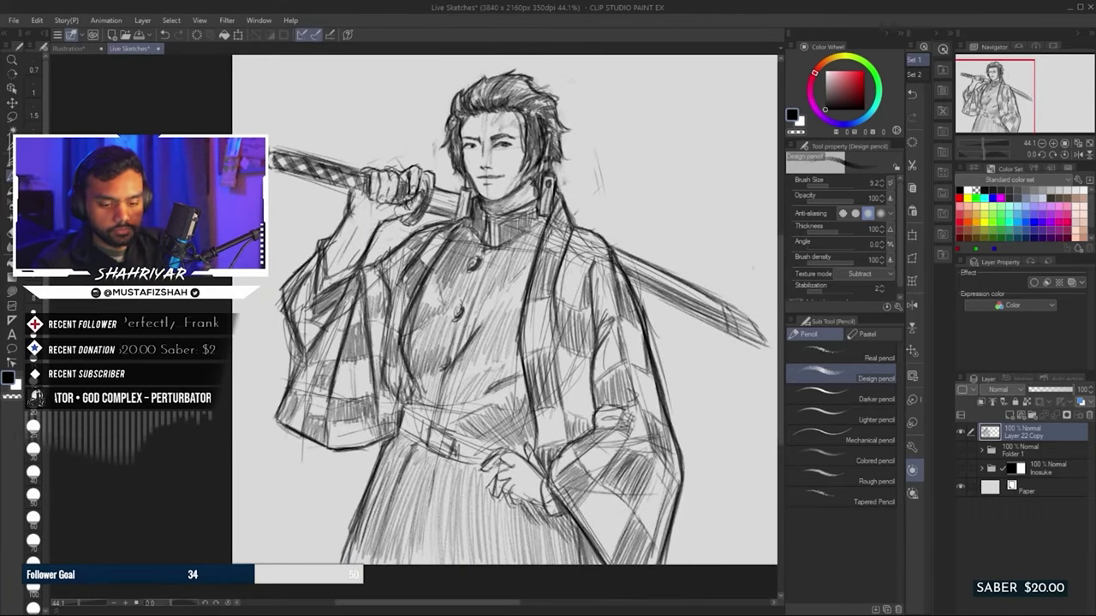